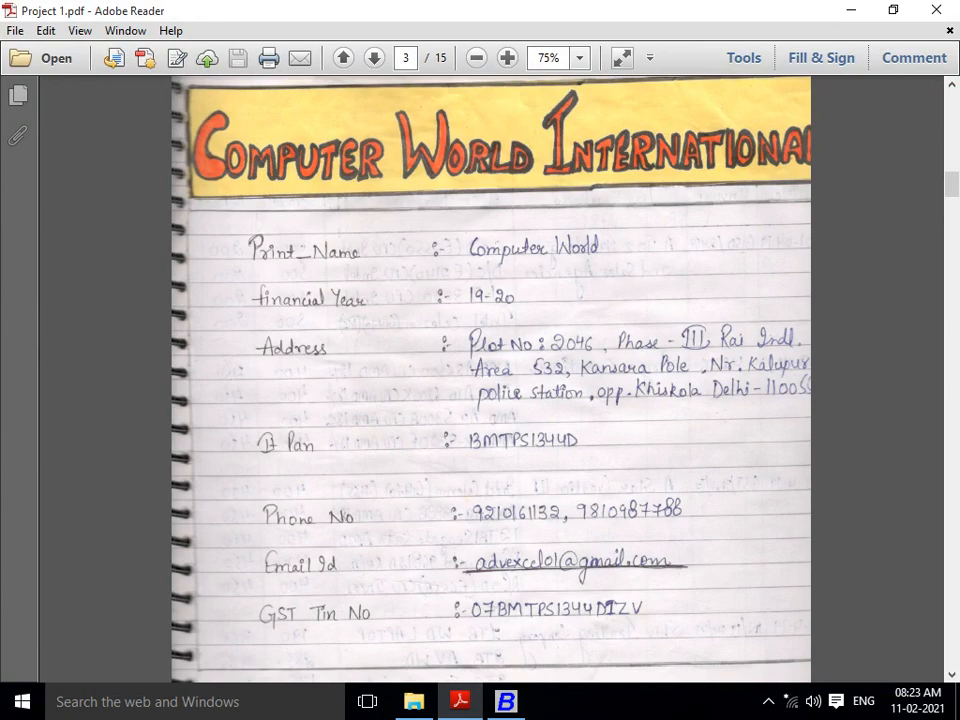
- Review the company details and the first purchase entries with their GSTIN, tax rate, HSN code and unit columns in Project 1.pdf
scroll(490, 380, "down", 8)
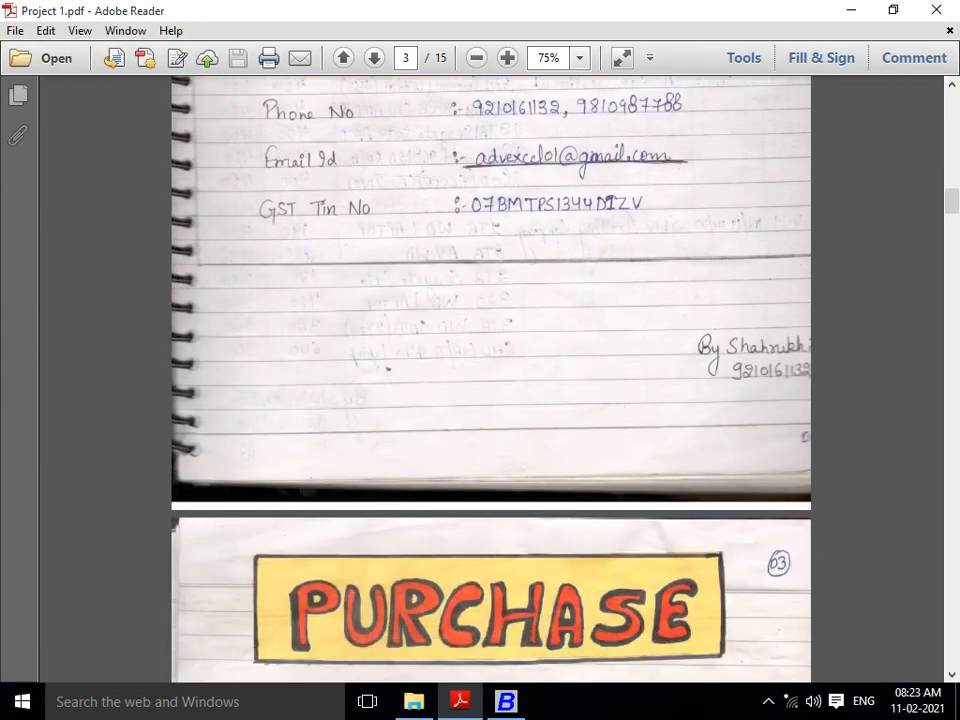
scroll(490, 380, "down", 8)
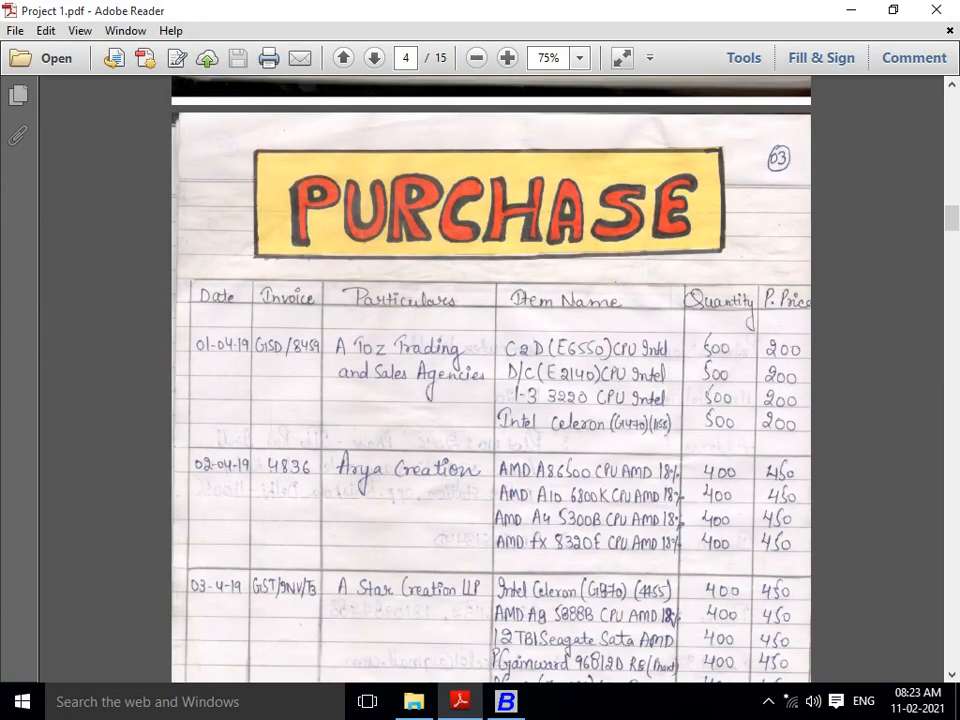
scroll(490, 380, "down", 5)
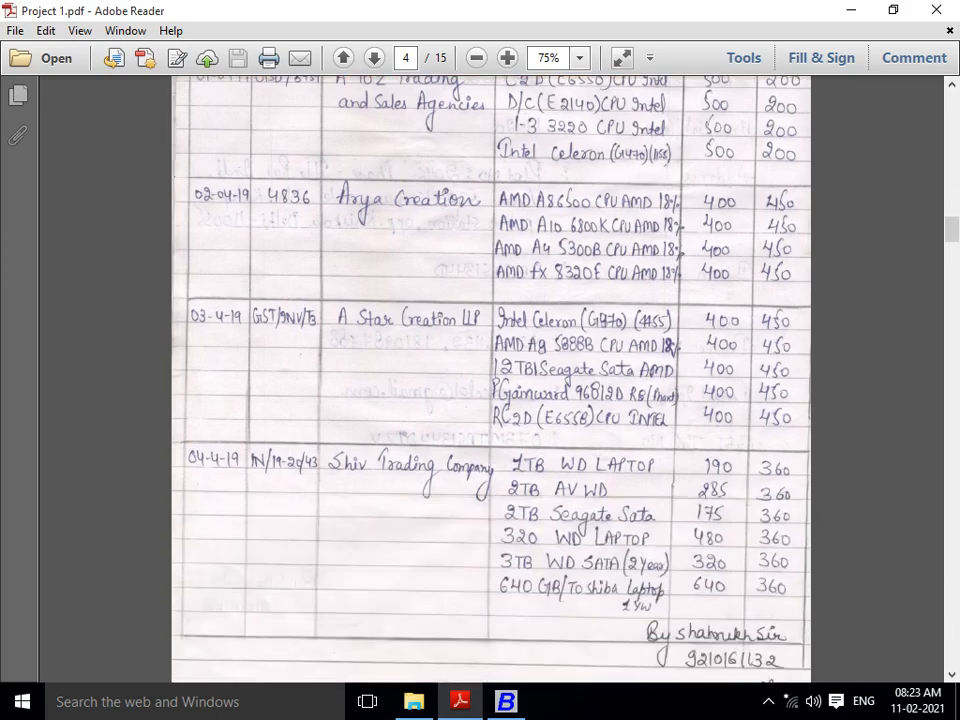
scroll(490, 380, "down", 9)
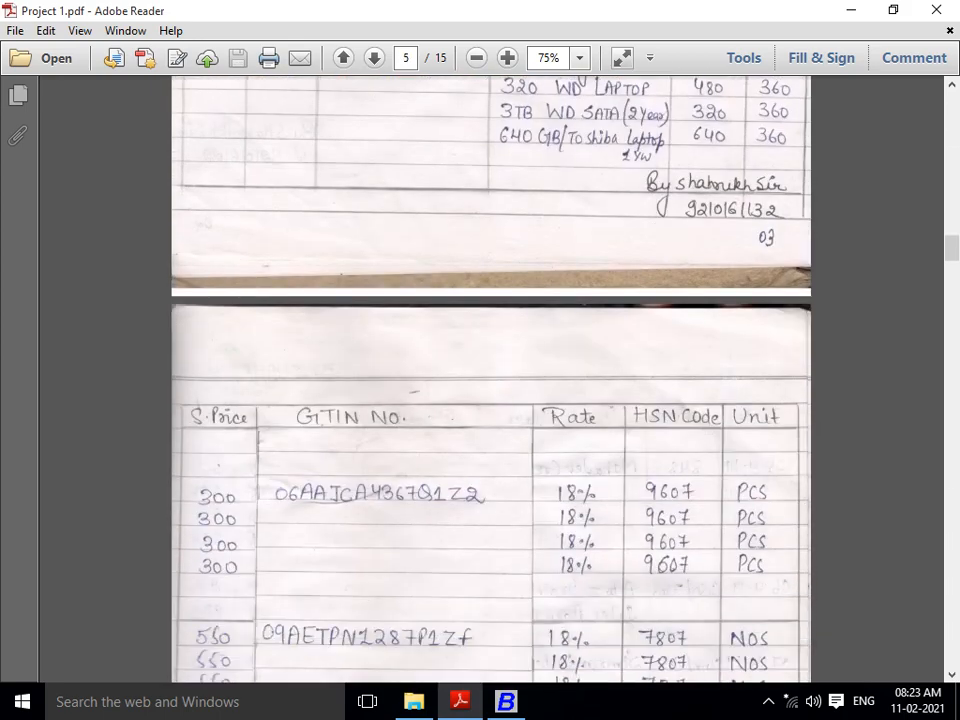
scroll(490, 380, "down", 1)
scroll(490, 380, "down", 3)
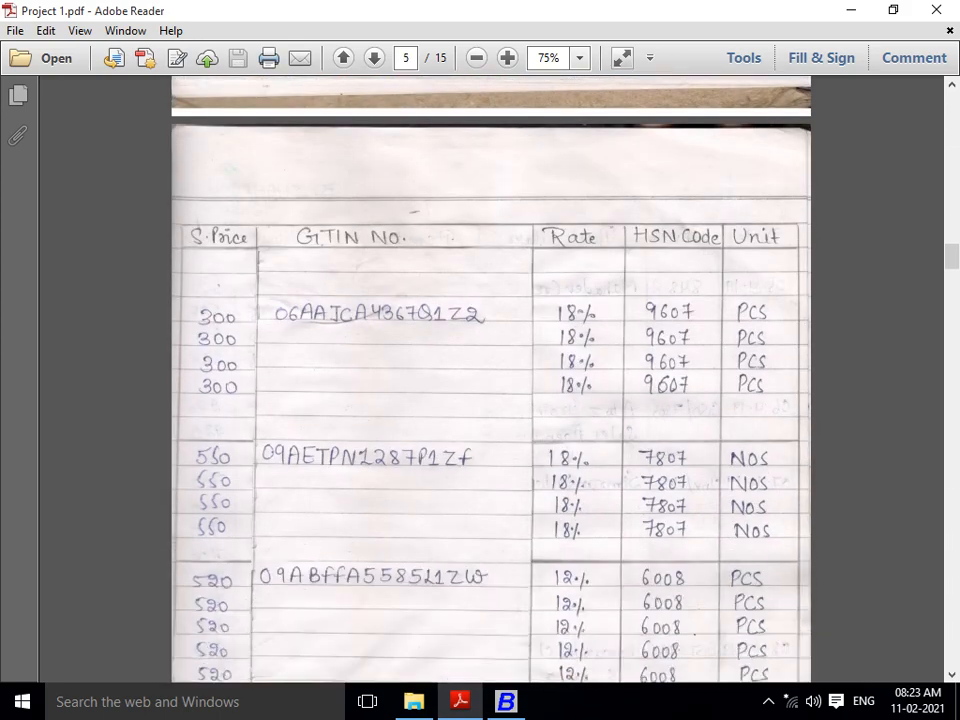
scroll(490, 380, "down", 1)
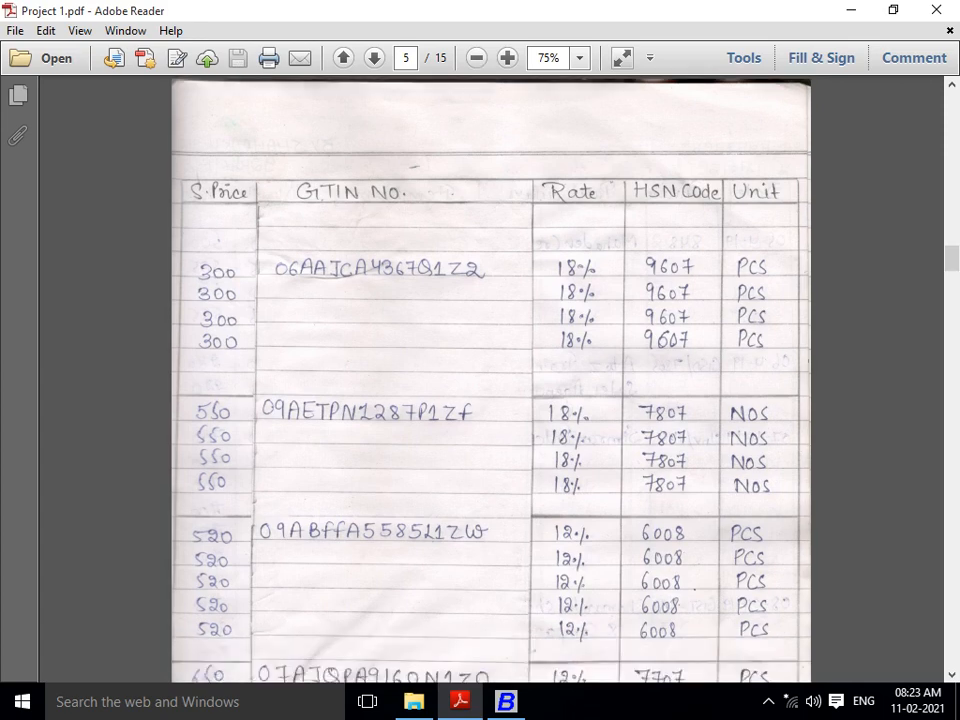
scroll(490, 380, "down", 2)
scroll(490, 380, "down", 1)
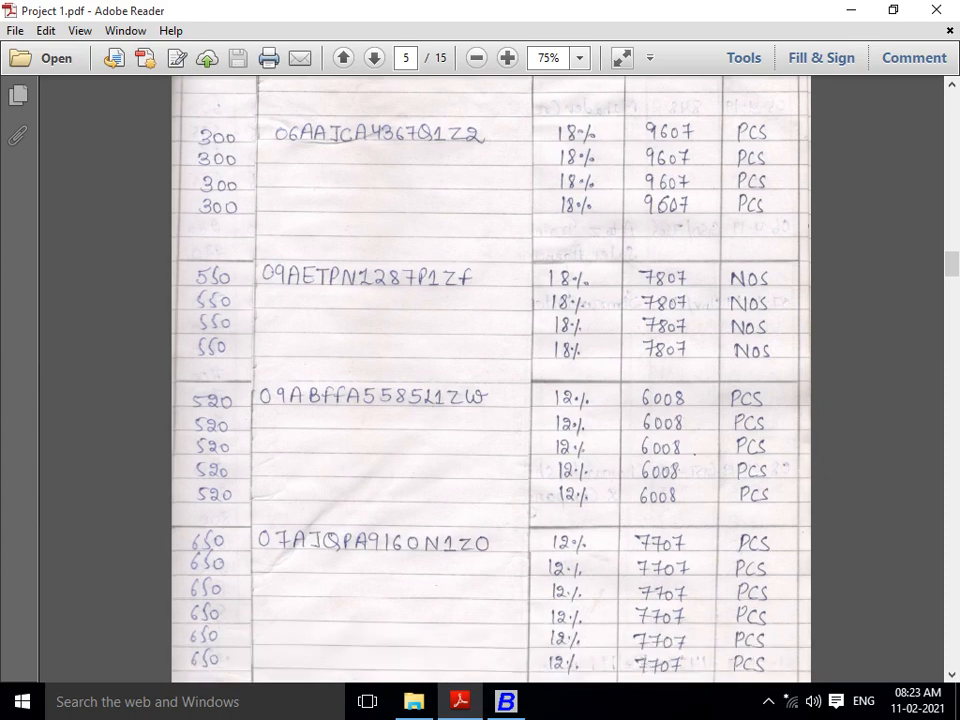
scroll(490, 380, "down", 4)
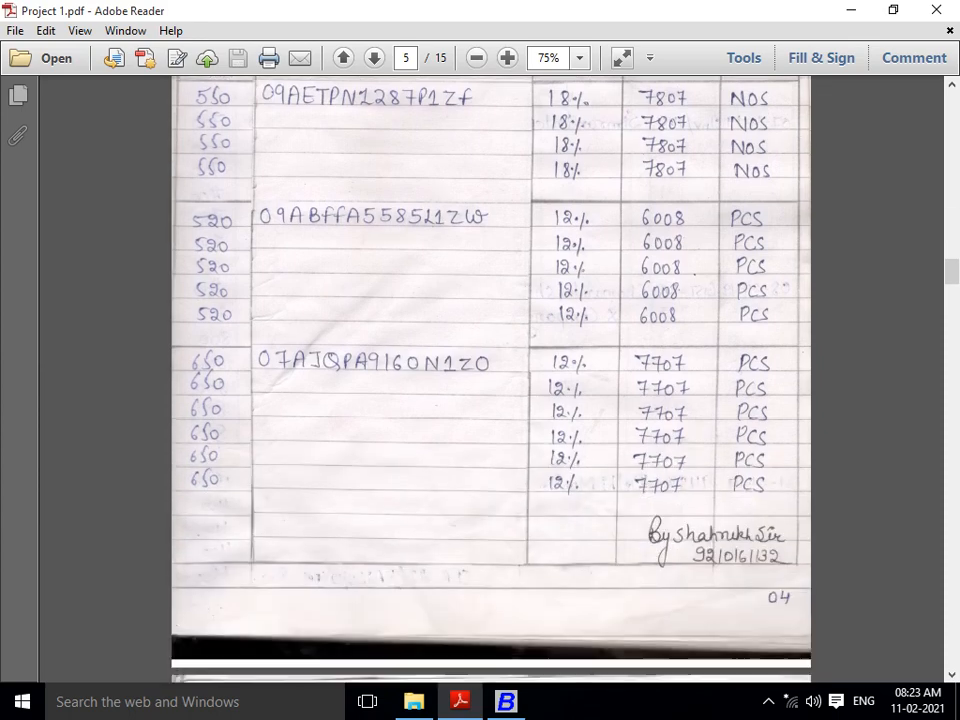
scroll(490, 380, "down", 1)
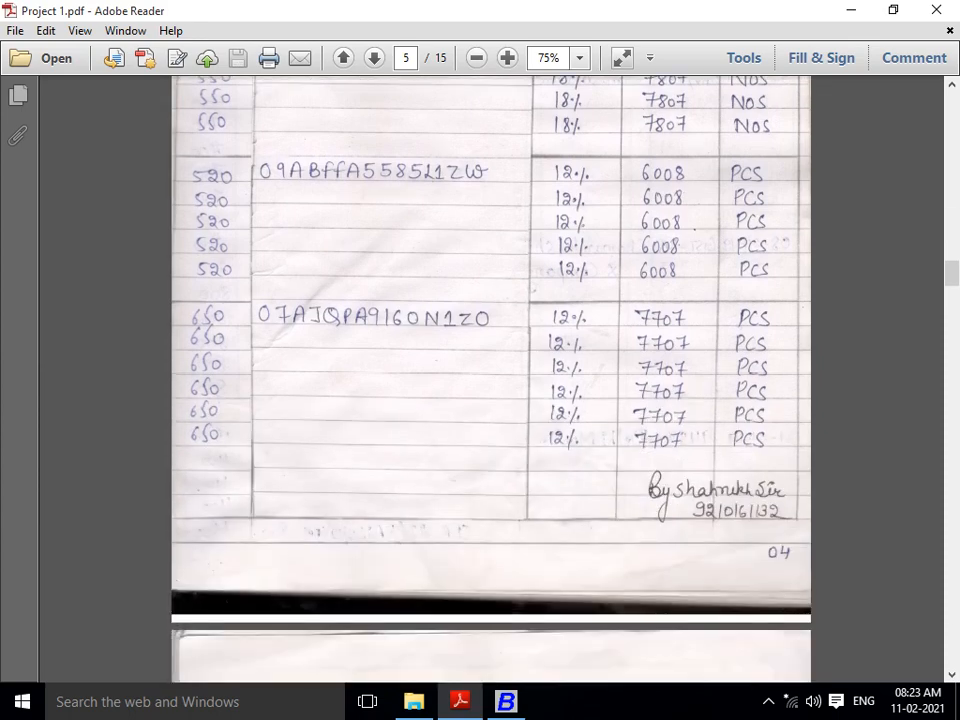
scroll(490, 380, "down", 1)
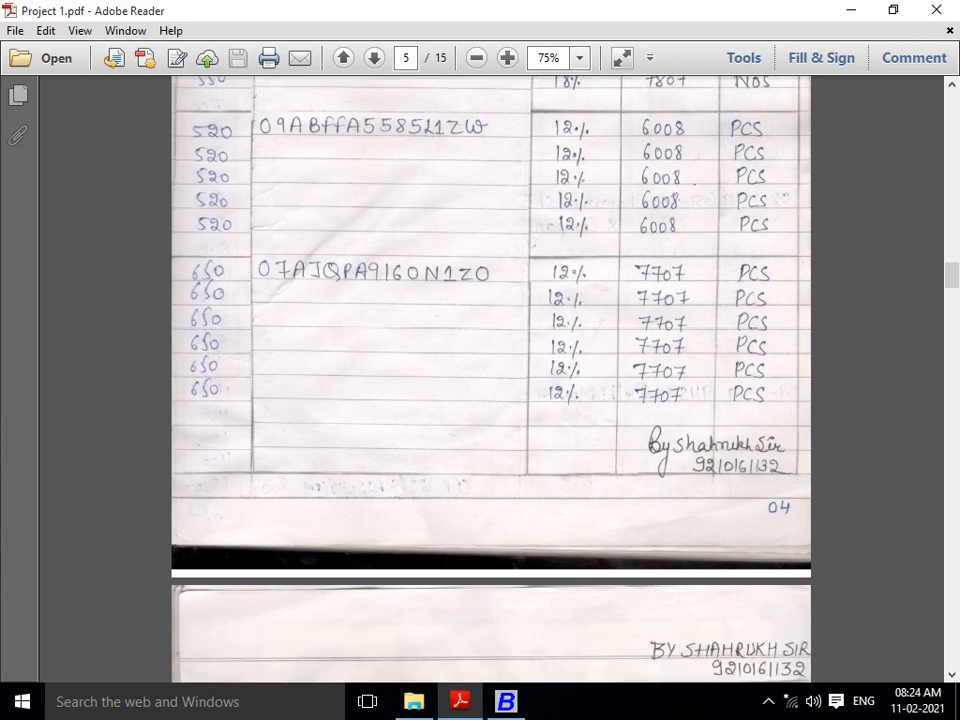
scroll(490, 380, "down", 3)
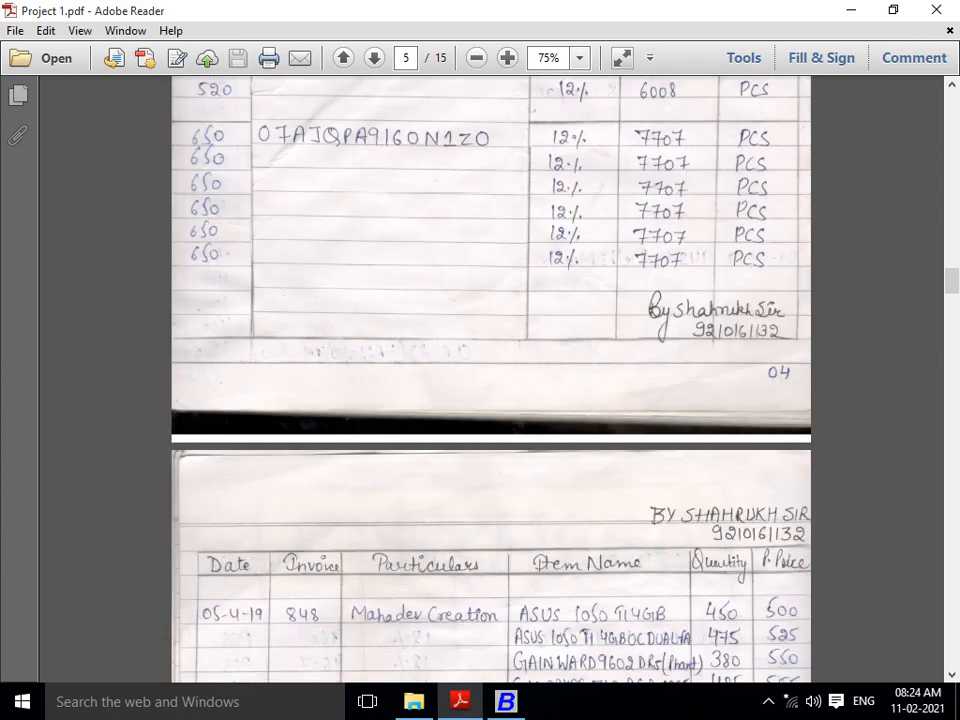
- Return to the first Purchase page and read the register through to the entries dated 10-04-19 and 11-04-19
scroll(490, 380, "up", 9)
scroll(490, 380, "up", 1)
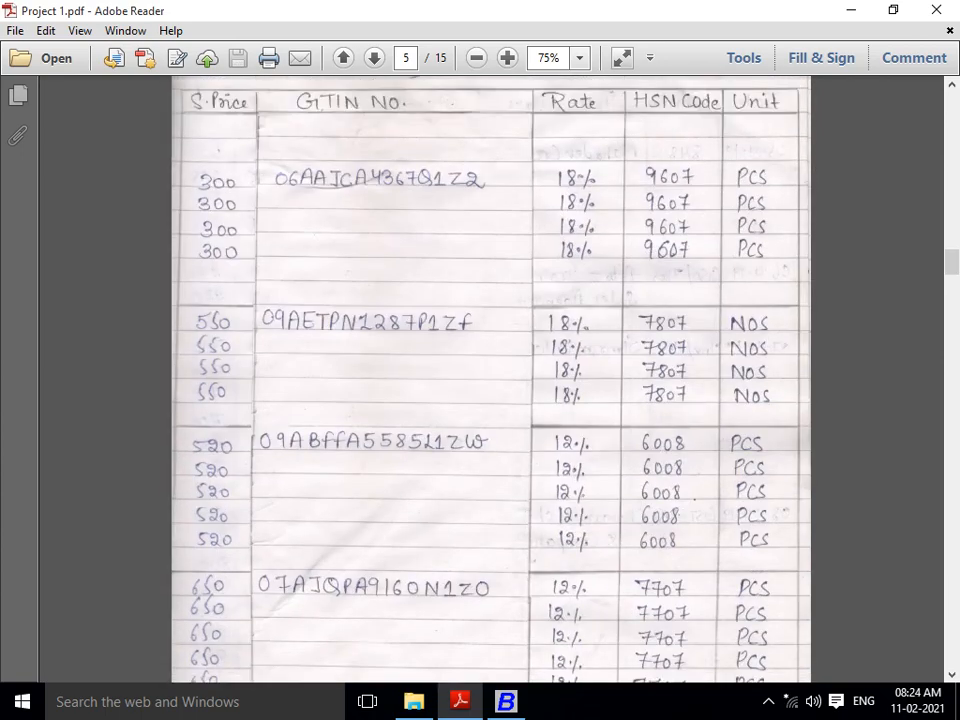
scroll(490, 380, "up", 13)
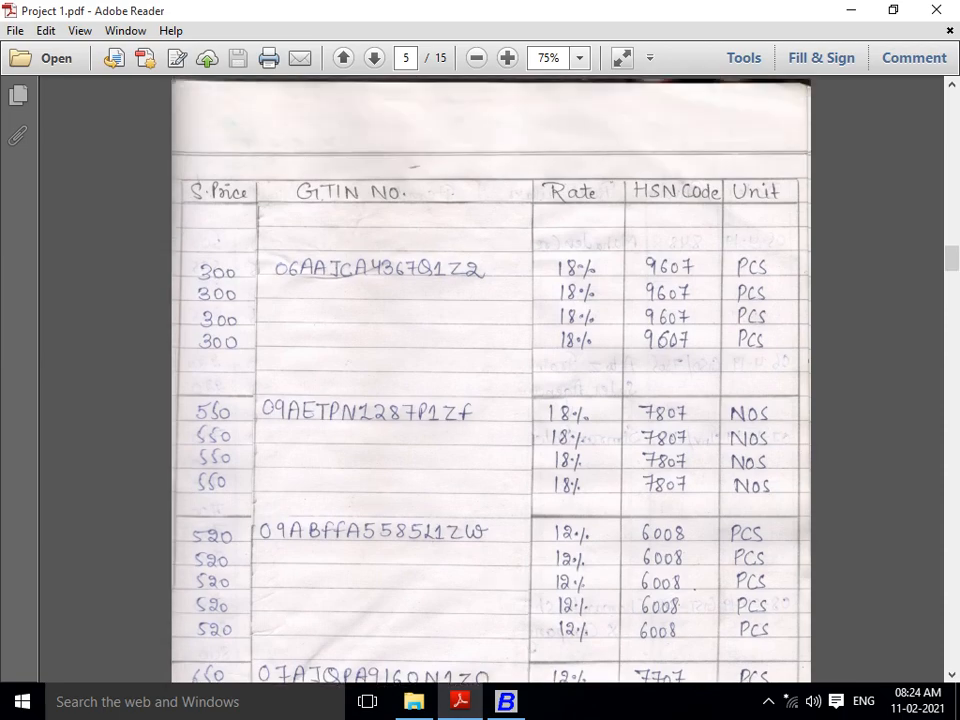
scroll(490, 380, "up", 12)
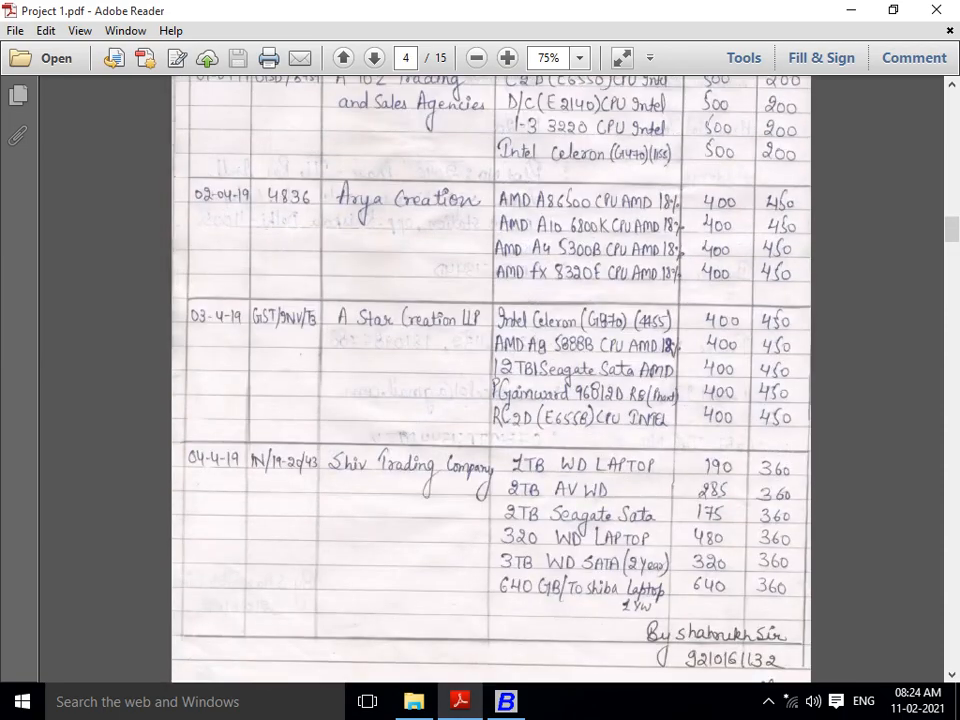
scroll(490, 380, "up", 7)
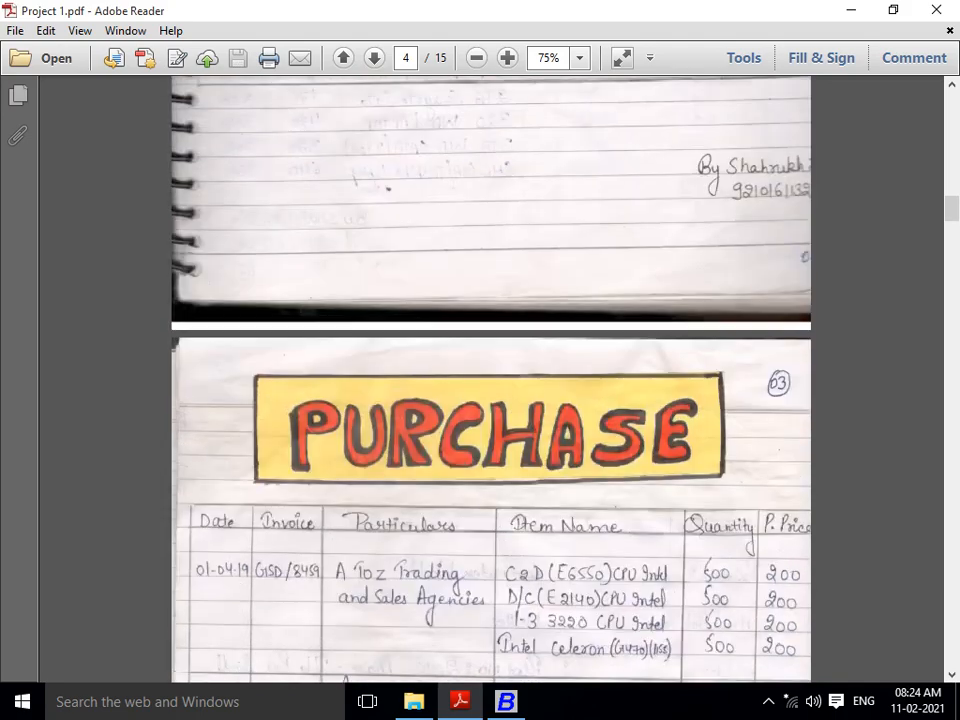
scroll(490, 380, "down", 5)
scroll(490, 380, "down", 12)
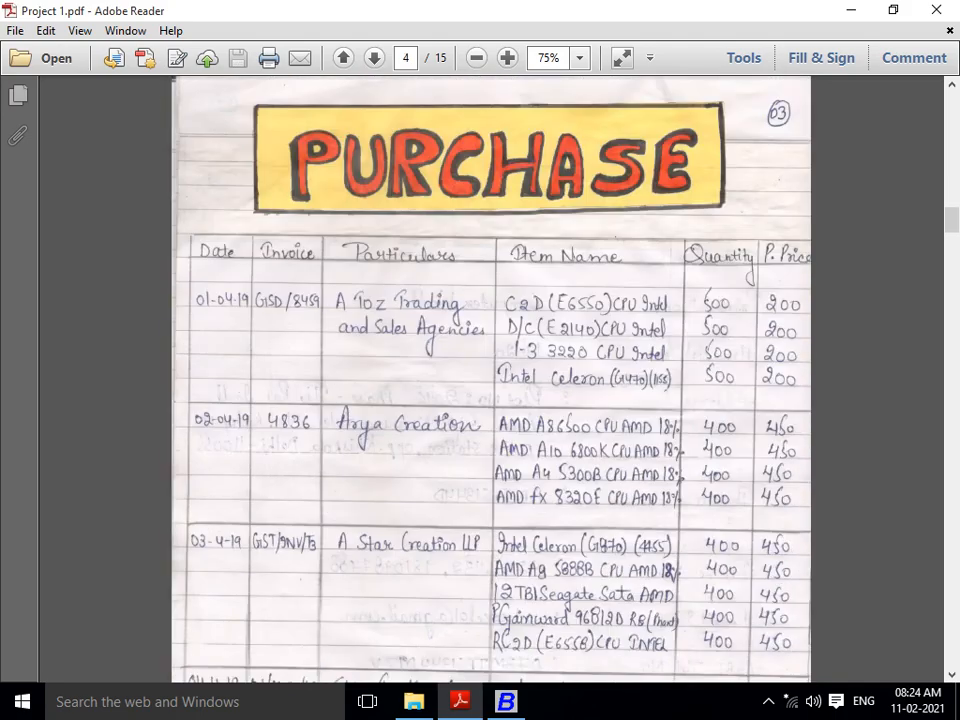
scroll(554, 242, "down", 12)
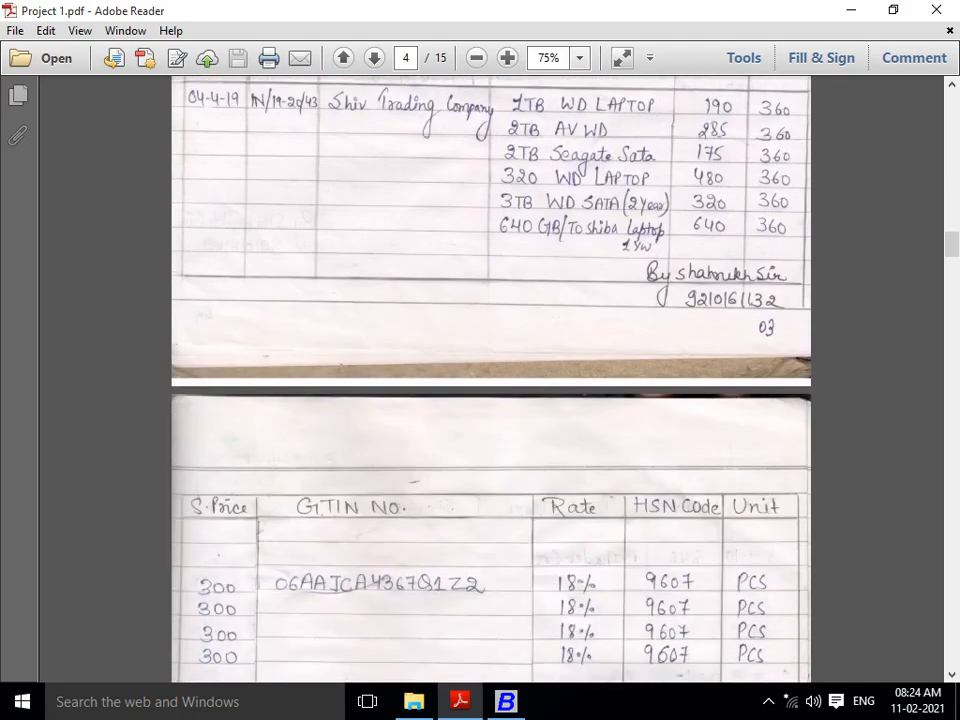
scroll(490, 380, "down", 12)
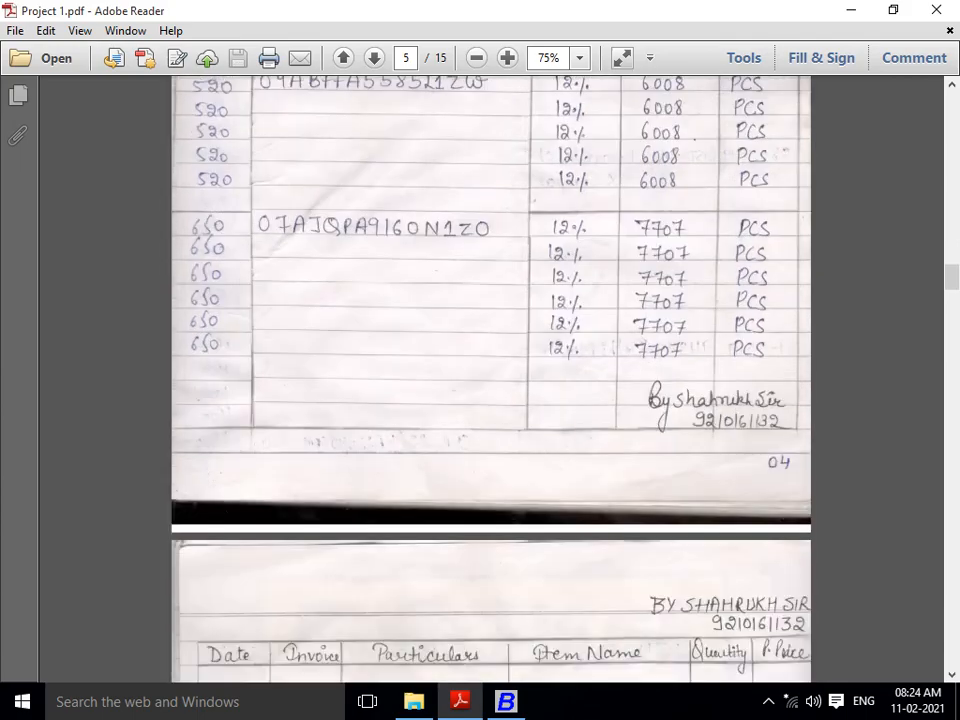
scroll(490, 380, "down", 12)
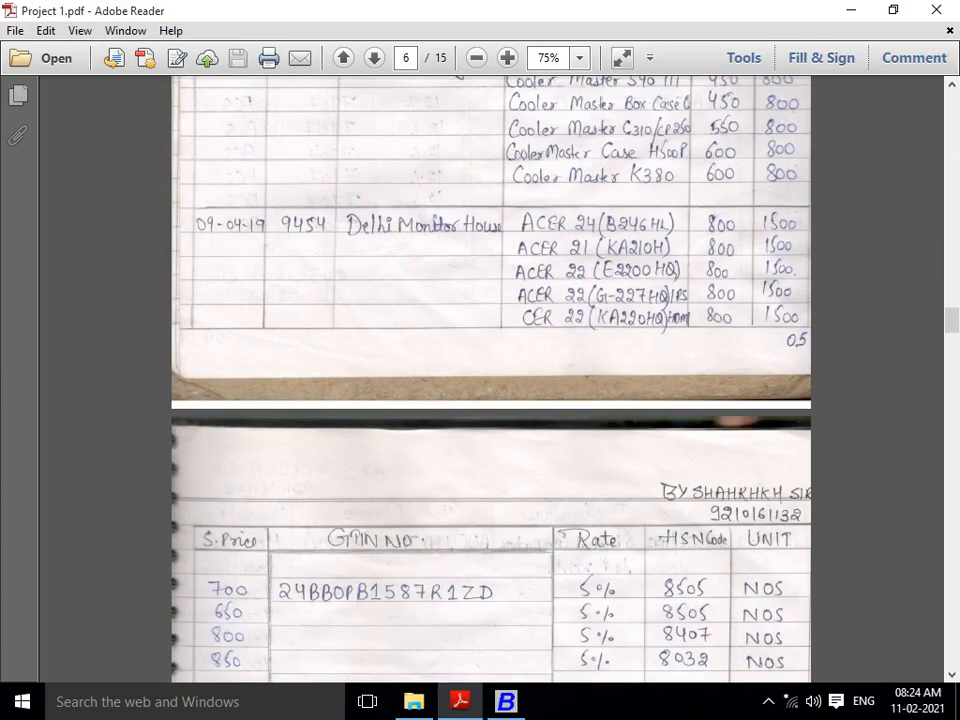
scroll(490, 380, "down", 9)
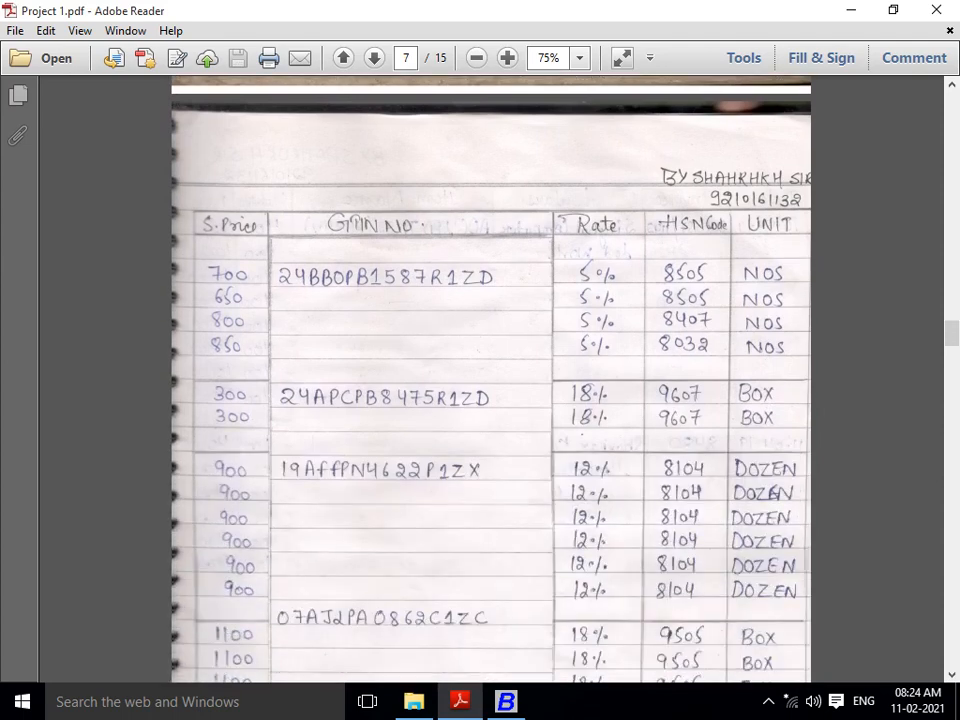
scroll(490, 380, "down", 3)
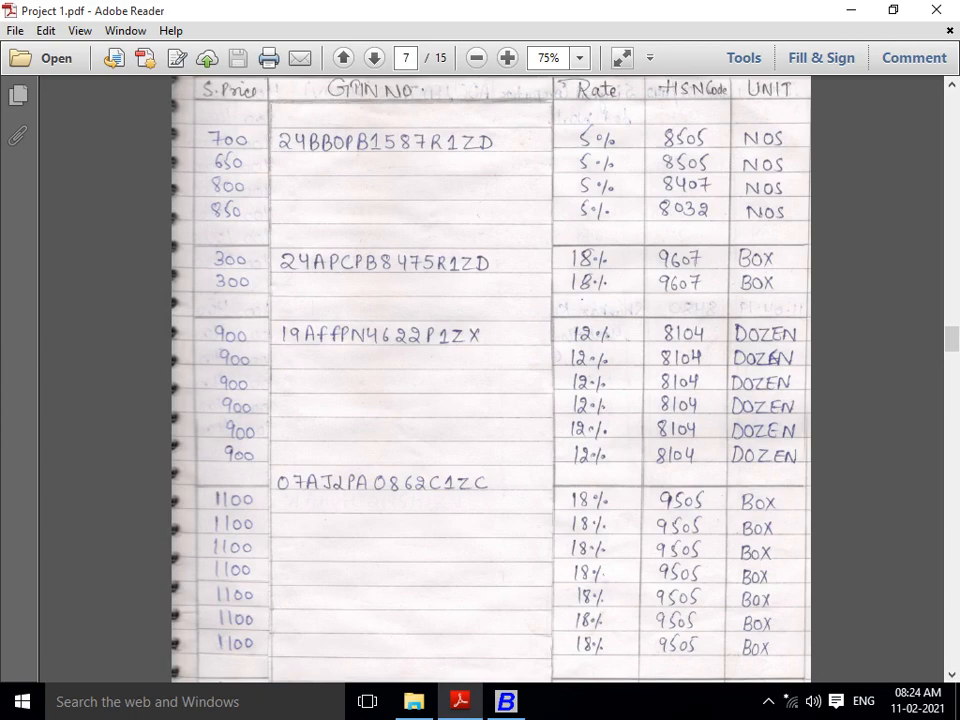
scroll(490, 380, "down", 9)
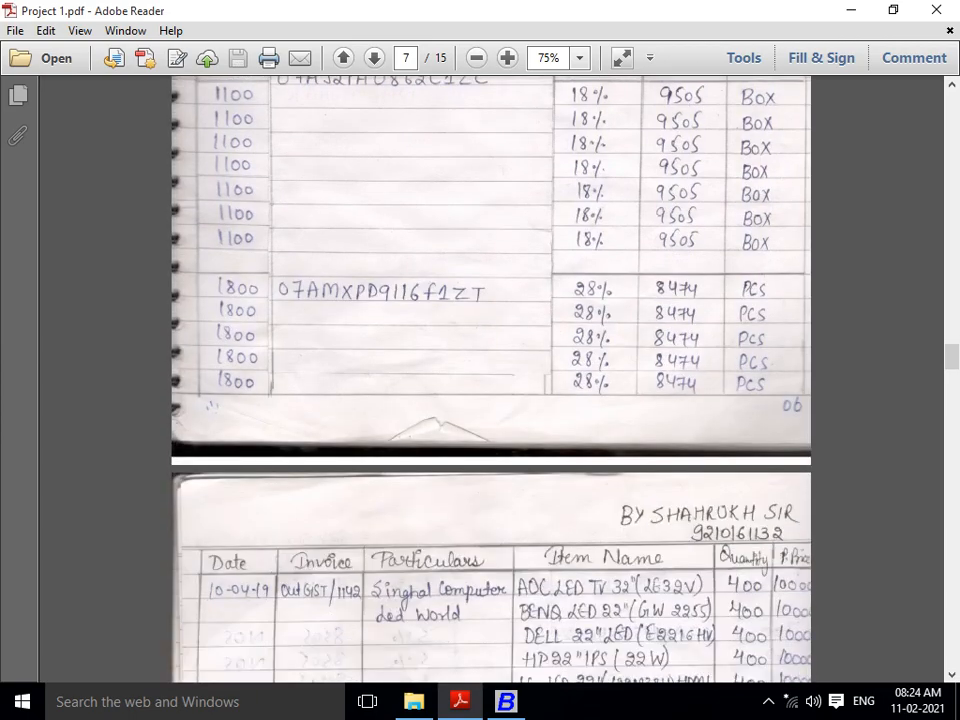
scroll(490, 380, "down", 6)
- Switch to Busy and start a new sales voucher in the Main series dated 15-04-2020
key("alt+Tab")
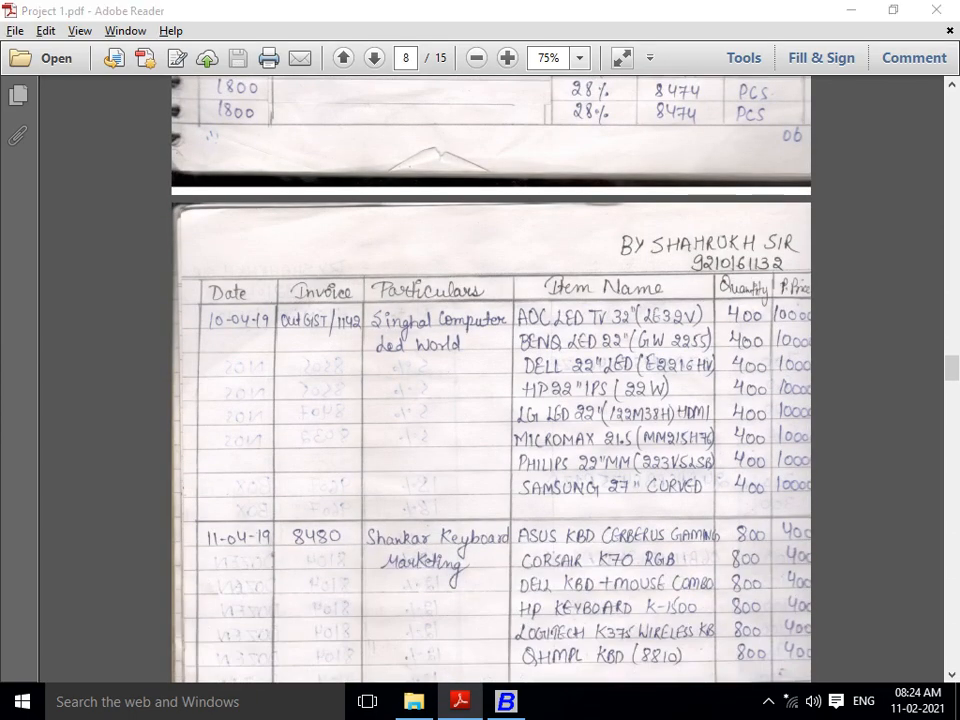
key("Up")
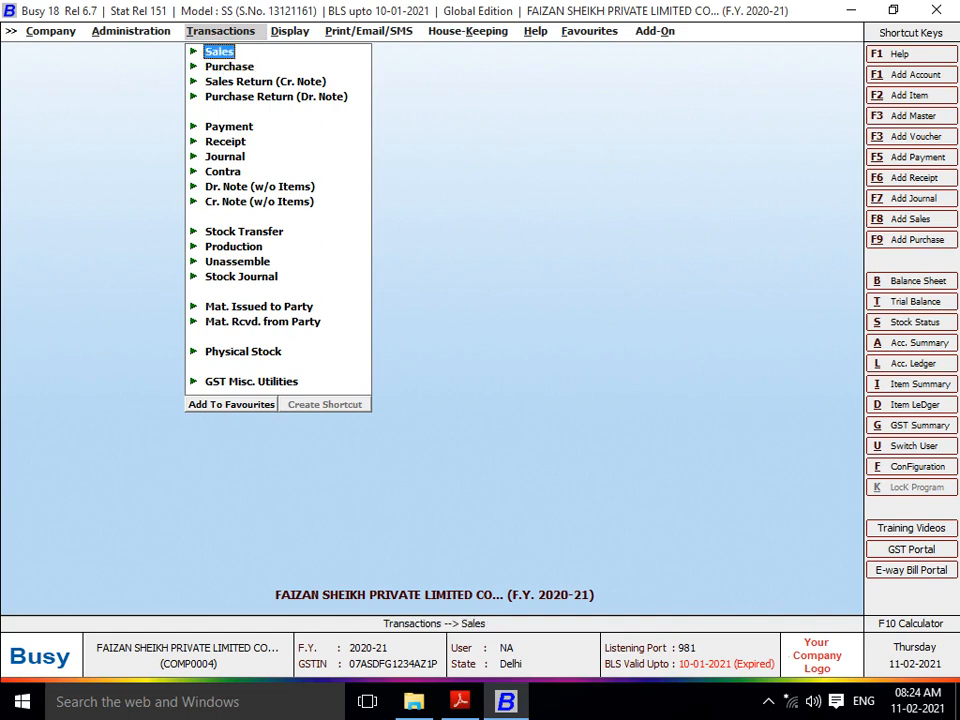
key("Return")
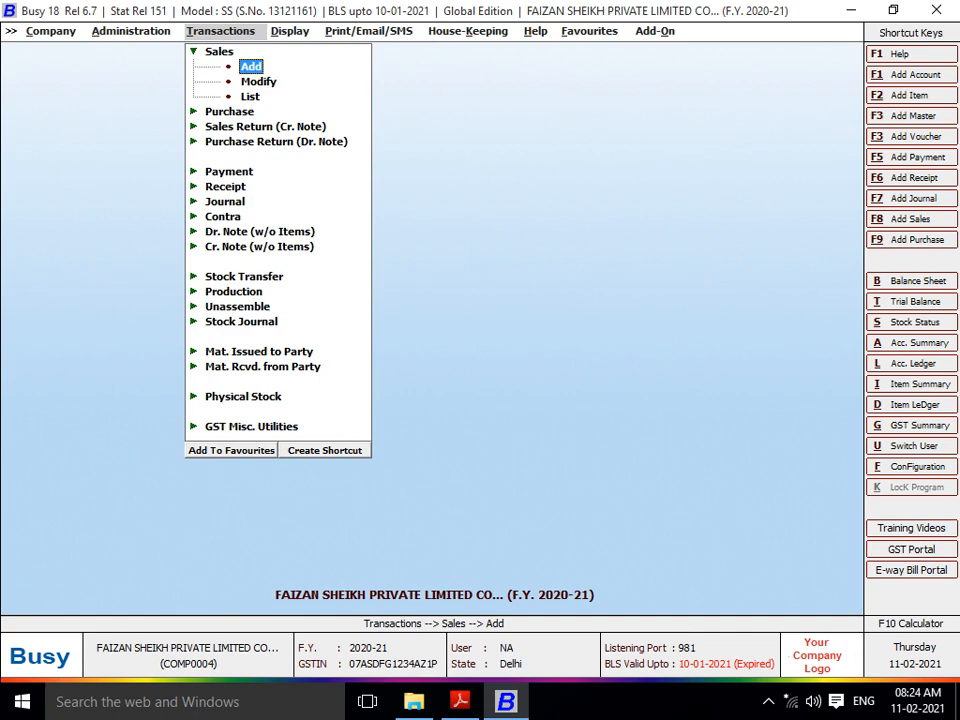
key("Return")
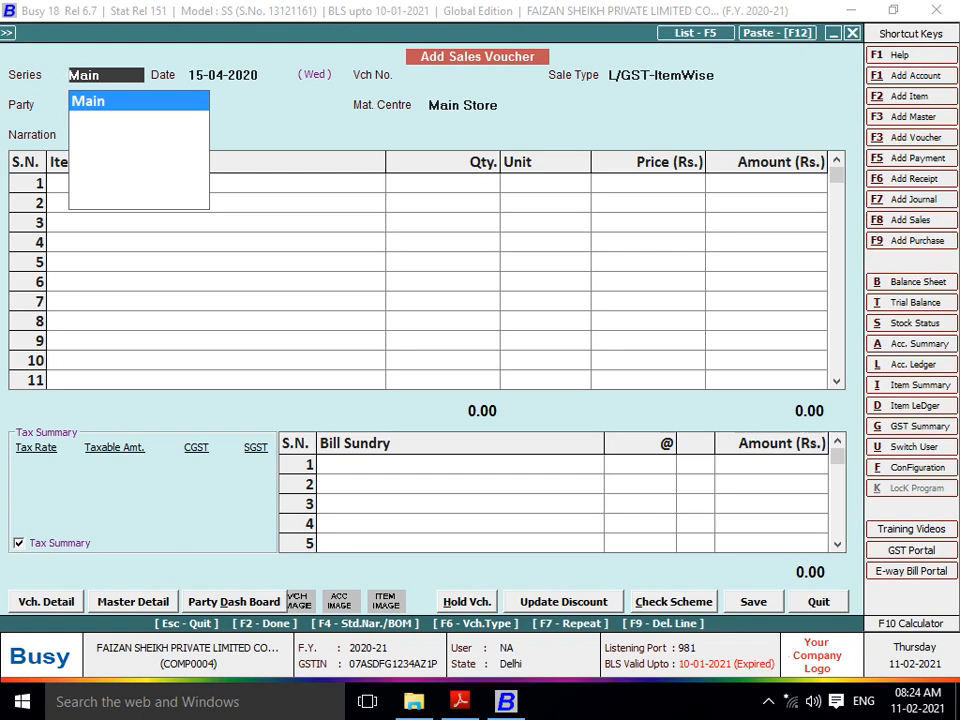
key("Return")
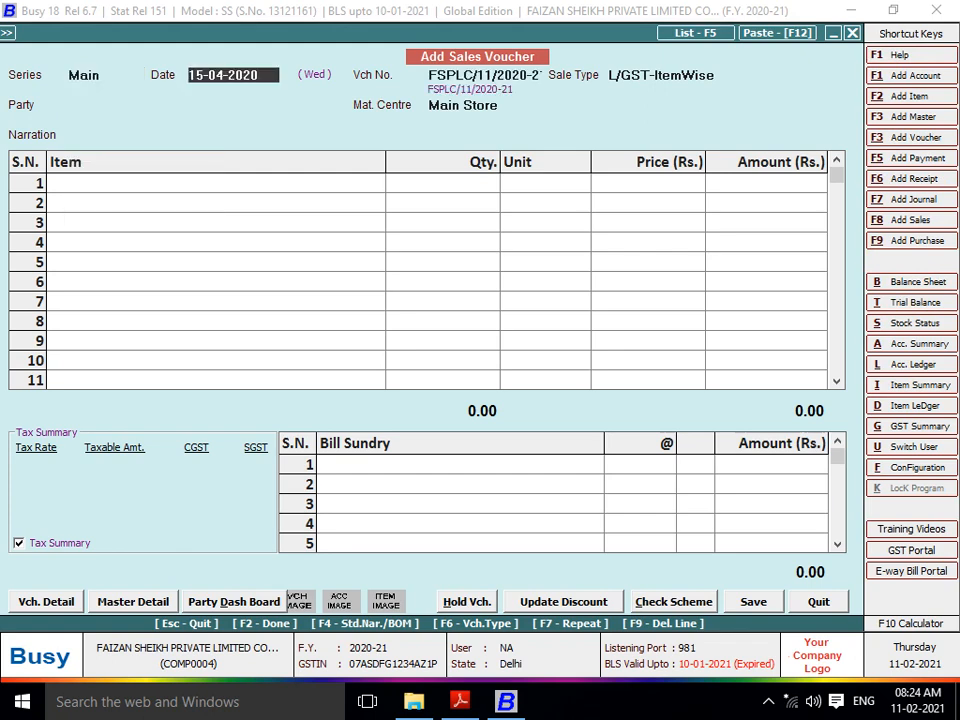
key("Return")
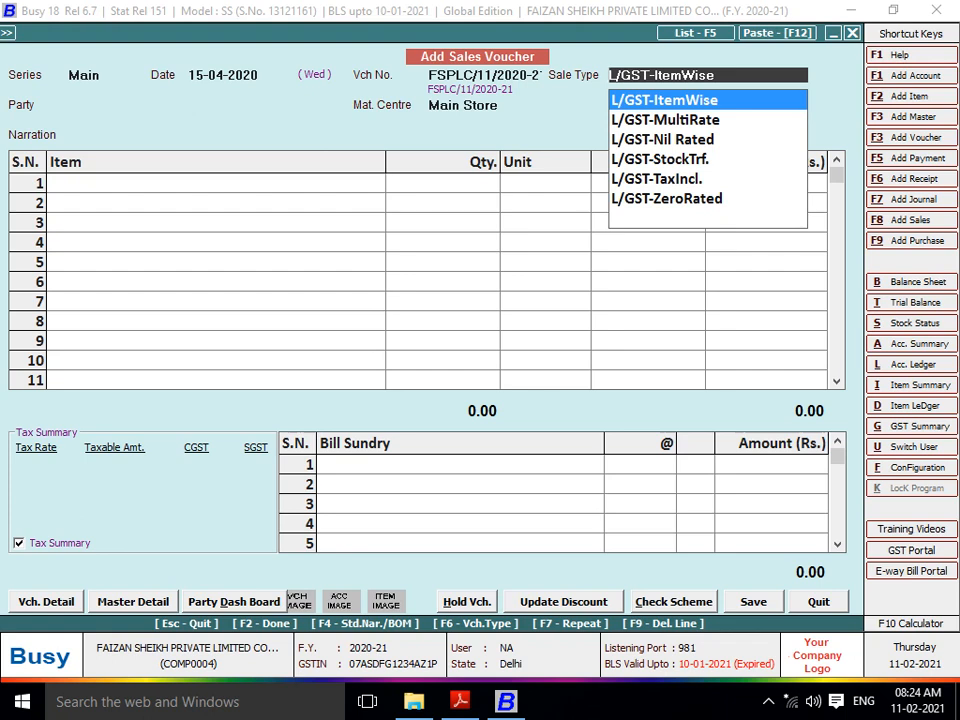
- Compare the L/GST-ItemWise and L/GST-MultiRate options for the voucher's sale type
key("Down")
key("Up")
key("Down")
key("Up")
key("Down")
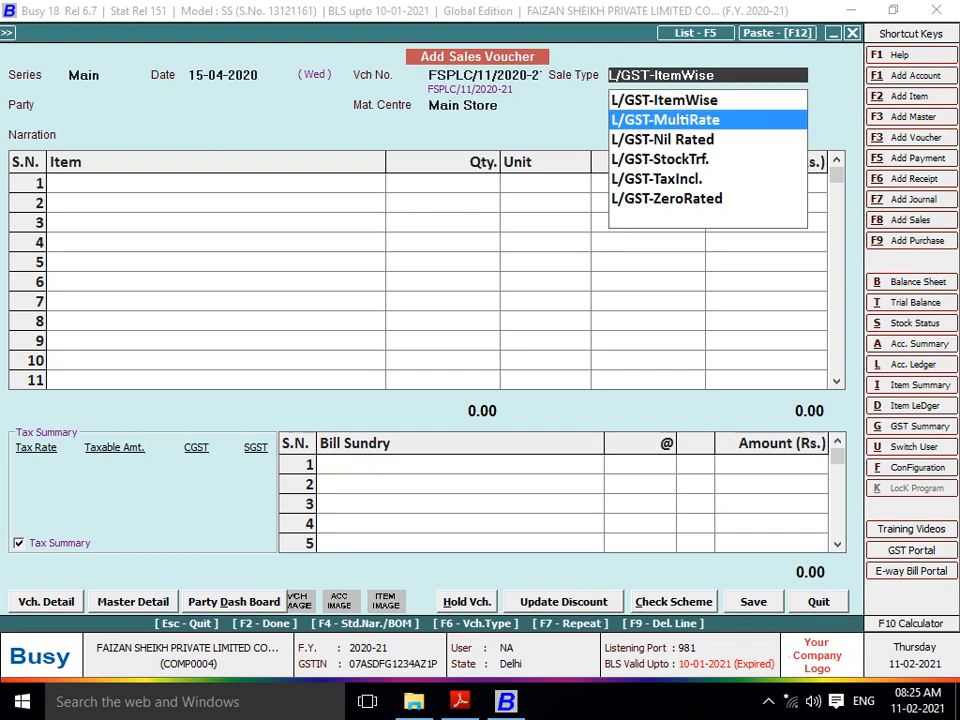
key("Up")
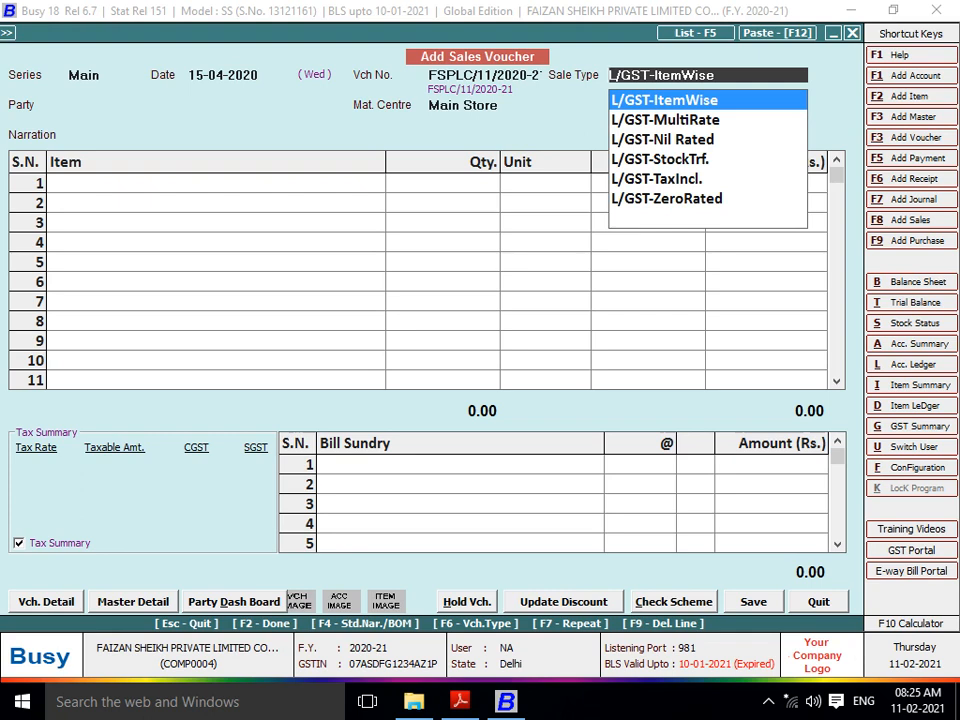
- Filter the sale types by ITEM, compare the I/GST and L/GST item-wise options, and choose I/GST-ItemWise
key("BackSpace")
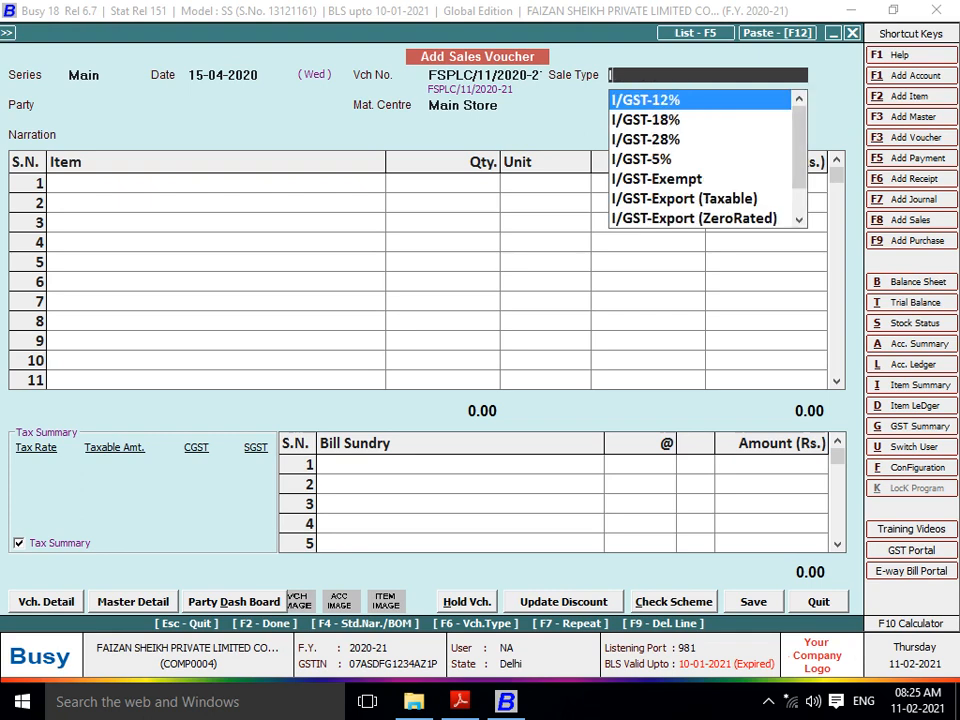
type("ITEM")
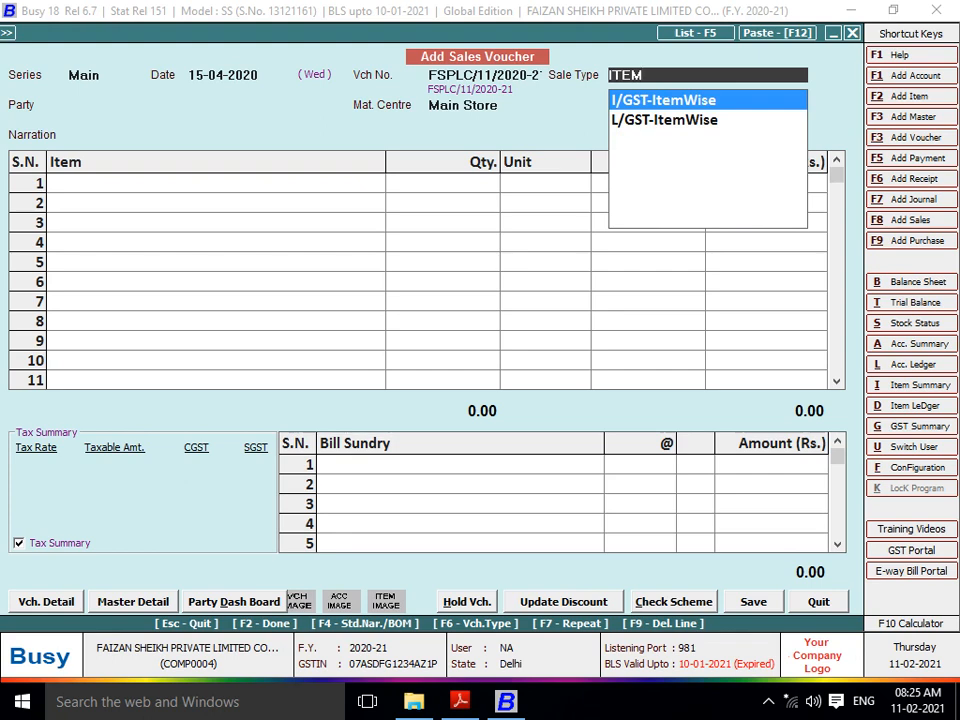
key("Down")
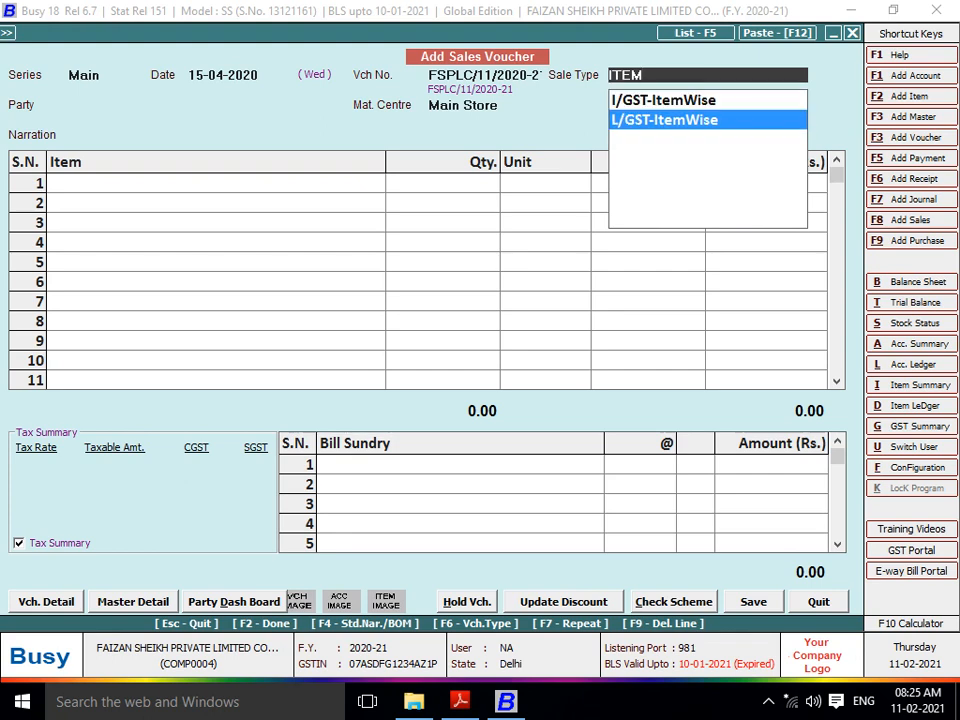
key("Up")
key("Down")
key("Up")
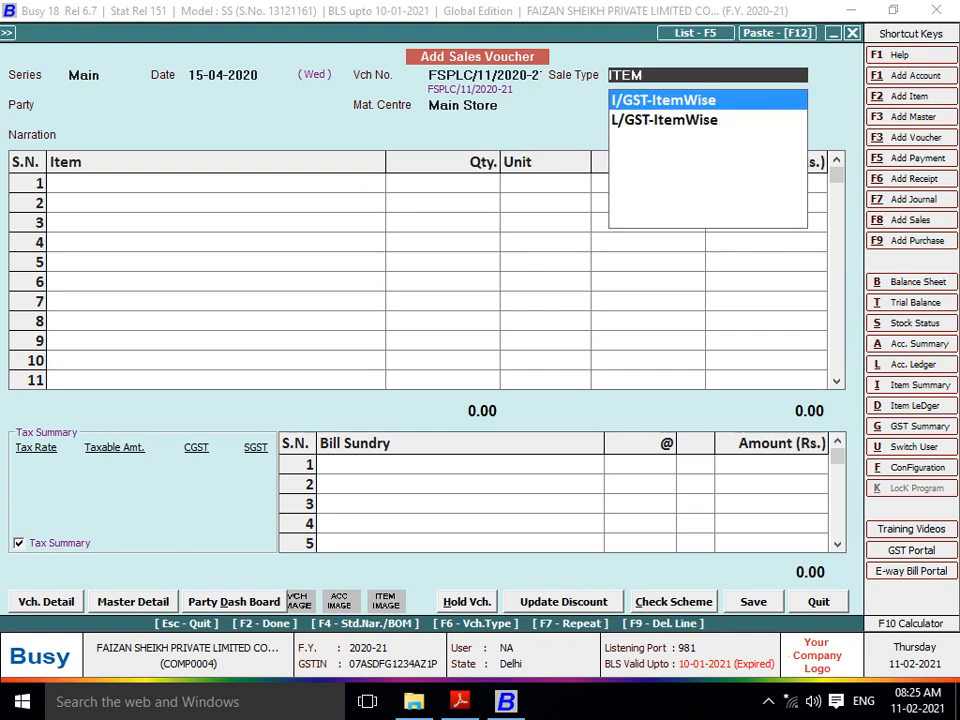
key("Down")
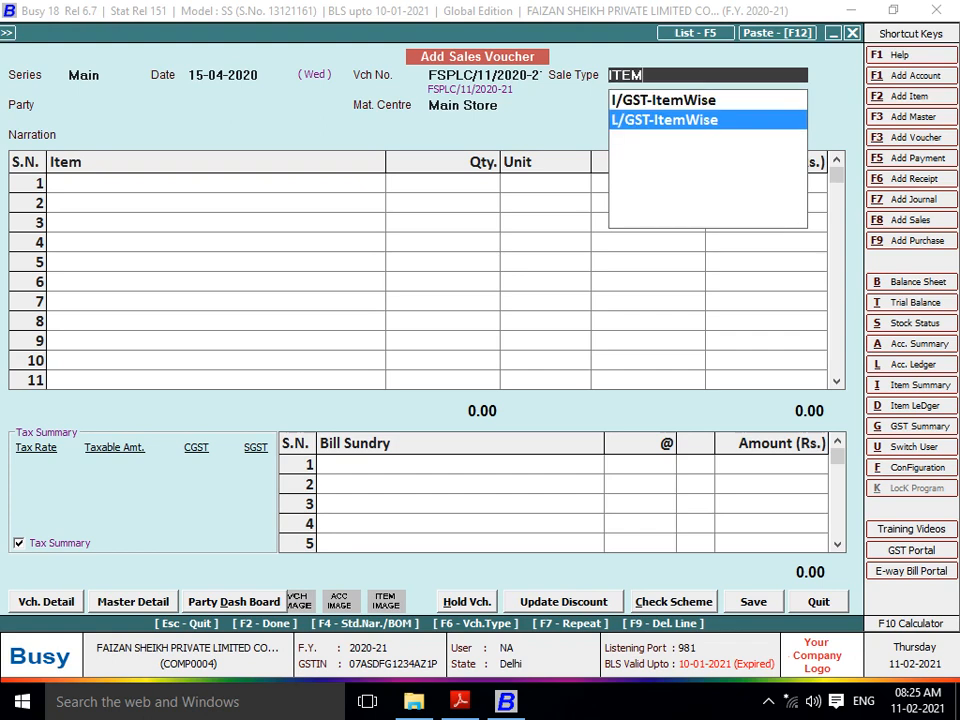
key("Up")
key("Down")
key("Up")
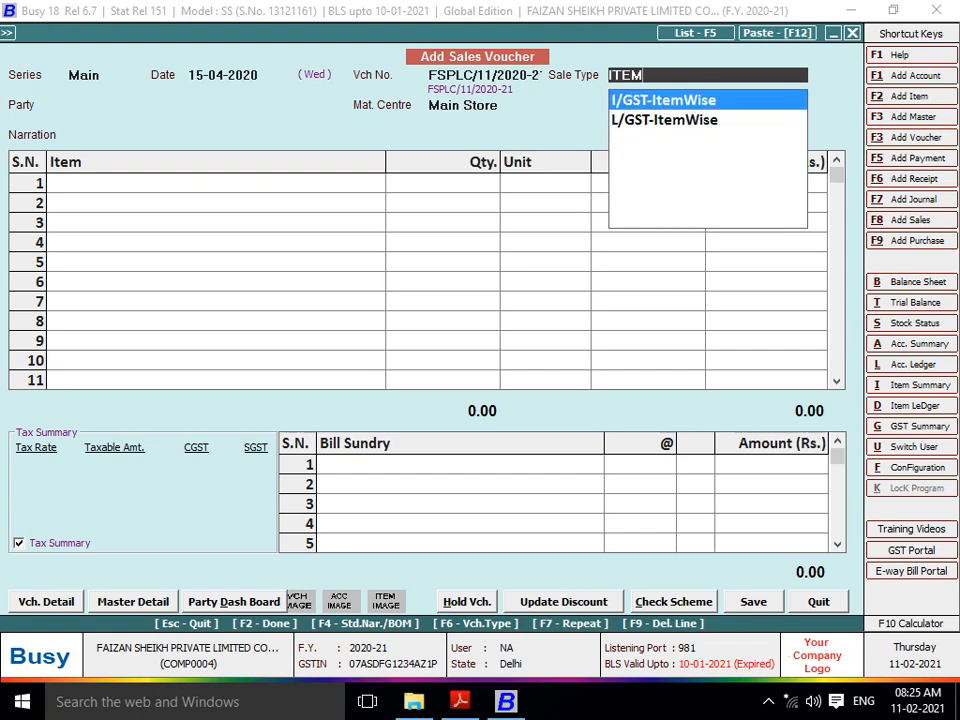
key("Return")
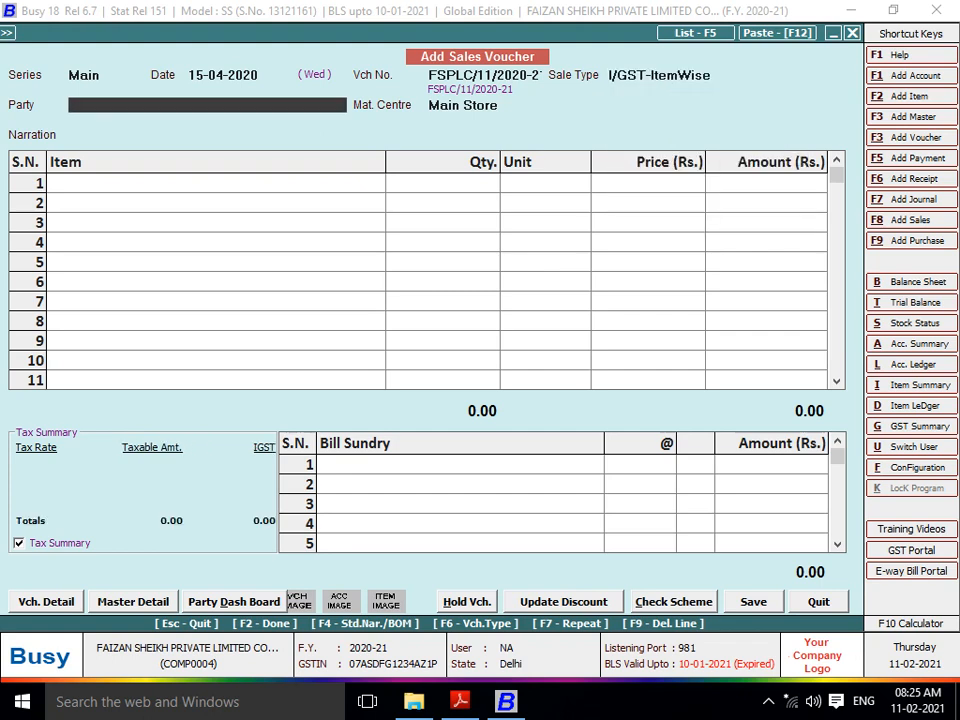
- Choose BUDY INFOTECH as the voucher's party and decline to continue with a central transaction
key("Down")
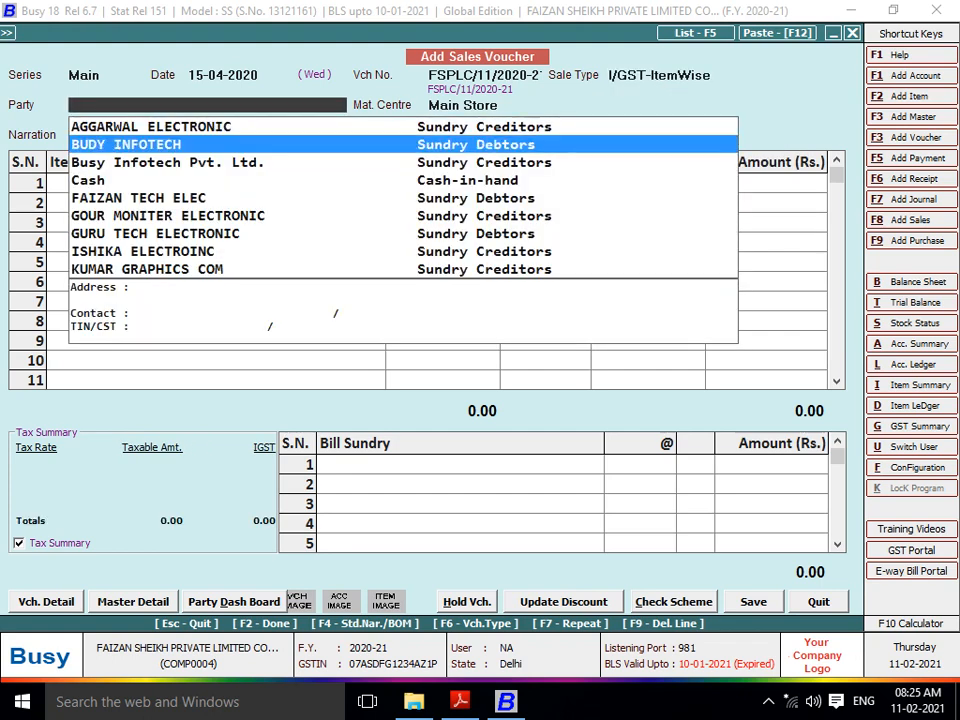
key("Return")
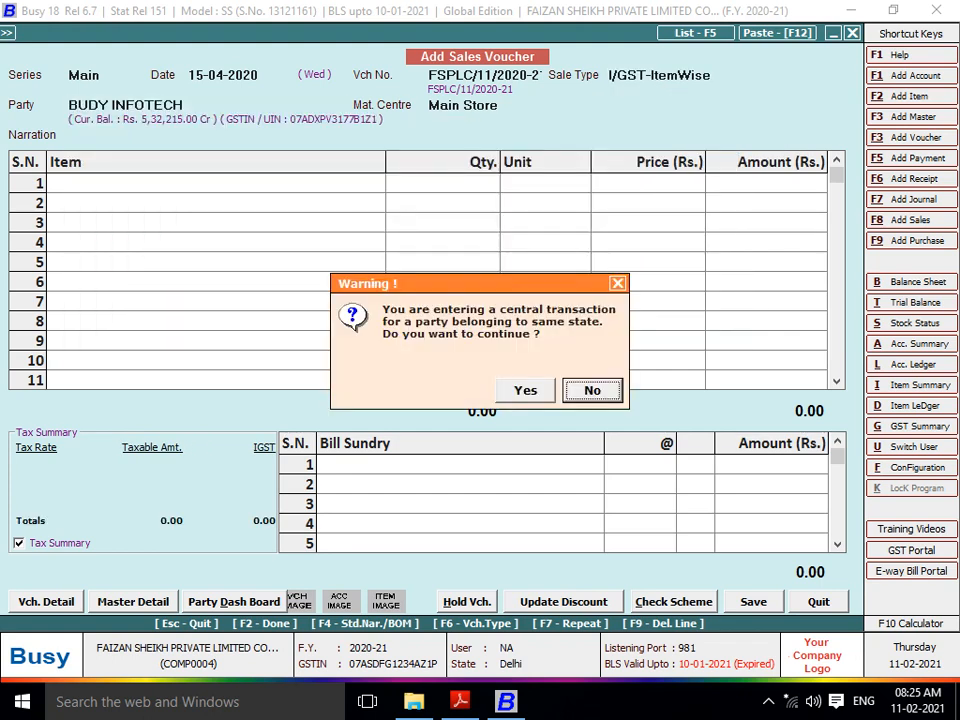
key("Return")
- Set the sale type to L/GST-ItemWise and proceed to the first item row with the existing party and material centre
key("shift+Tab")
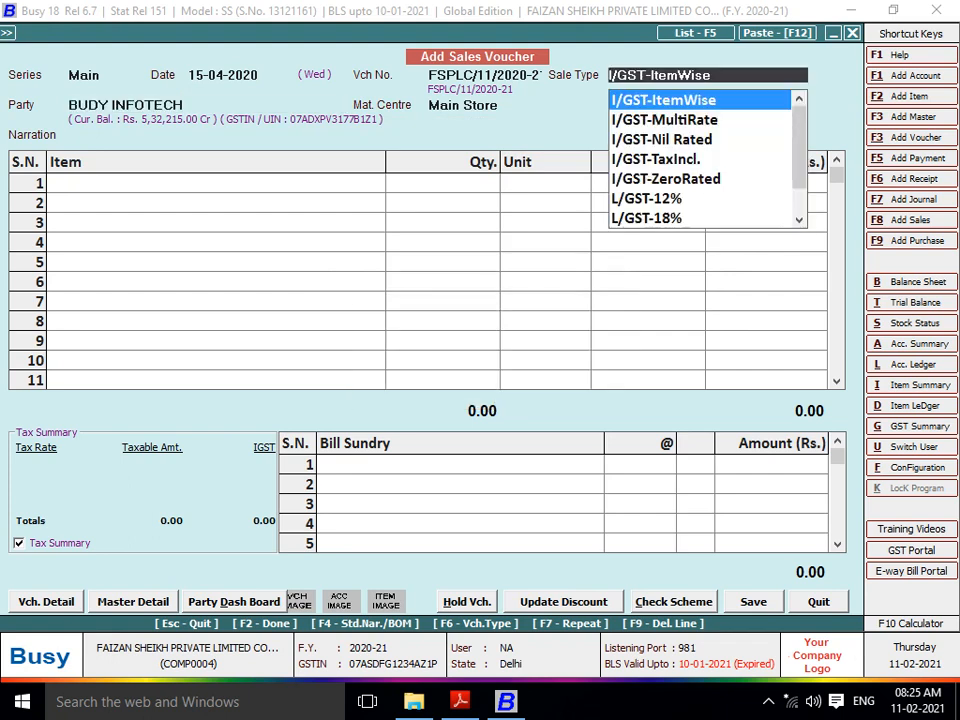
key("BackSpace")
type("ITE")
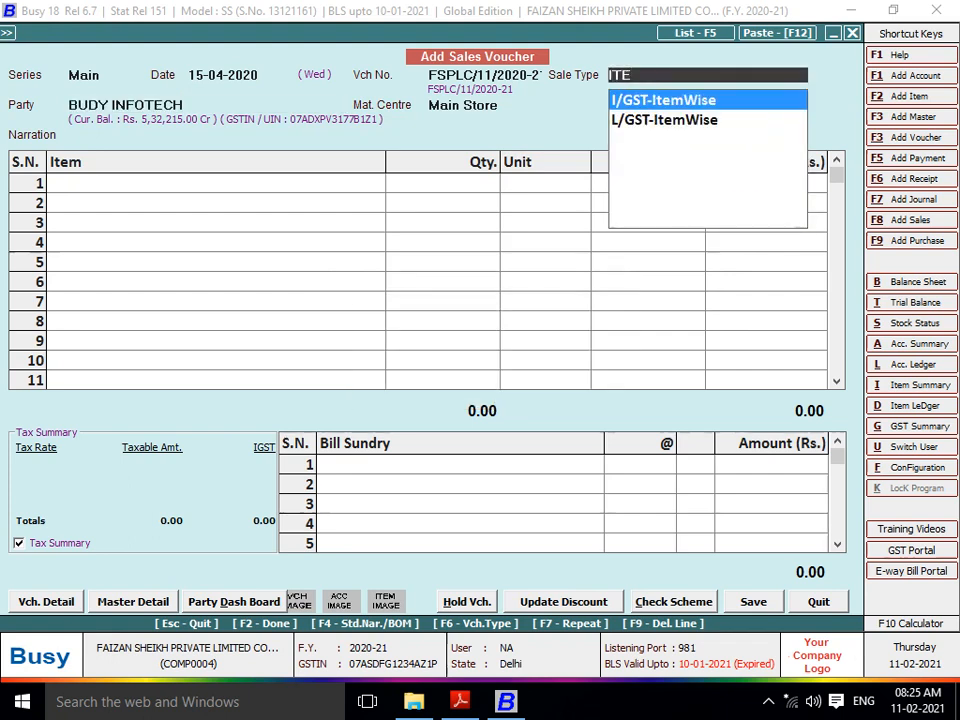
key("Down")
key("Return")
key("Return")
key("Return")
key("Return")
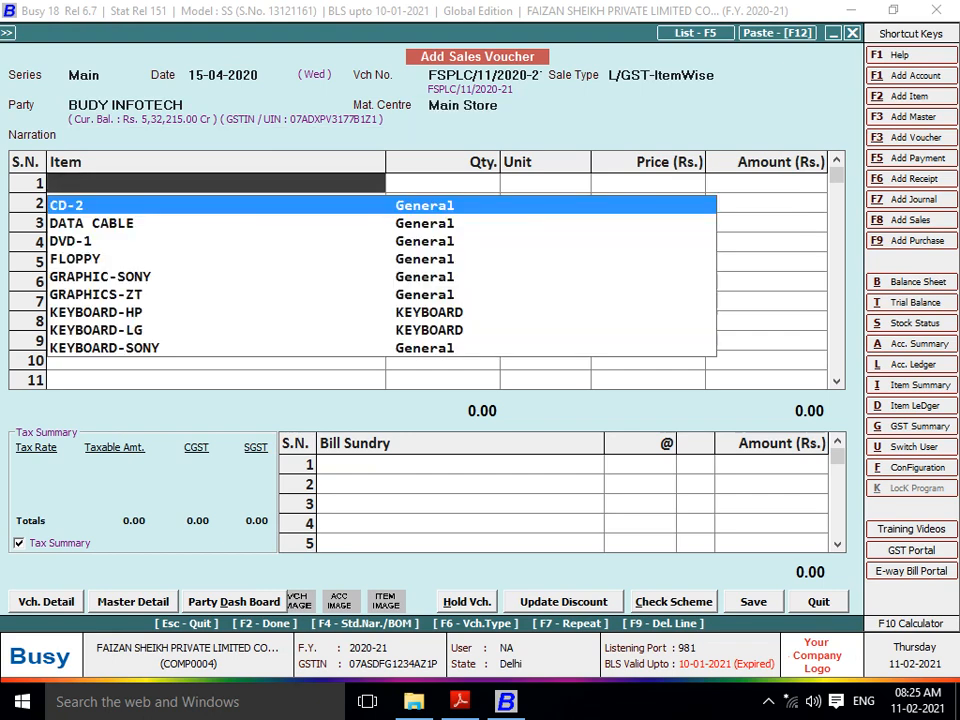
- Add CD-2 with quantity 1 as the first item, accepting its default price and item-wise GST
key("Return")
type("1")
key("Return")
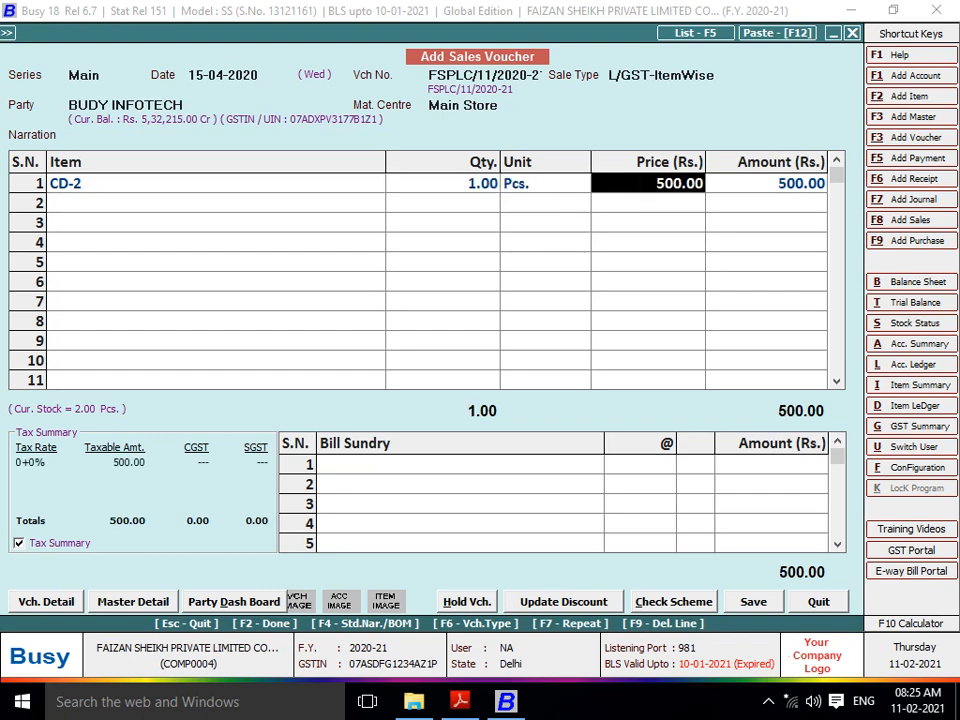
key("Return")
key("Return")
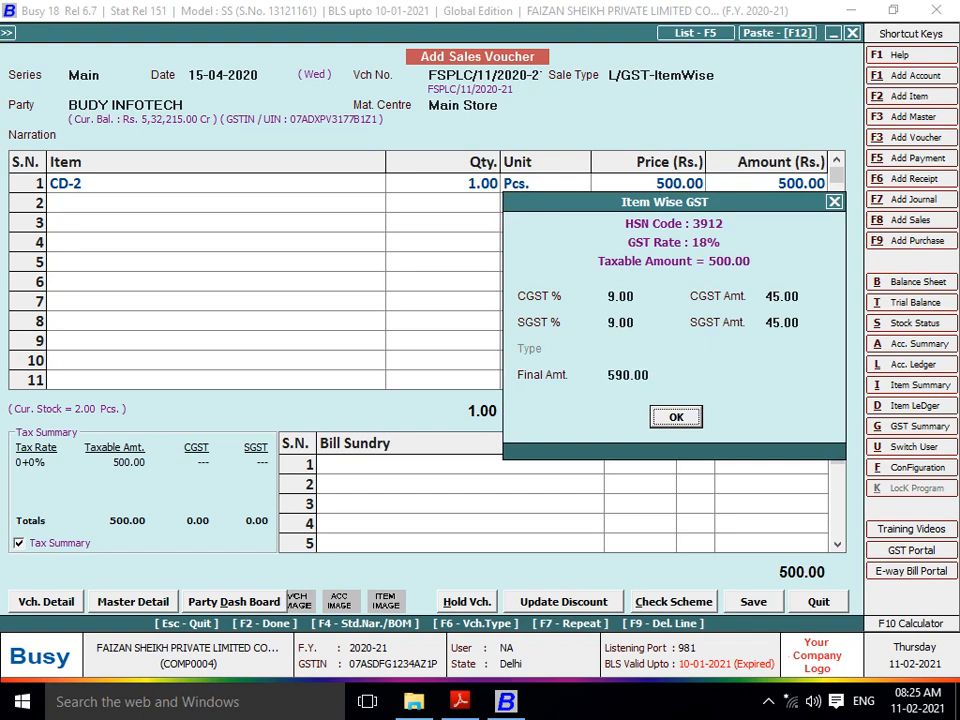
key("Return")
- Add DATA CABLE with quantity 2 as the second item, accepting its default price and item-wise GST
key("Return")
key("Down")
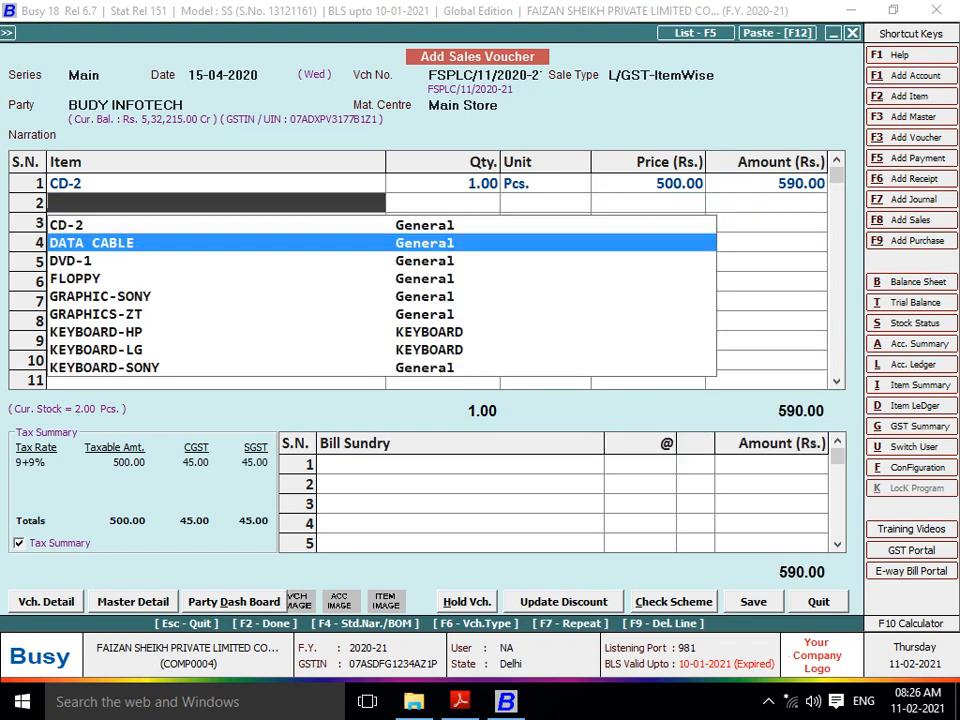
key("Return")
type("2")
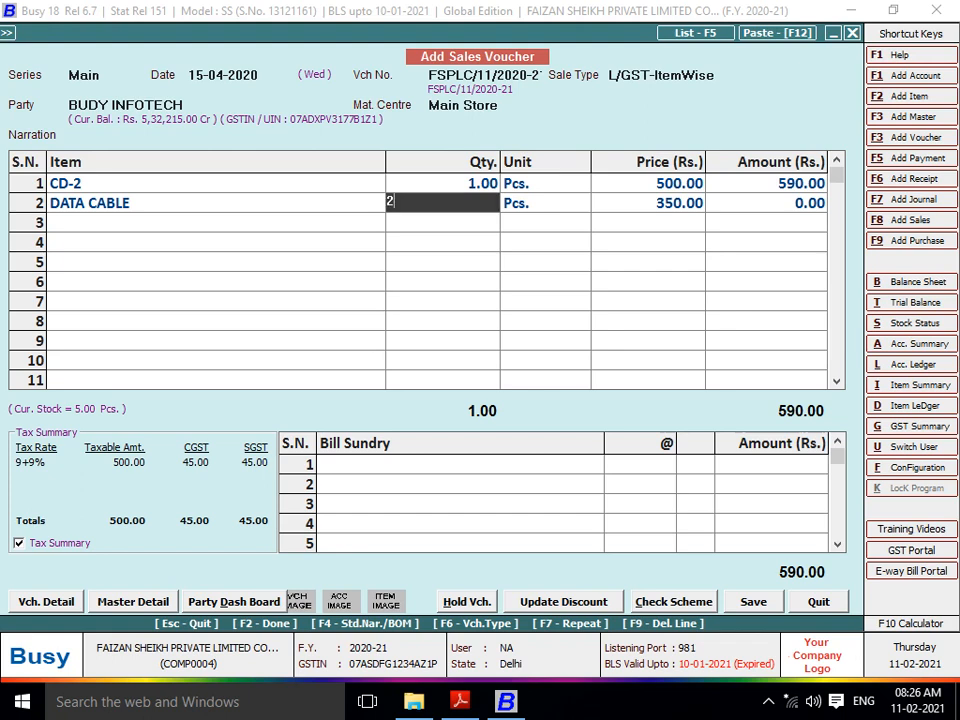
key("Return")
key("Return")
key("Return")
key("Return")
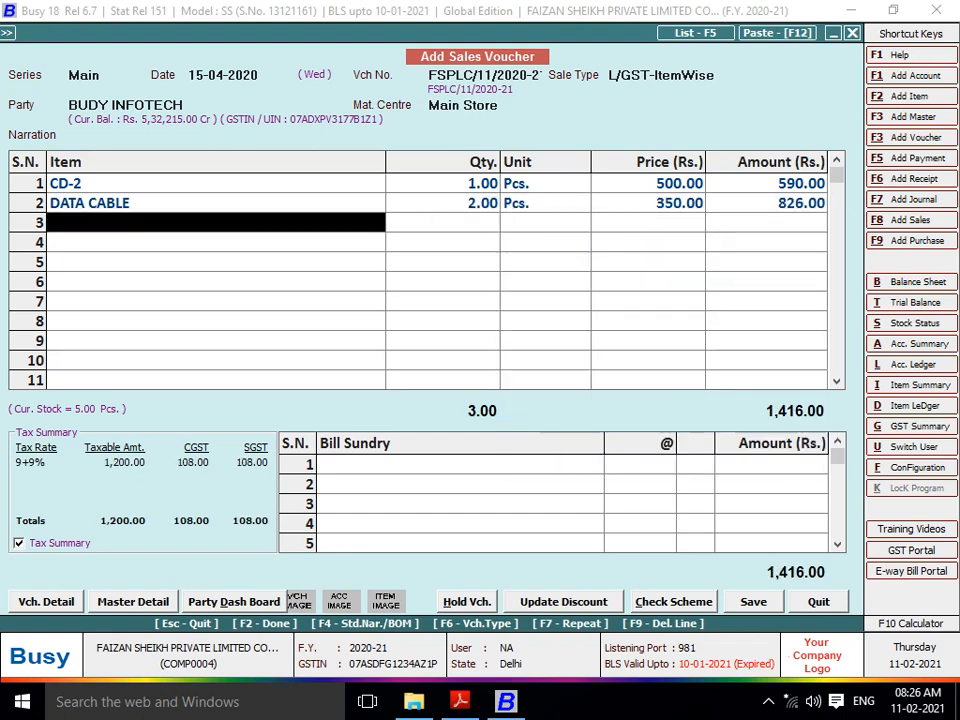
- Add KEYBOARD-HP with quantity 1 as the third item, accepting its default price and item-wise GST
key("Return")
key("Down")
key("Down")
key("Down")
key("Down")
key("Down")
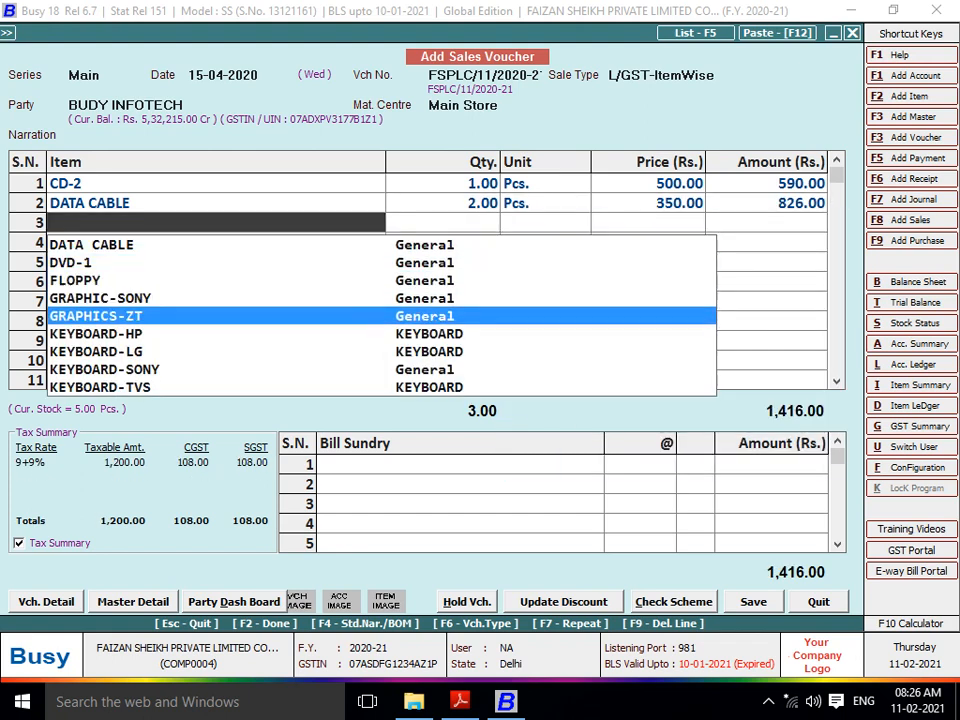
key("Return")
type("1")
key("Return")
key("Return")
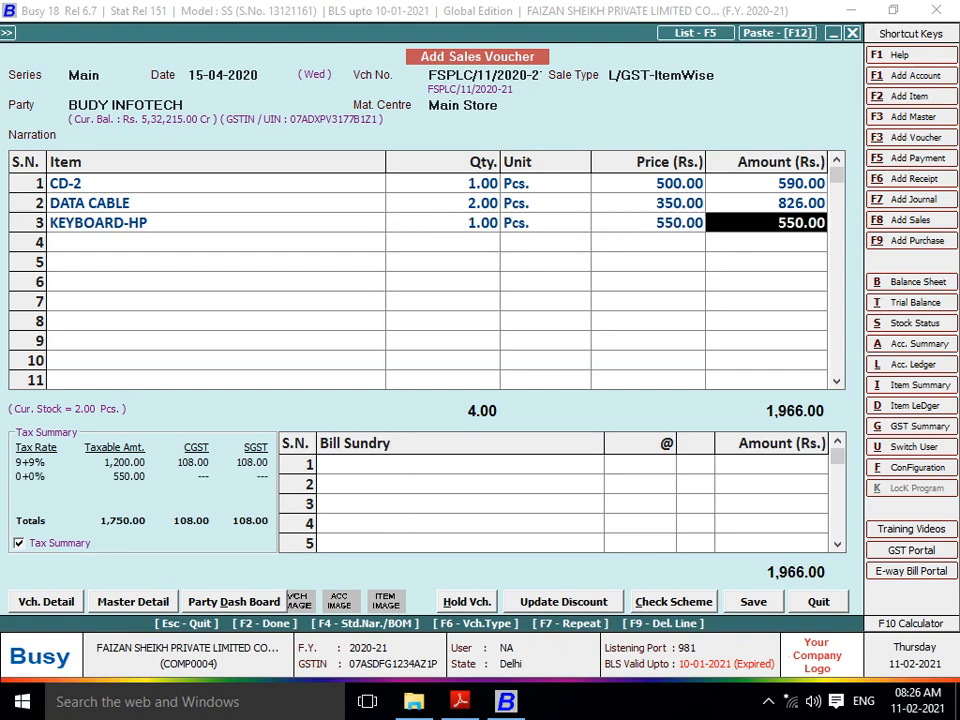
key("Return")
key("Return")
- Add MONITER -MICROMAX with quantity 1 as the fourth item, accepting its default price and item-wise GST
key("Down")
key("Down")
key("Down")
key("Down")
key("Down")
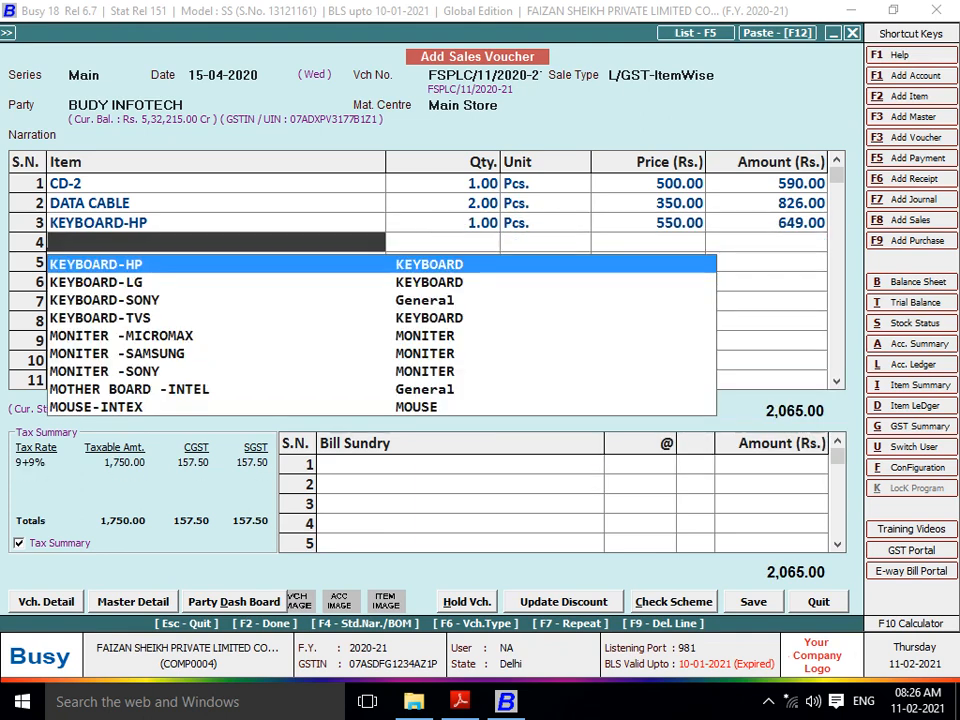
key("Return")
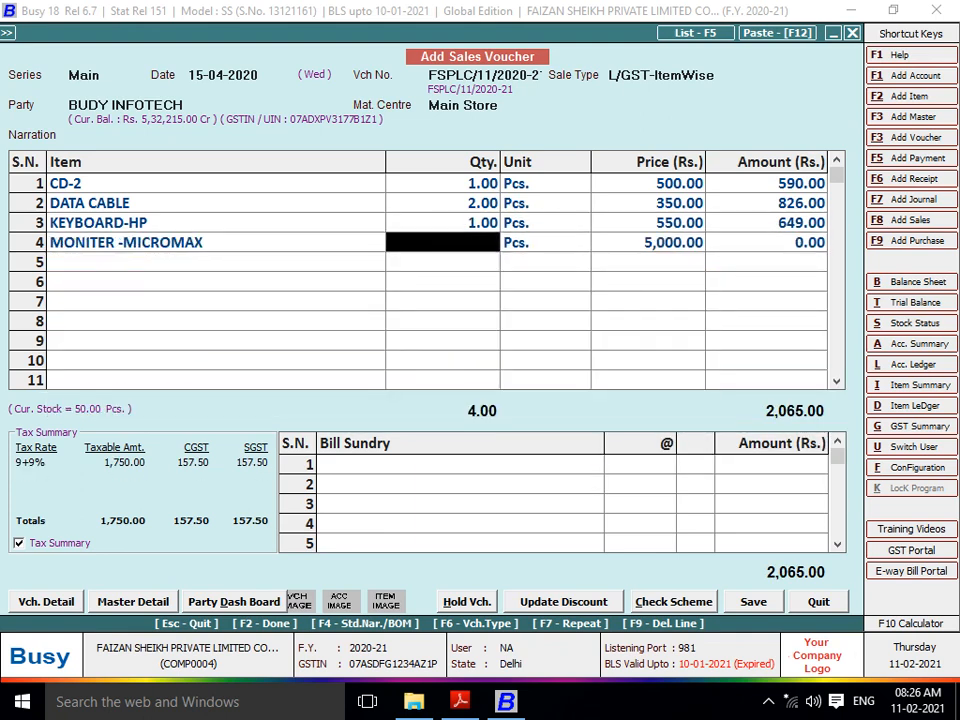
type("1")
key("Return")
key("Return")
key("Return")
key("Return")
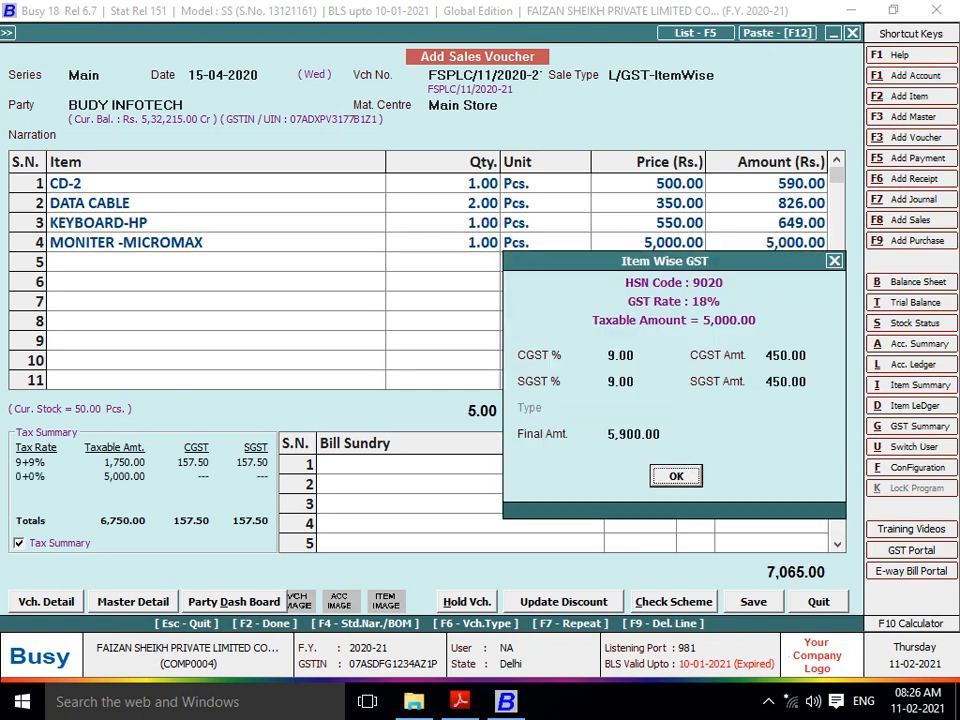
key("Return")
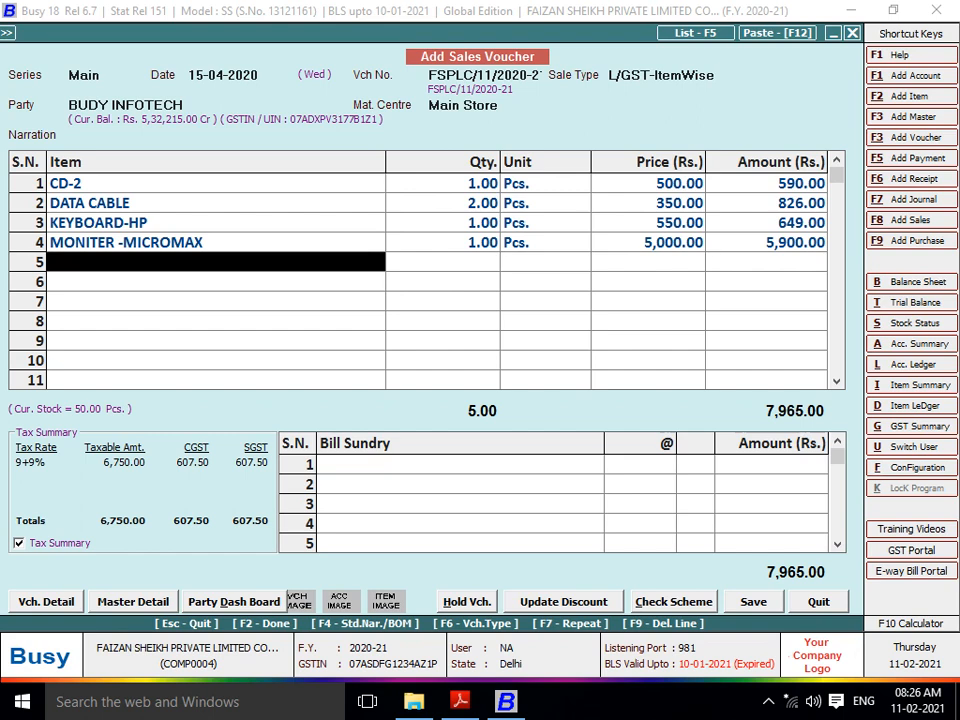
- Start a new item master from the voucher, named PACKING CHARGES with the same print name, in the General group
key("alt+F2")
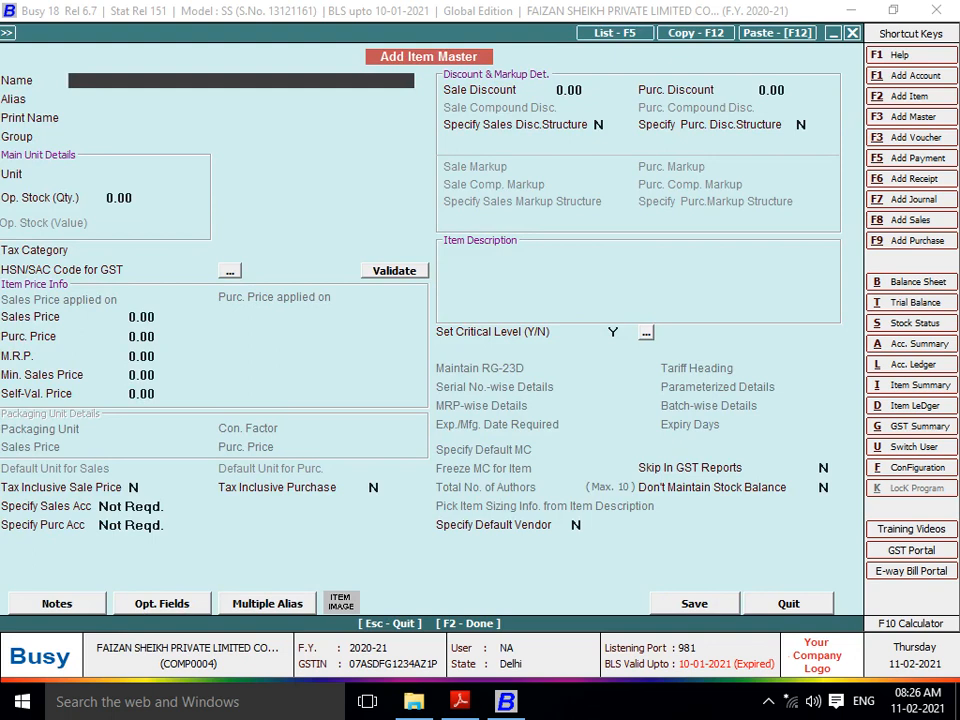
key("Escape")
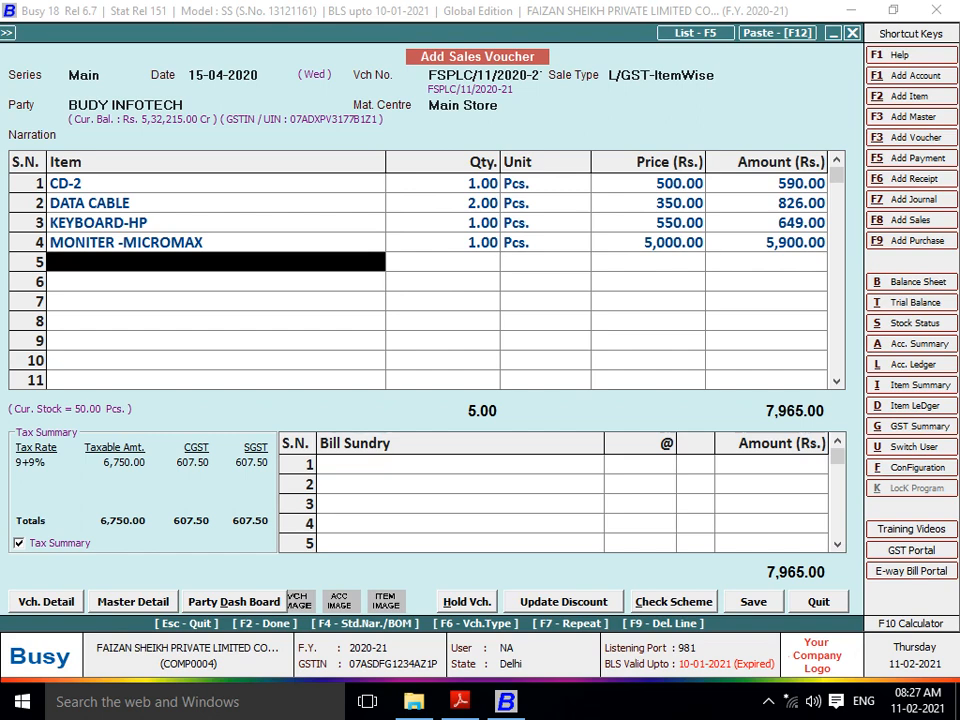
key("alt+F2")
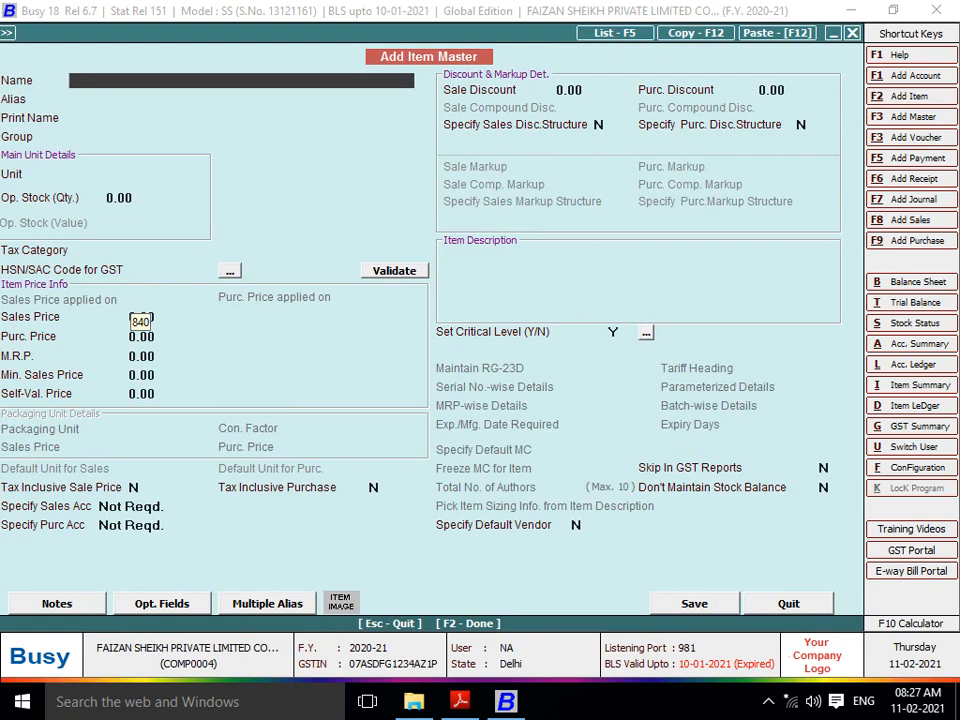
type("PACKING H")
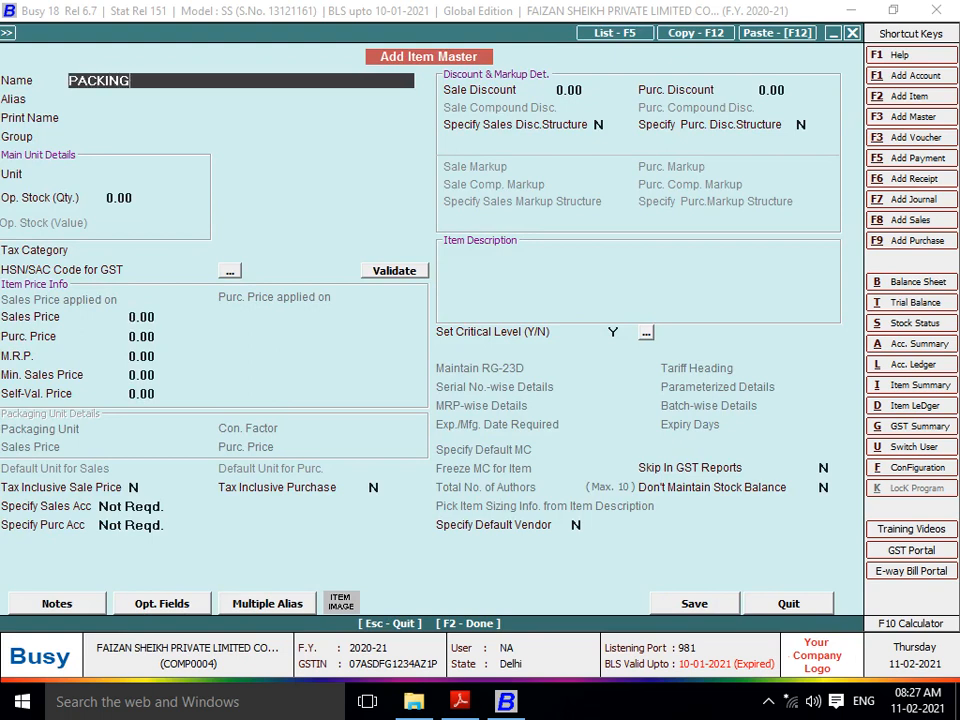
key("BackSpace")
type("CHARGES")
key("Return")
key("Return")
key("Return")
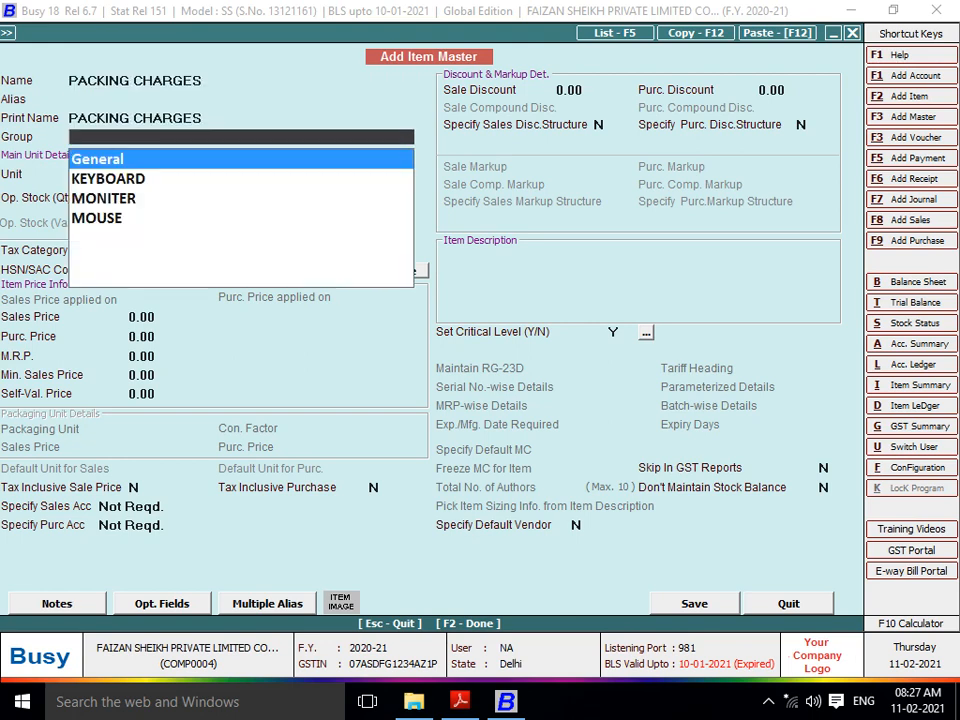
key("Return")
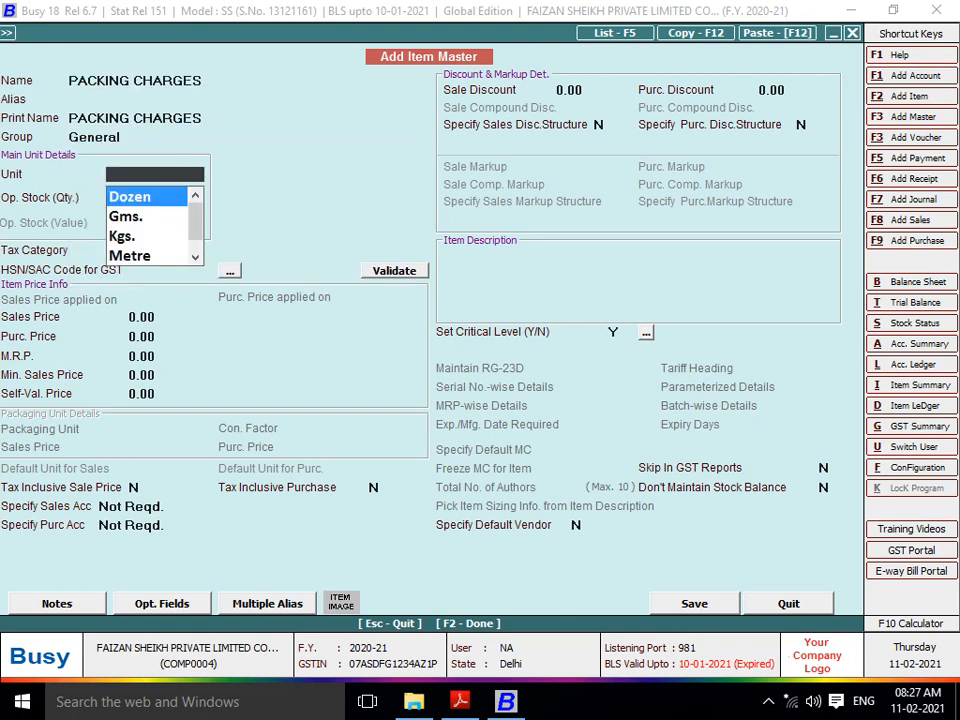
- Set the PACKING CHARGES item's unit to N.A. and its tax category to GST 5%
type("NA")
key("Return")
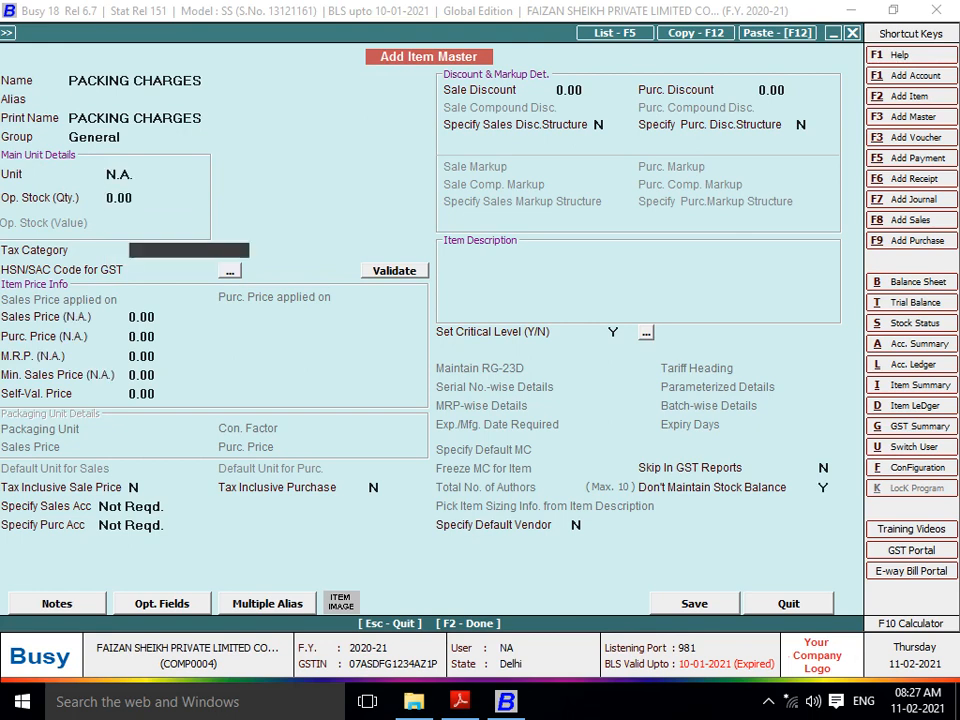
type("5")
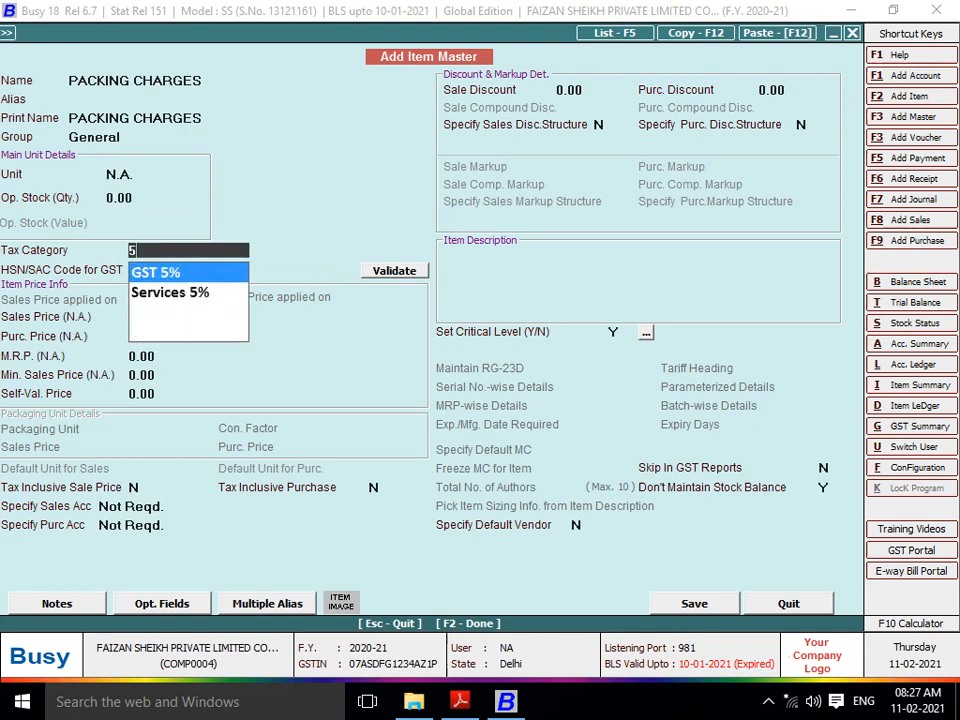
key("Return")
- Set the PACKING CHARGES item's HSN/SAC code for GST to 96203 and try to validate the code
type("96203")
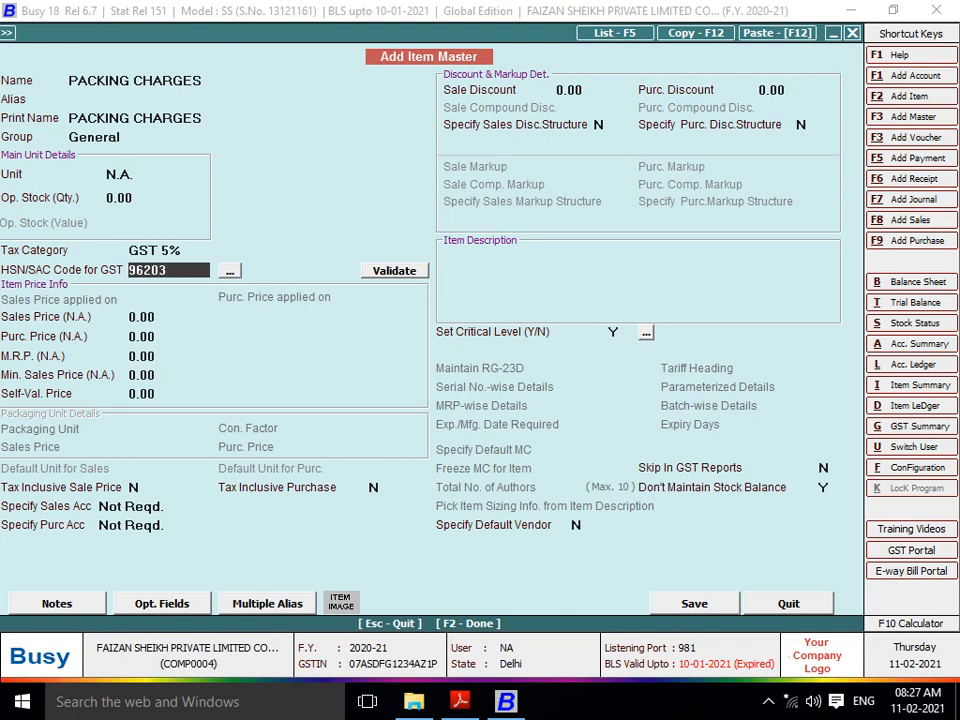
key("Return")
key("Return")
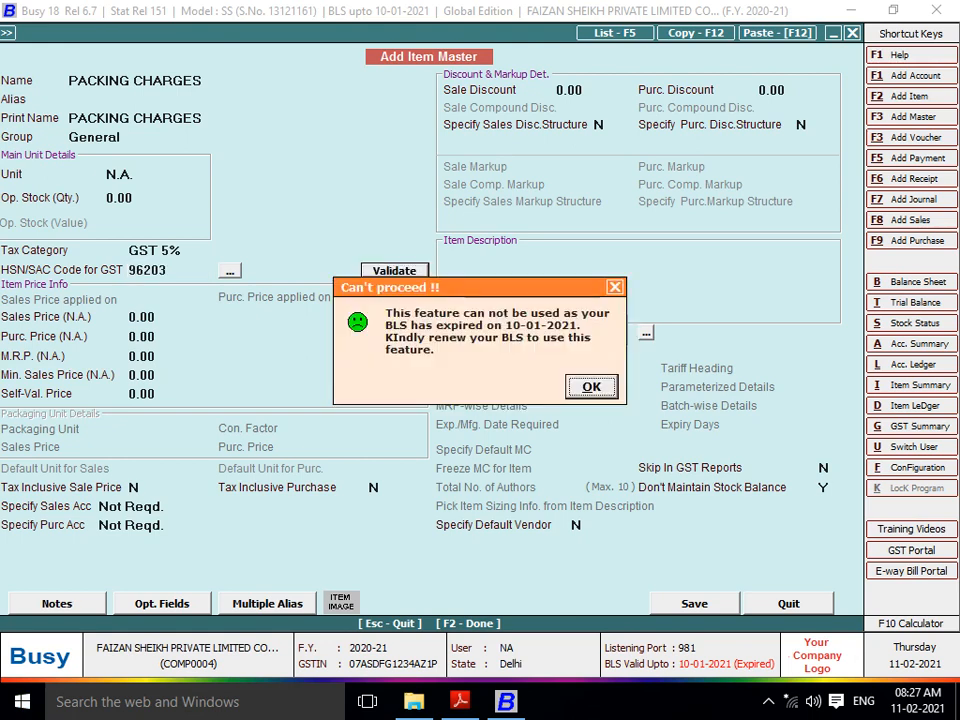
key("Return")
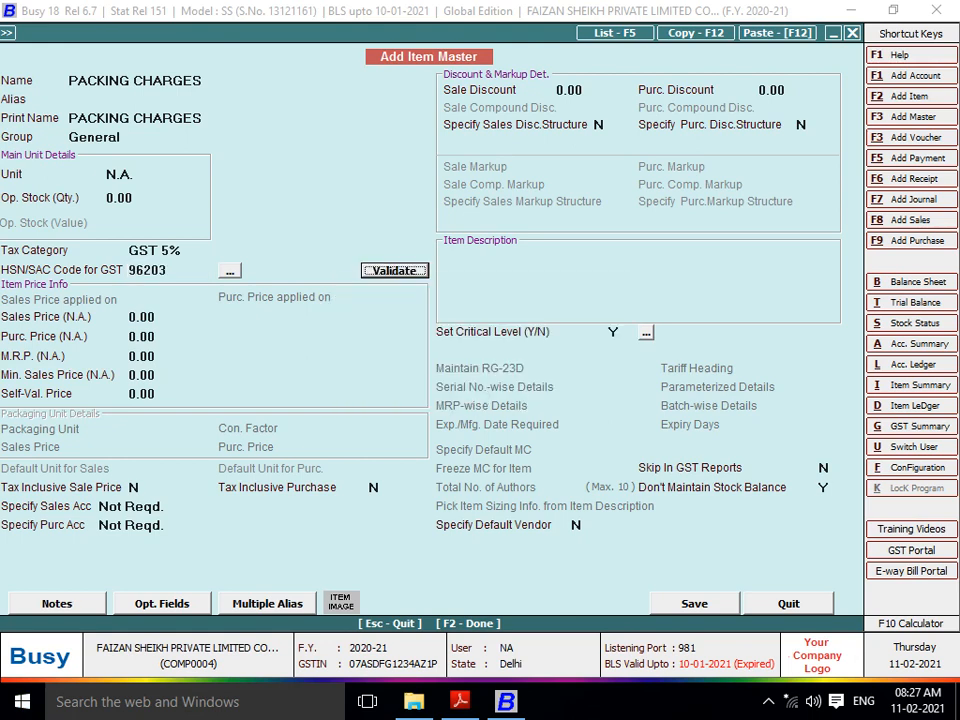
left_click(181, 269)
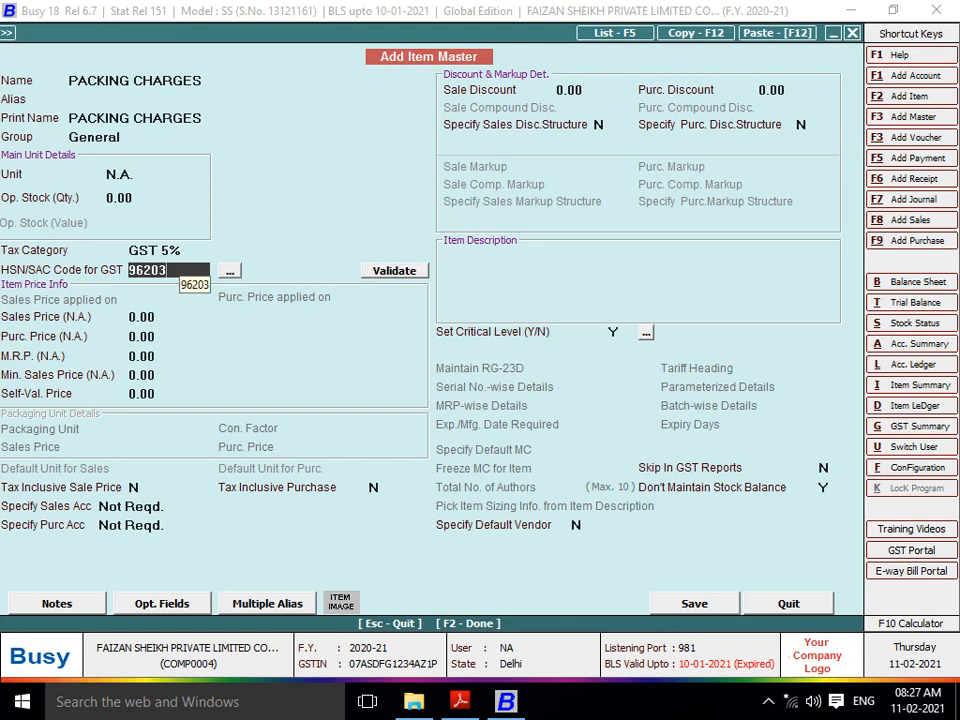
- Accept the default prices, tax-inclusive, account and discount settings of the PACKING CHARGES item up to its critical level setting
key("Return")
key("Return")
key("Return")
key("Return")
key("Return")
key("Return")
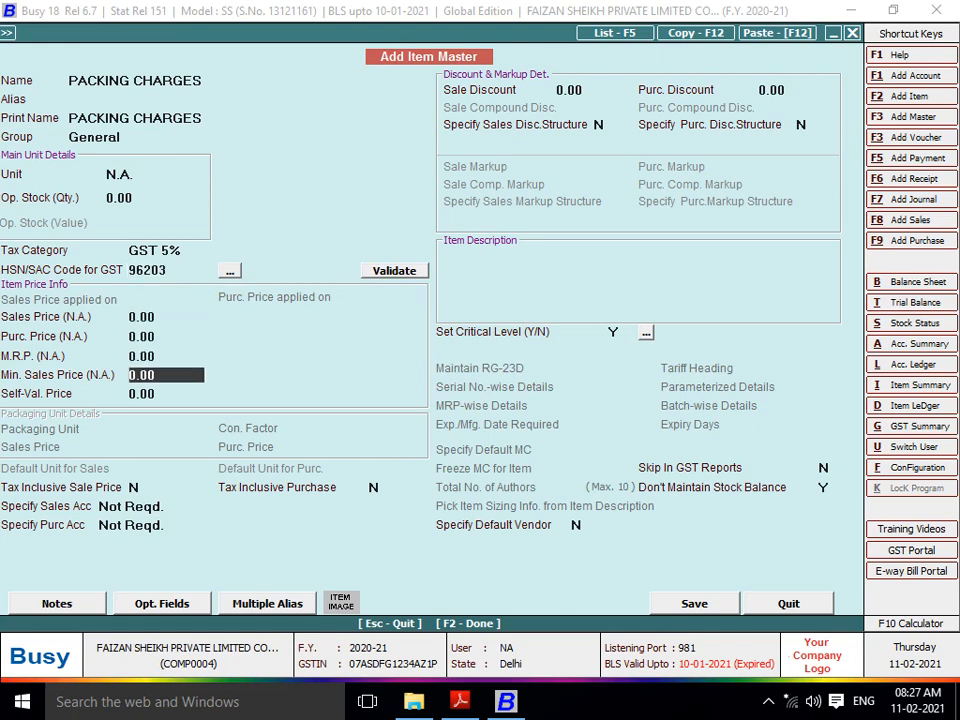
key("Return")
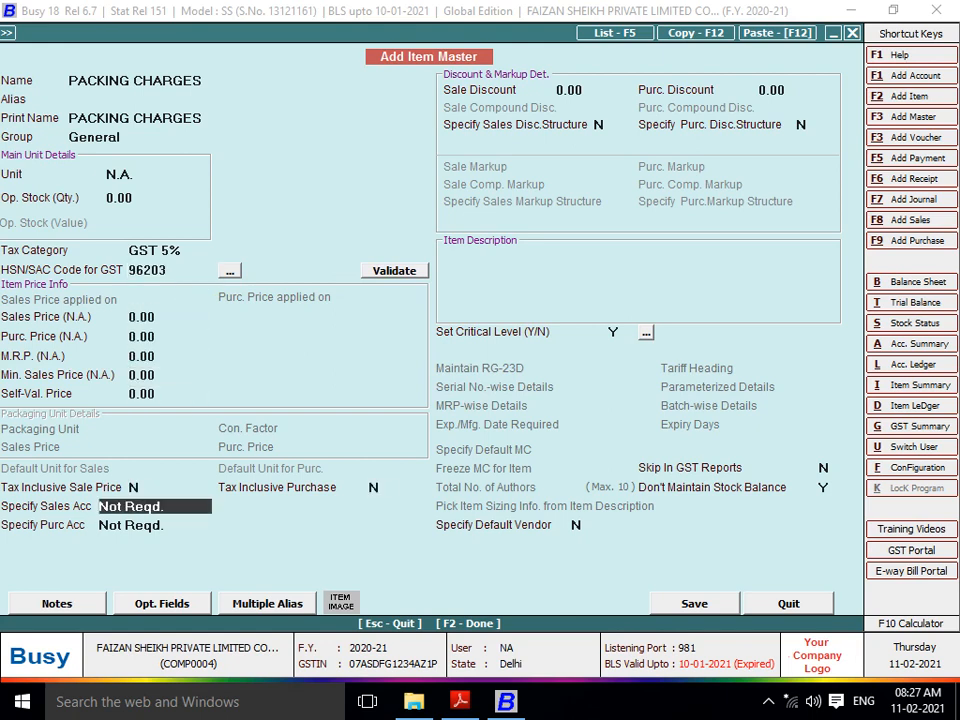
key("Return")
key("Return")
key("Return")
key("Return")
key("Return")
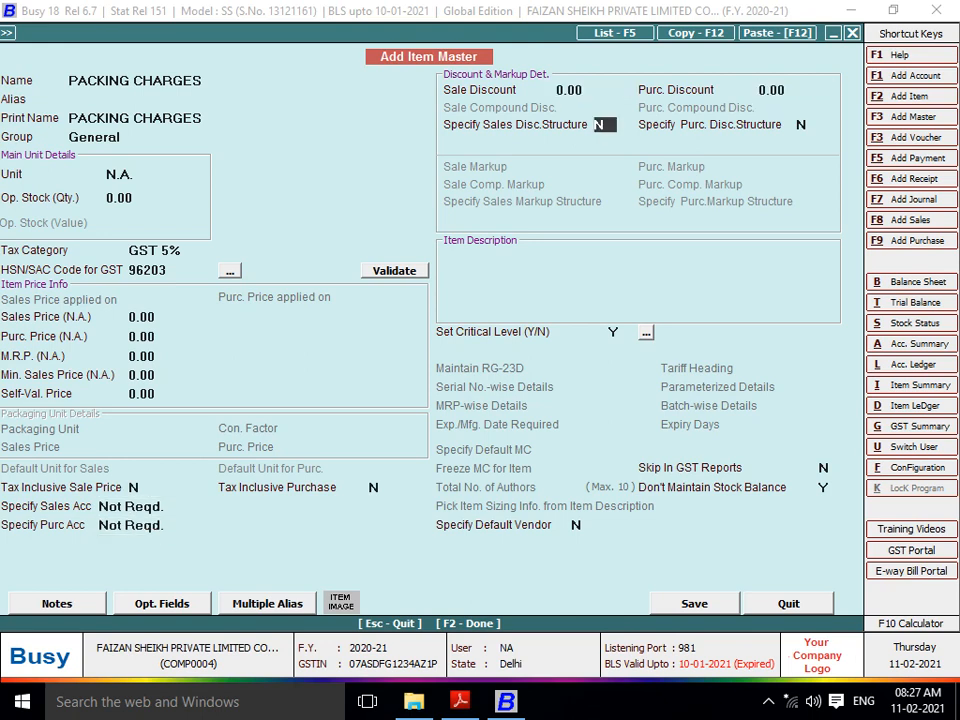
key("Return")
key("Return")
key("Return")
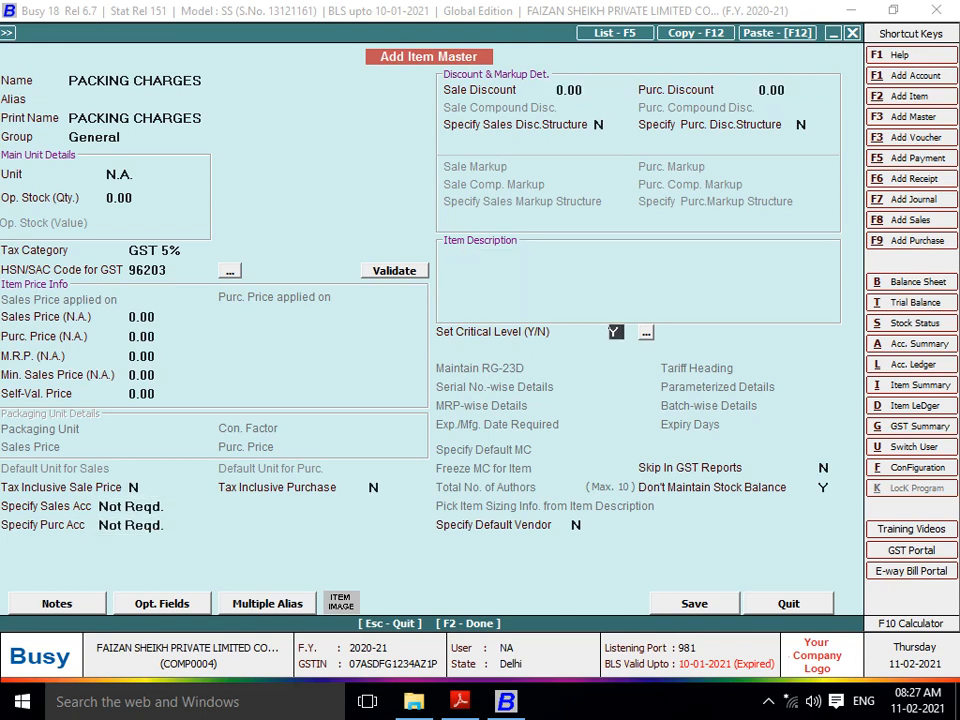
- Set the item's critical level option to N, then save PACKING CHARGES and use it as the voucher's fifth item
type("N")
key("Return")
key("Return")
key("Return")
key("Return")
key("Return")
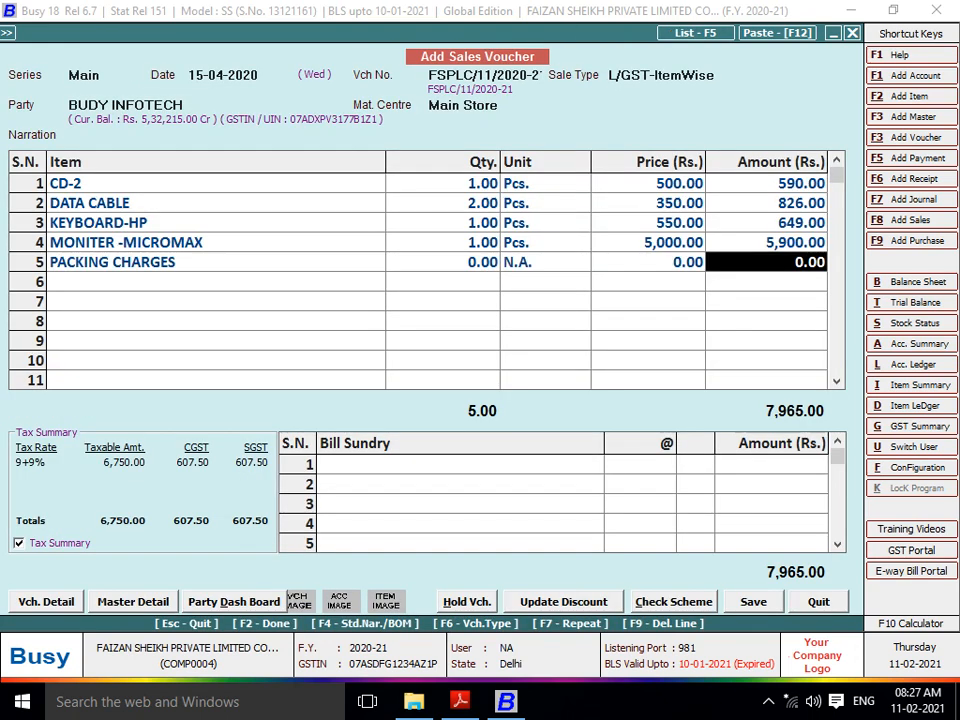
- Enter an amount of 1000 for PACKING CHARGES without quantity or price and accept its item-wise GST of 5%
type("1,00")
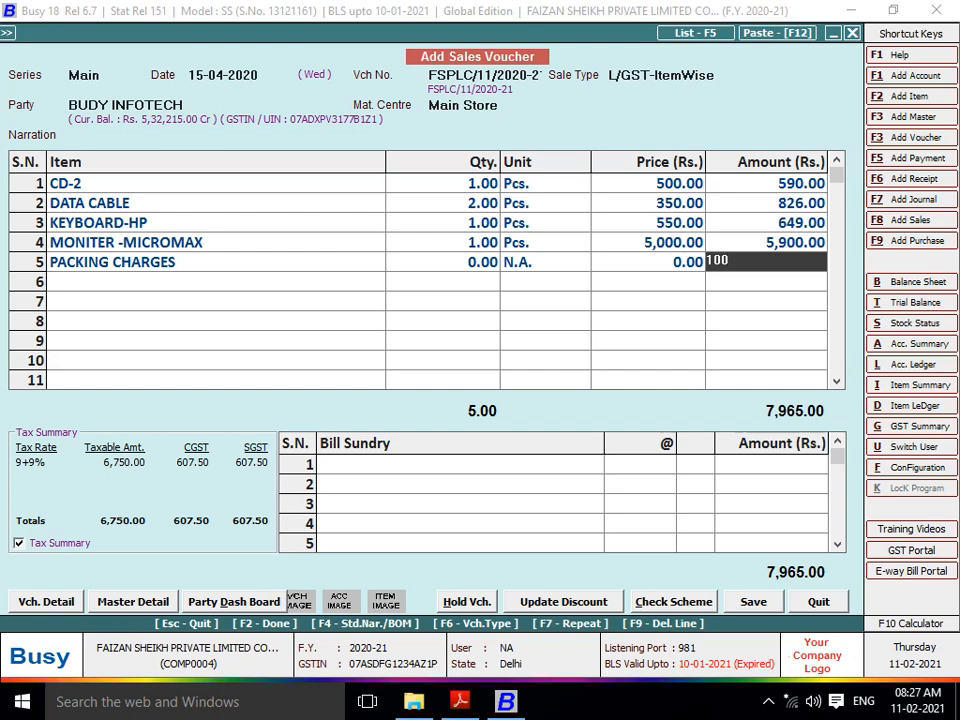
type("0")
key("Return")
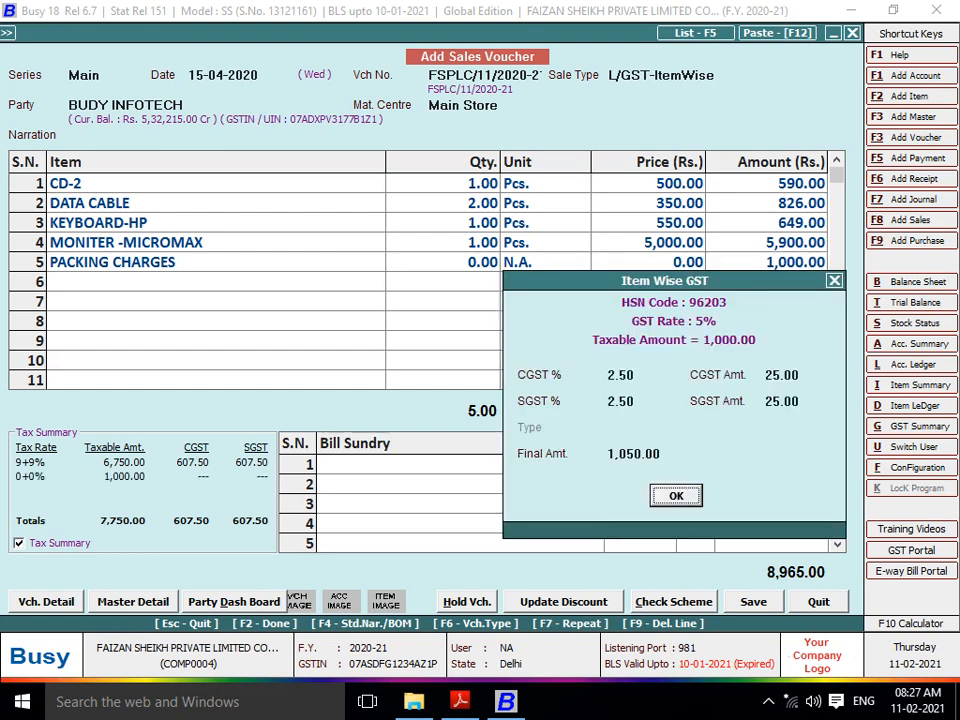
key("Return")
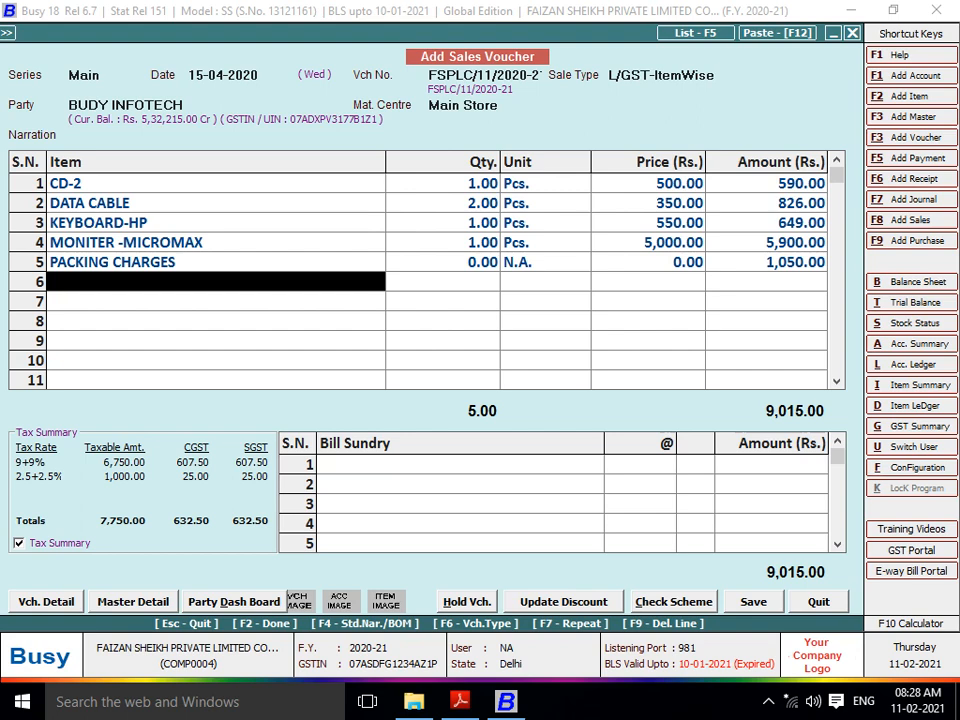
- Save the sales voucher without bill sundries and preview its invoice in the STANDARD format, accepting the default format configuration
key("Return")
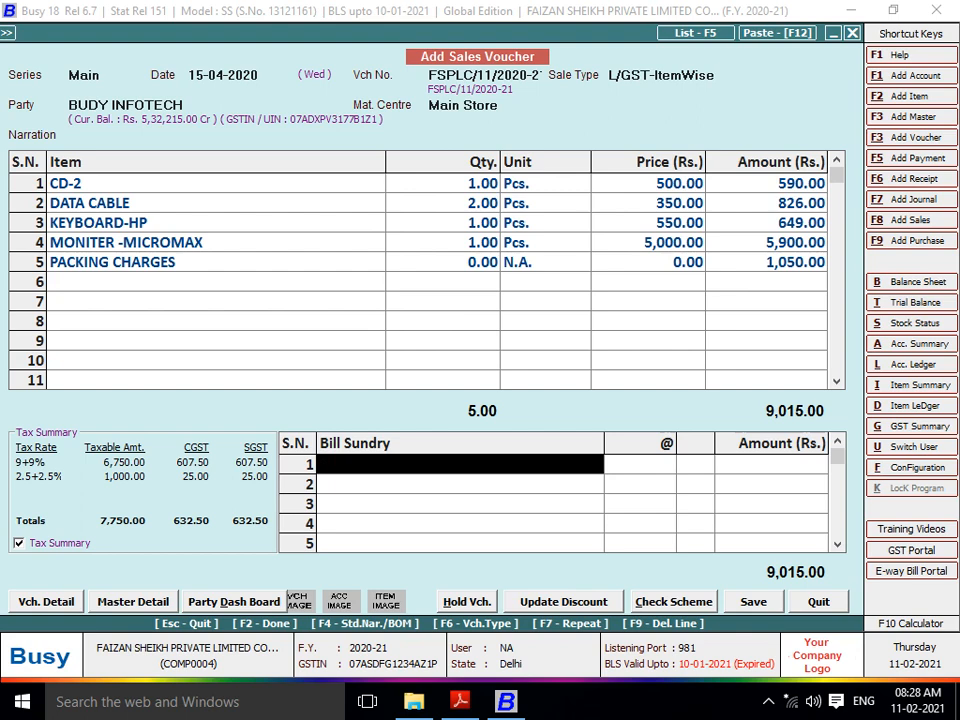
key("F2")
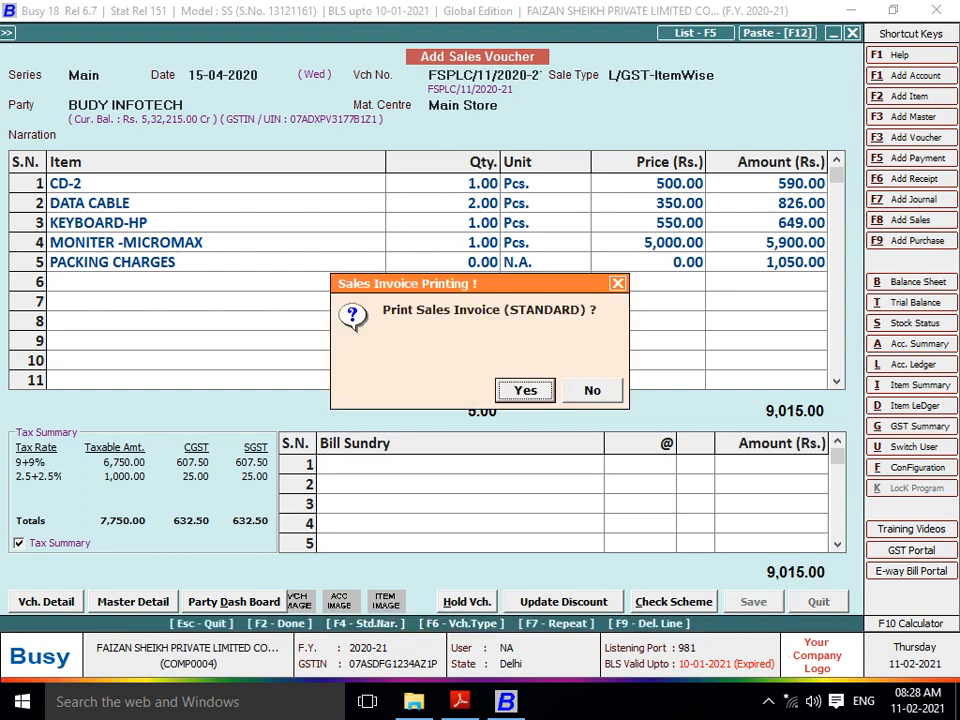
key("Return")
key("Return")
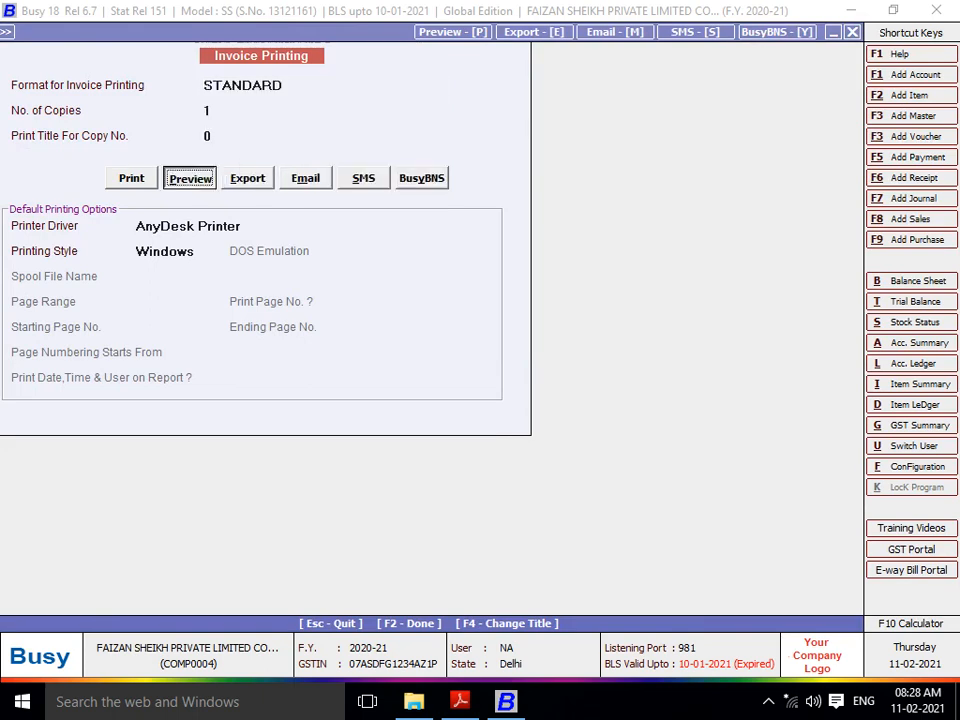
key("Return")
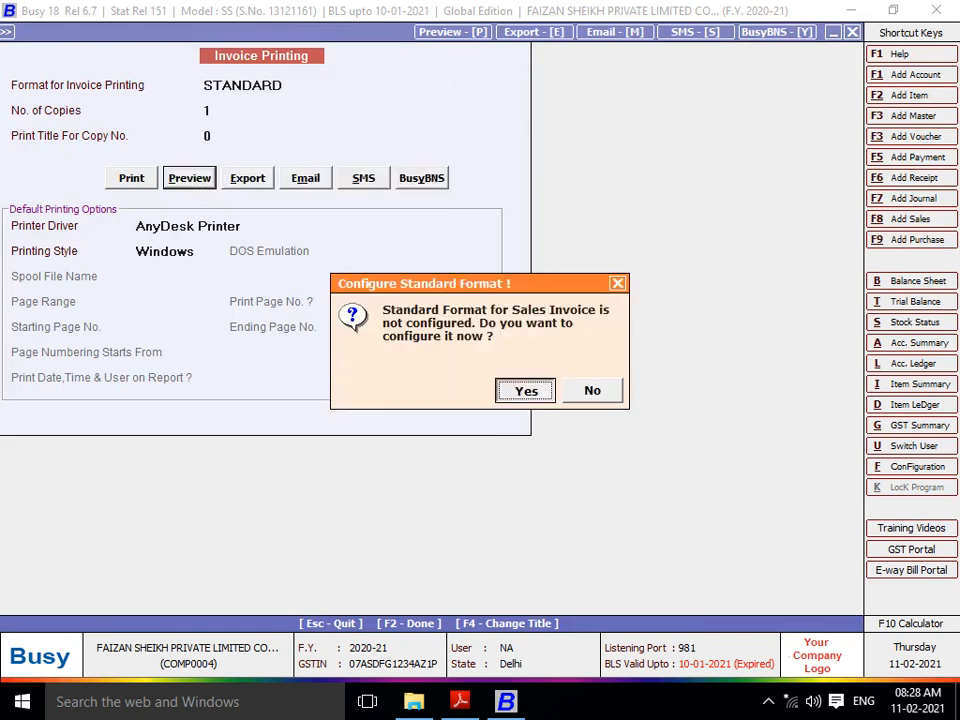
key("Return")
key("F2")
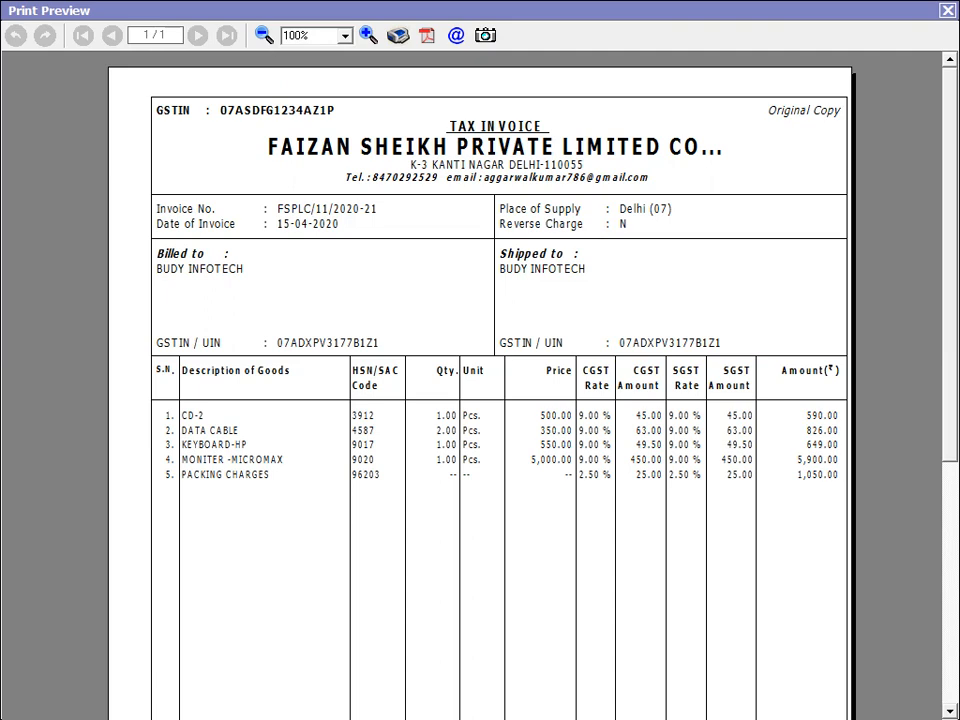
- Examine the printed invoice's item-wise tax columns, grand total and tax rate summary, then close the preview
scroll(480, 380, "down", 5)
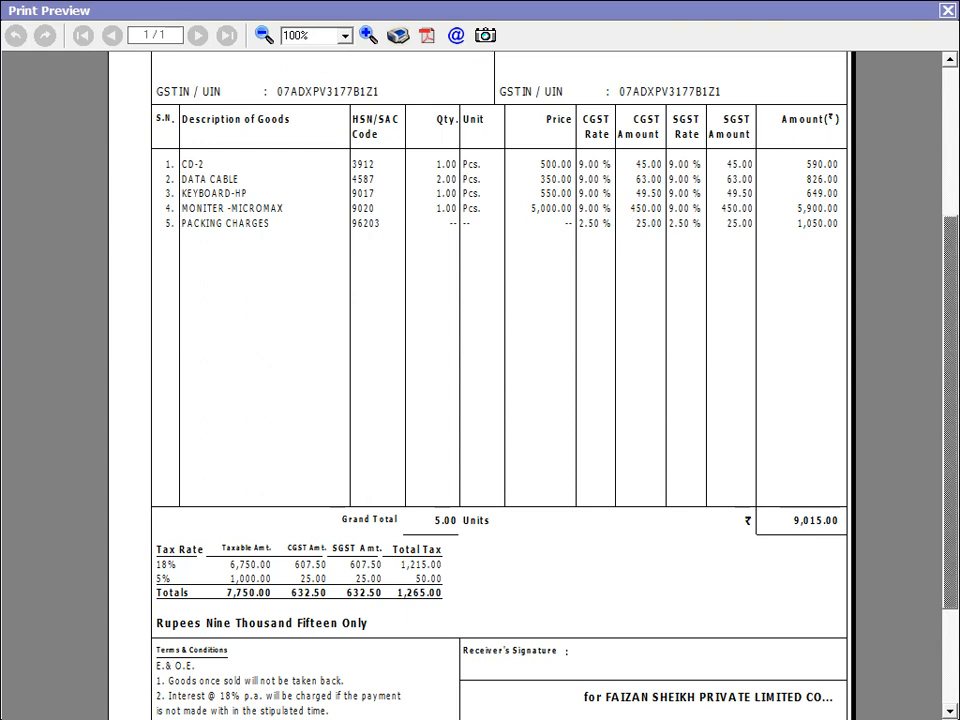
scroll(480, 380, "down", 3)
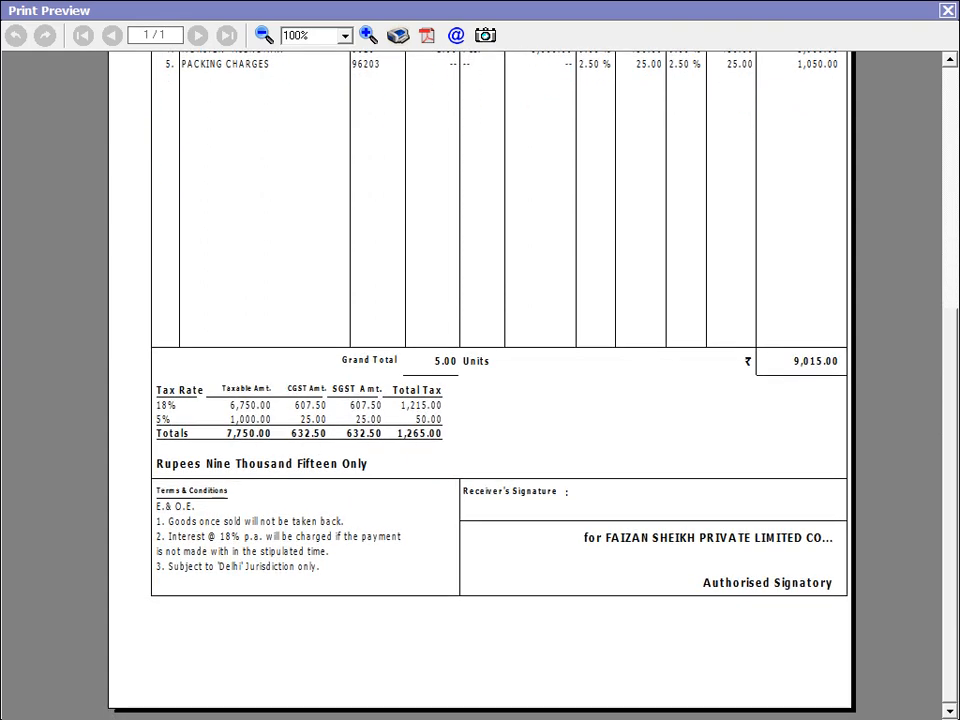
scroll(480, 380, "up", 2)
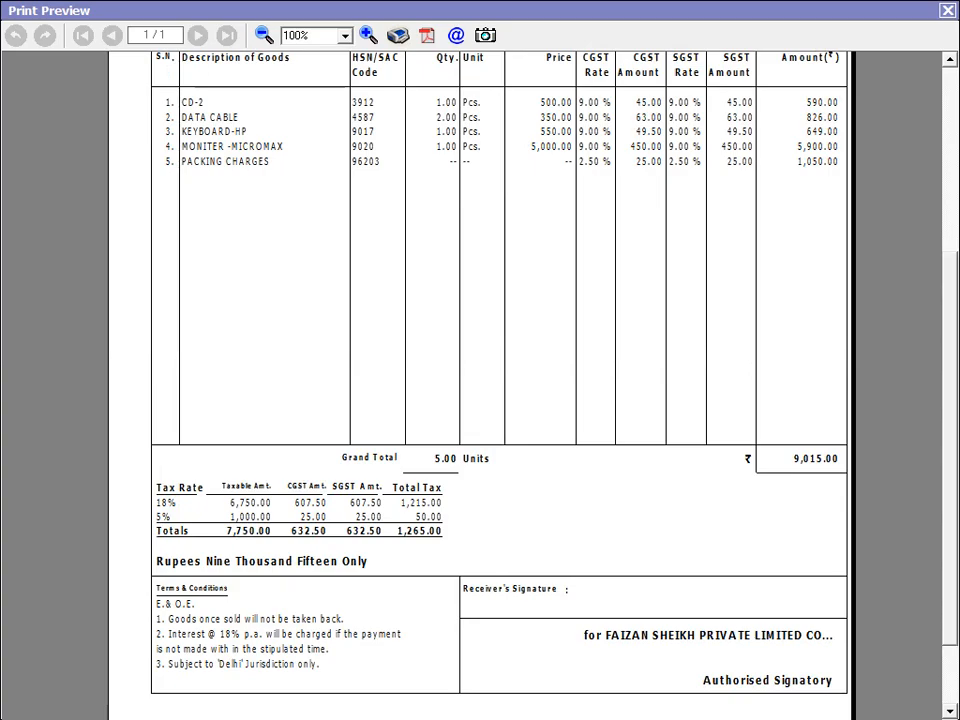
key("Escape")
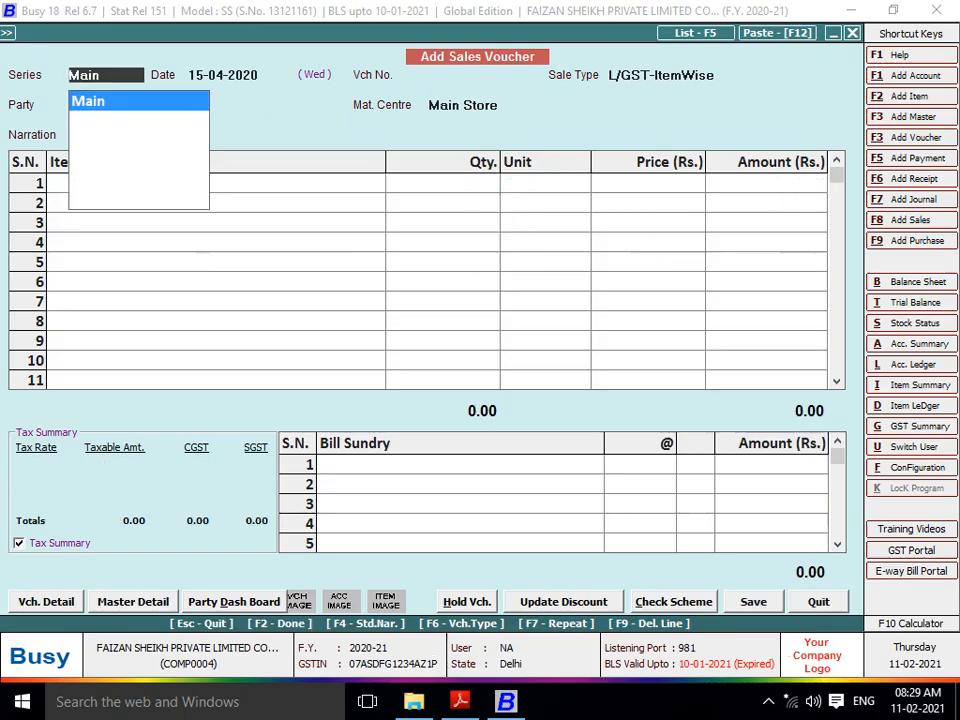
- Leave the new blank sales voucher without entering or saving anything
key("Return")
key("Return")
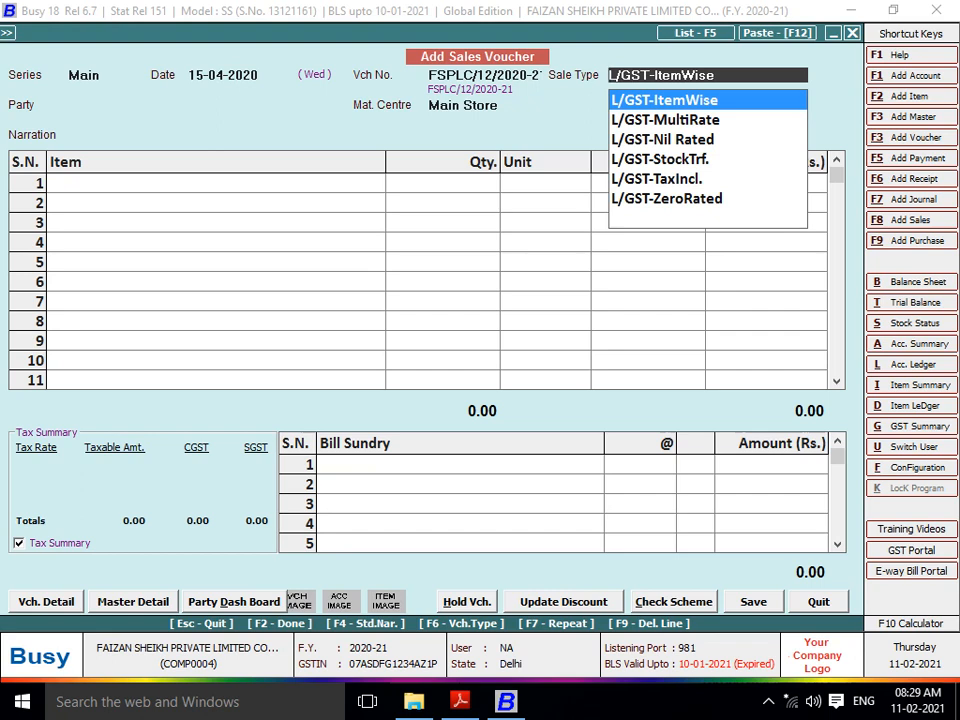
key("Escape")
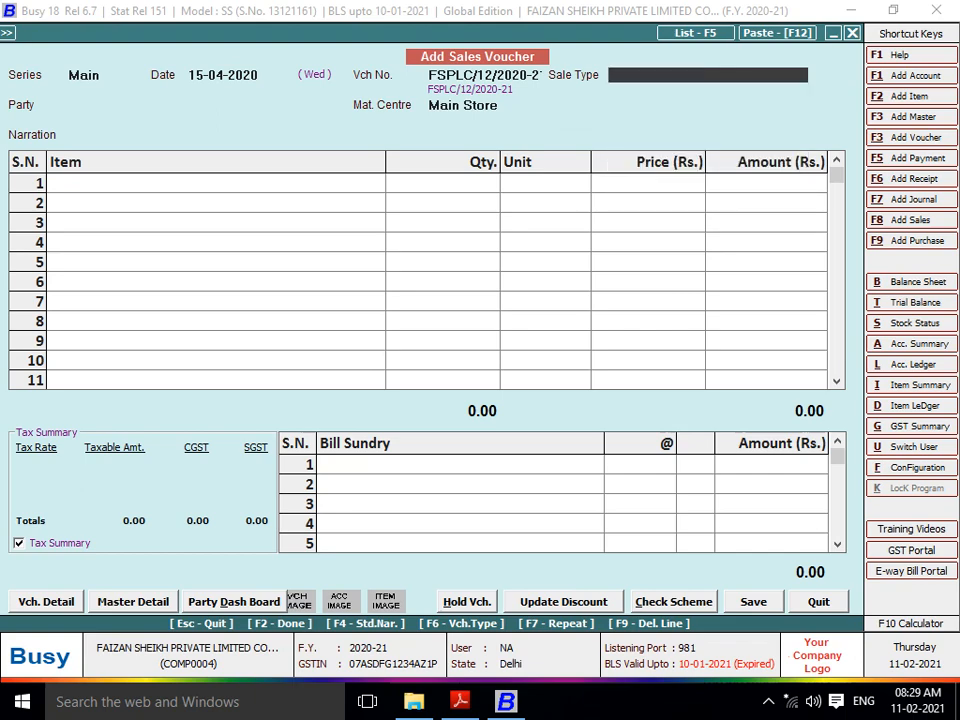
key("Escape")
key("Return")
key("Left")
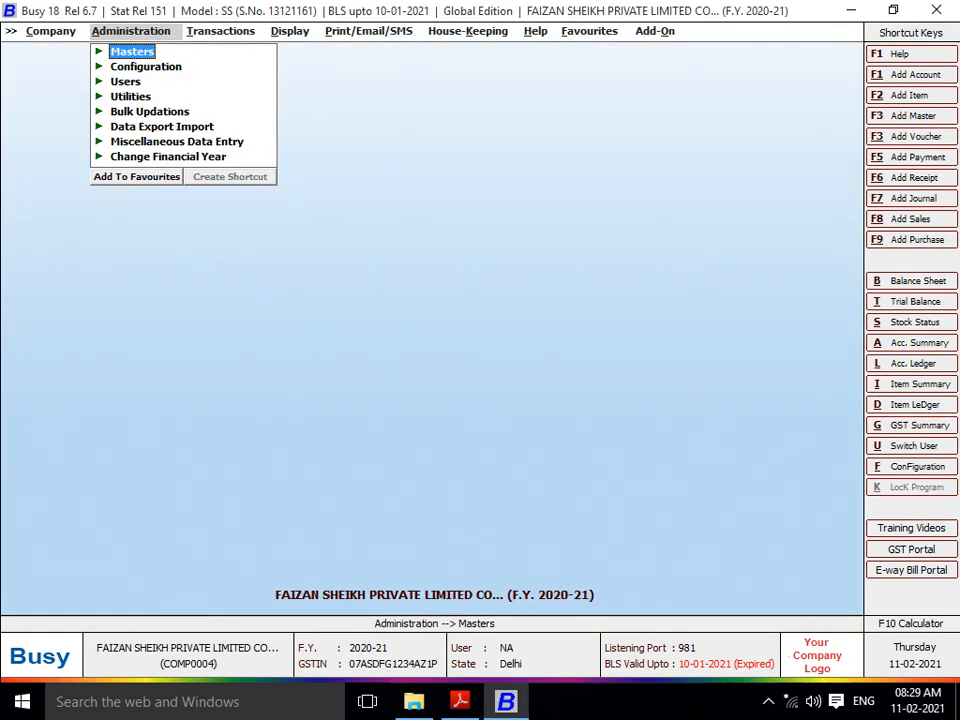
key("Down")
key("Return")
key("Return")
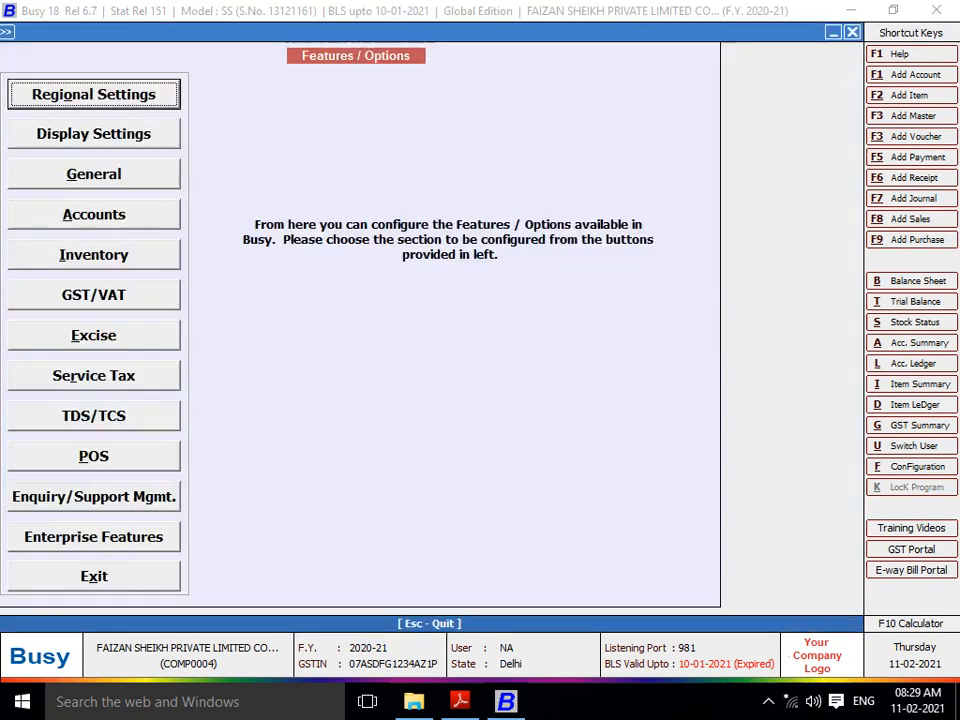
key("Down")
key("Escape")
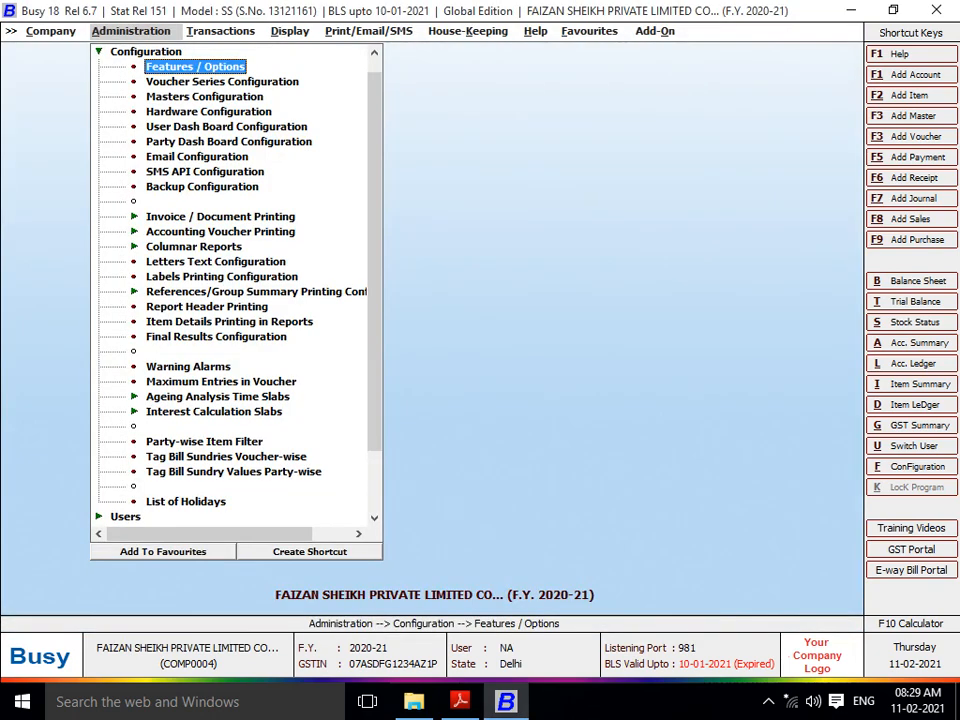
- Open the voucher configuration of the Main sales voucher series
key("Down")
key("Return")
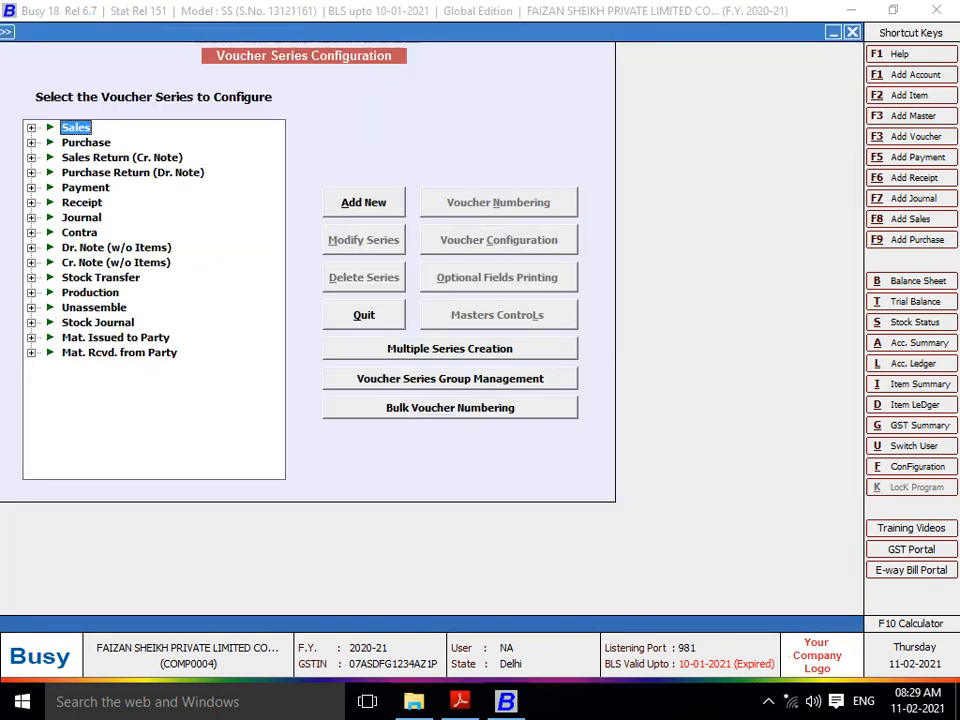
key("Escape")
key("Escape")
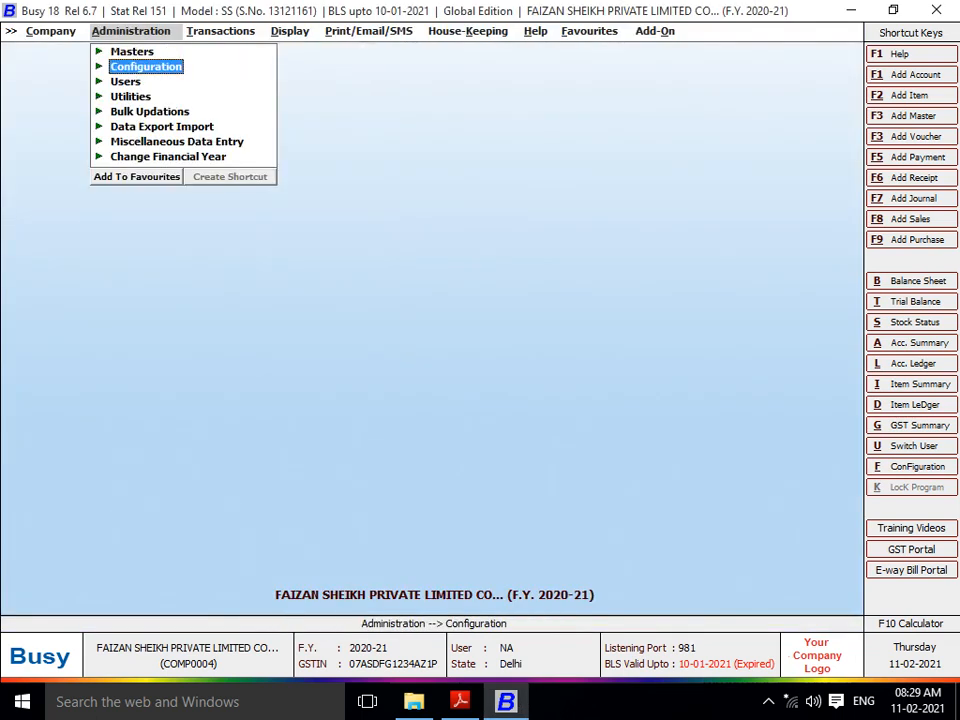
key("Return")
key("Down")
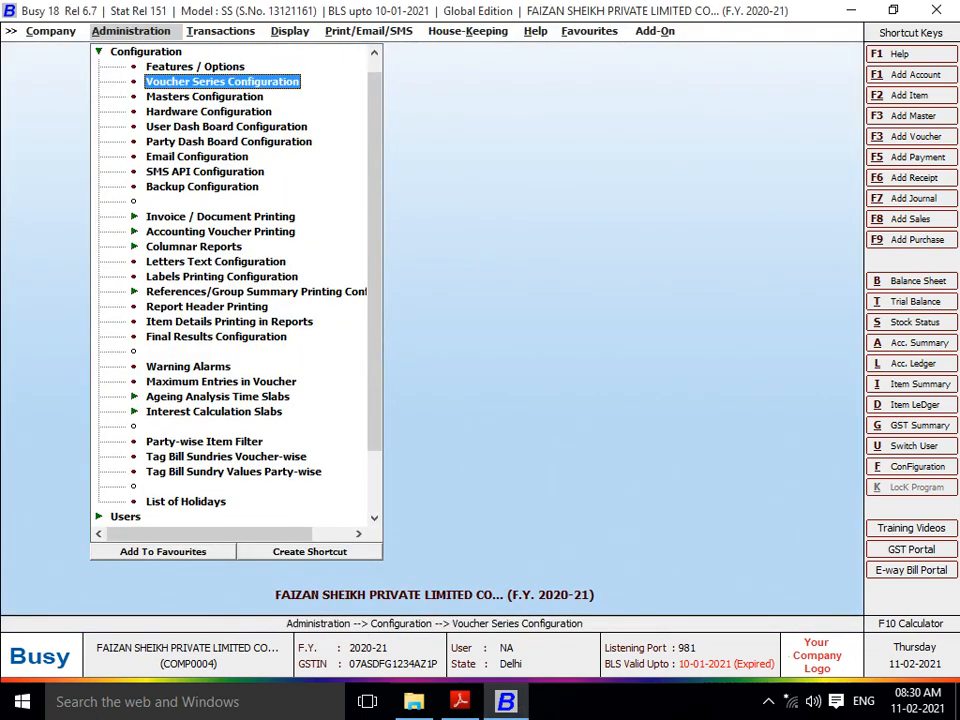
key("Return")
key("Return")
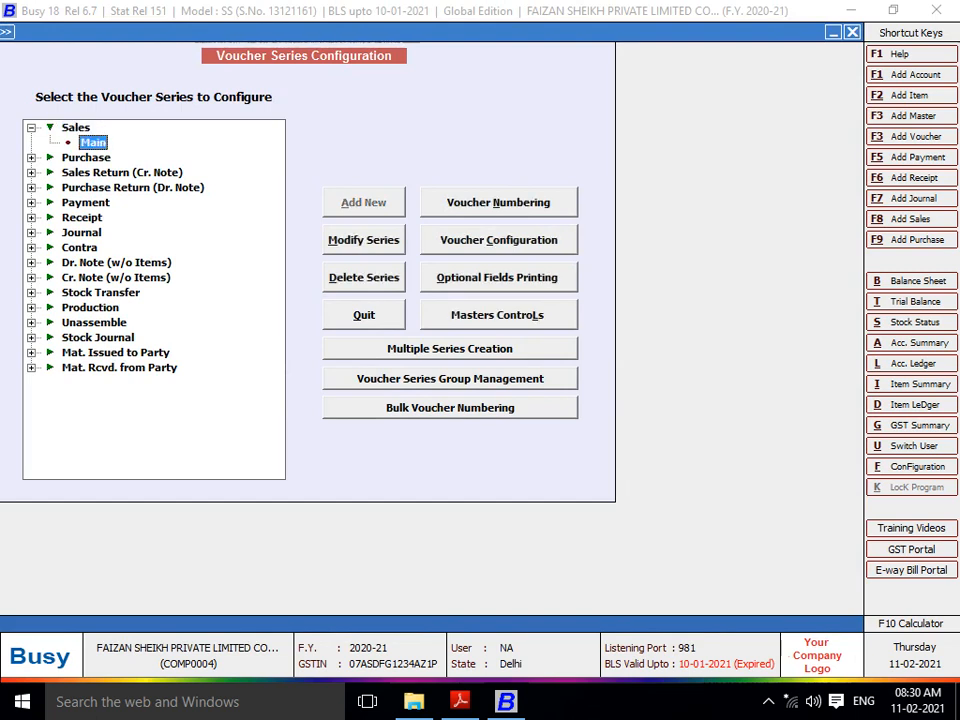
key("c")
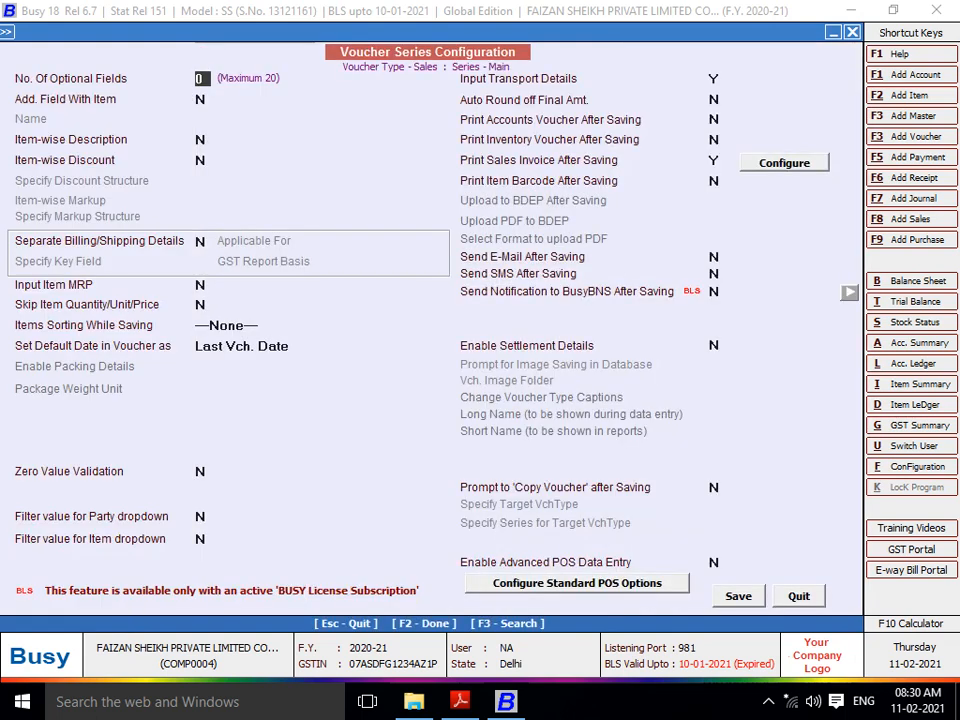
- Enable item-wise discount for the Main sales series with the structure Simple Discount, % of Price, and save the configuration
left_click(201, 160)
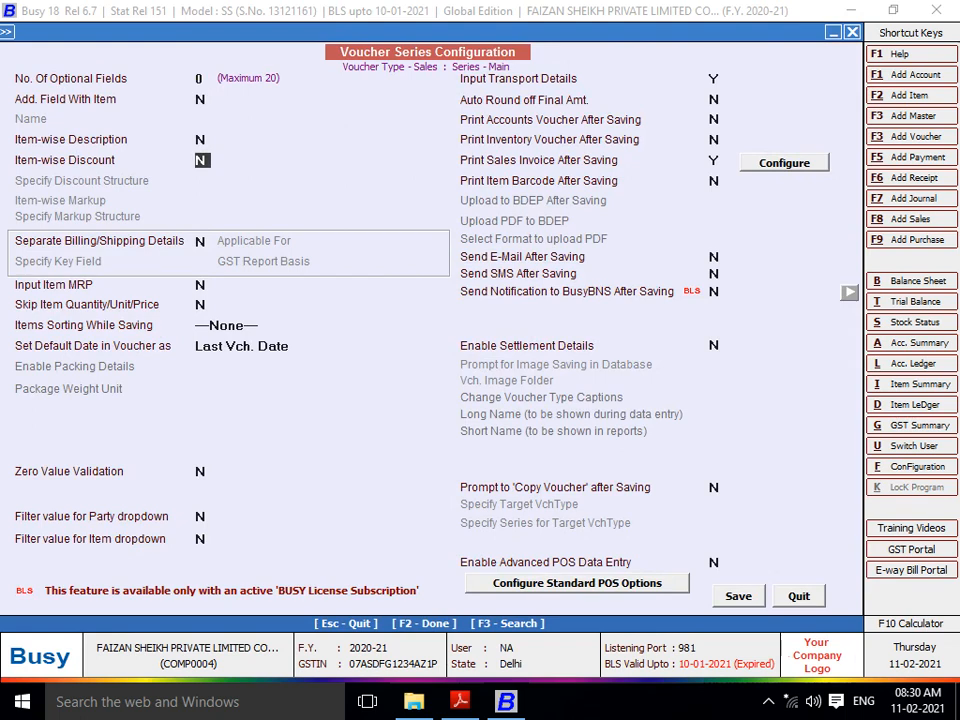
key("y")
key("Return")
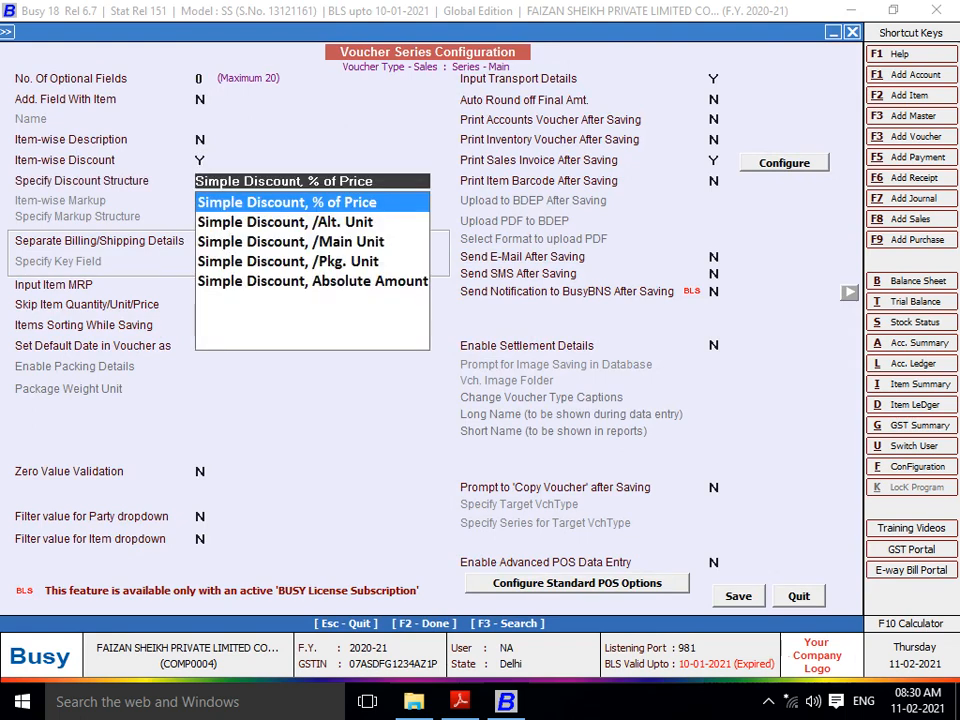
key("Return")
key("Return")
key("Return")
key("Return")
key("Return")
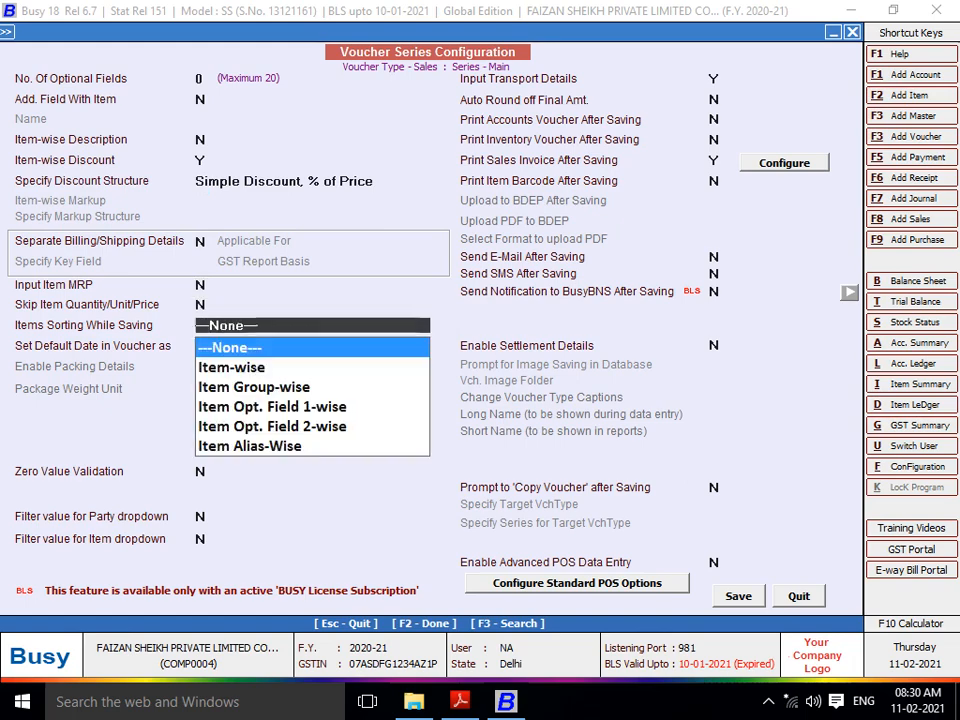
key("F2")
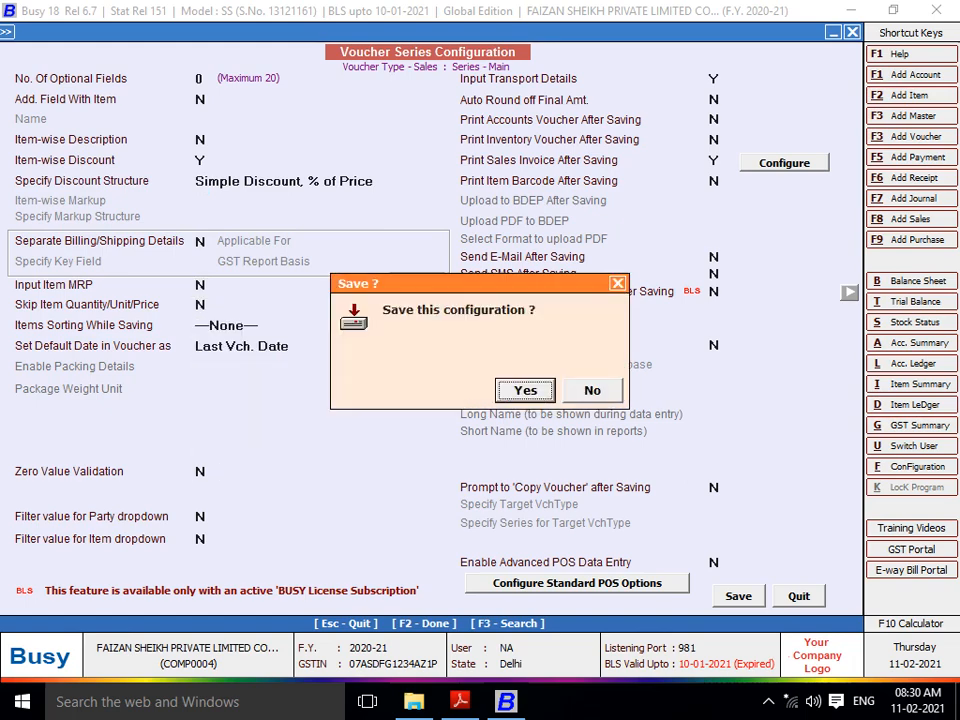
key("Return")
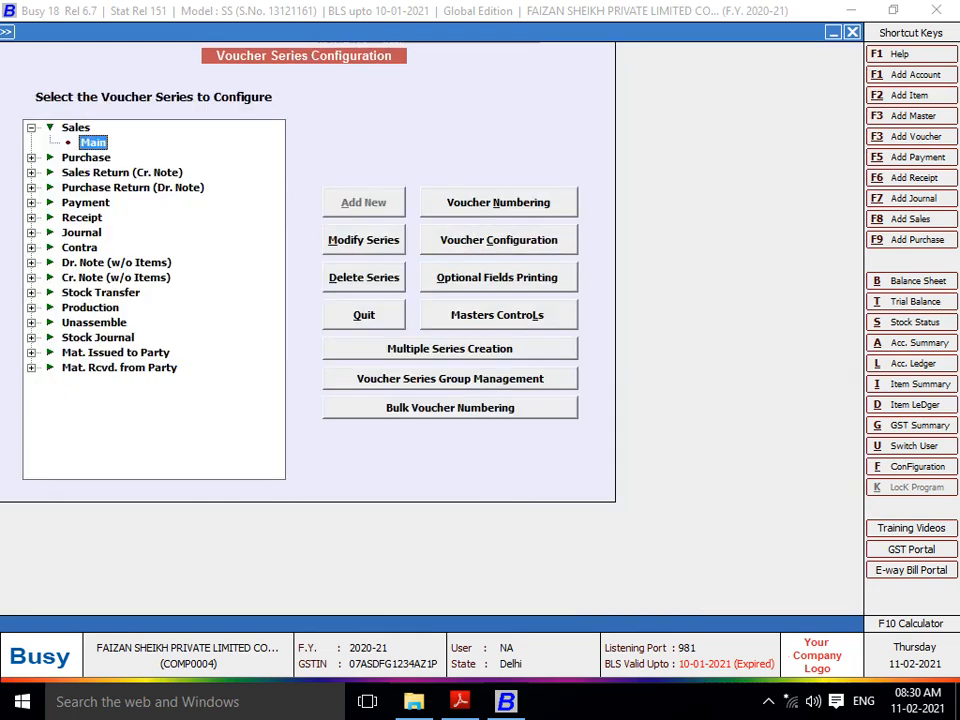
- Leave the series configuration and start a Main sales voucher dated 15-04-2020 with sale type L/GST-ItemWise for party BUDY INFOTECH
key("Escape")
key("Escape")
key("Right")
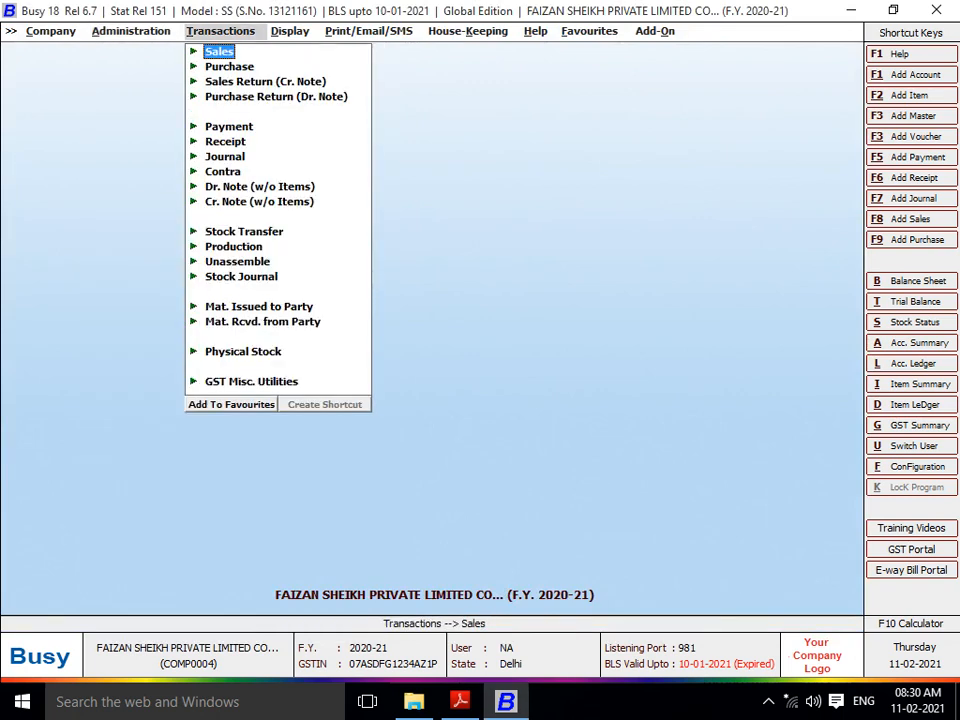
key("Return")
key("Return")
key("Return")
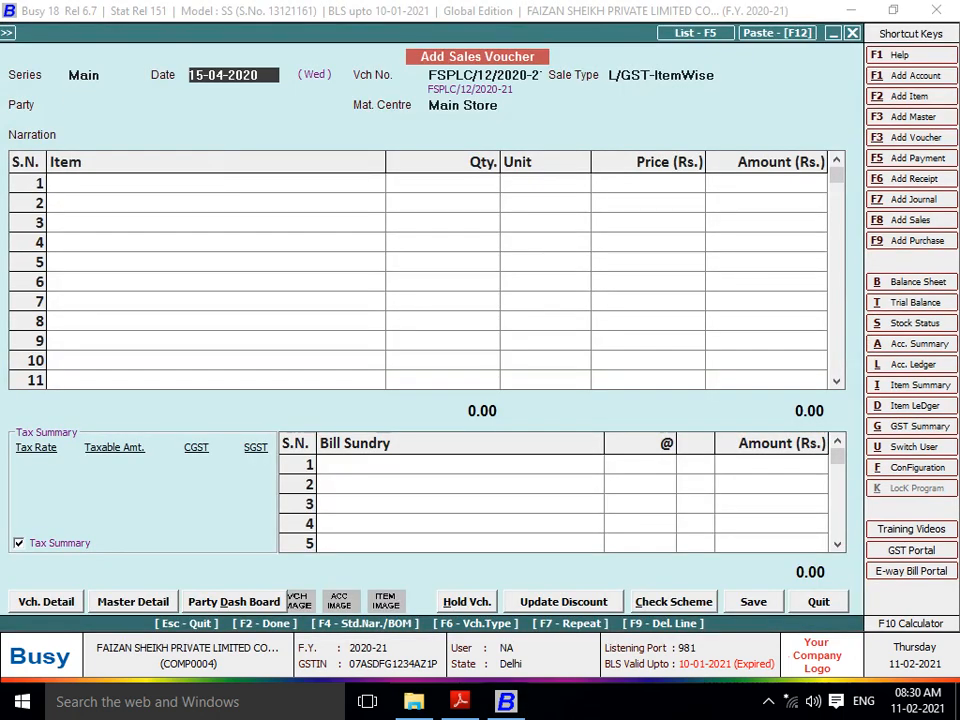
key("Return")
key("Return")
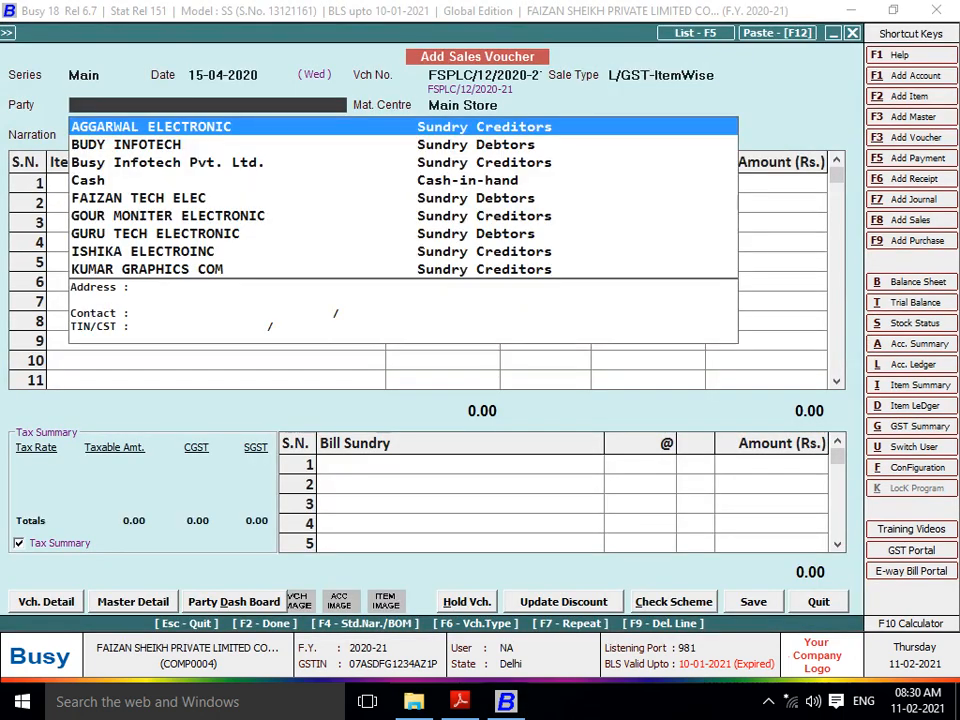
key("Down")
key("Return")
key("Return")
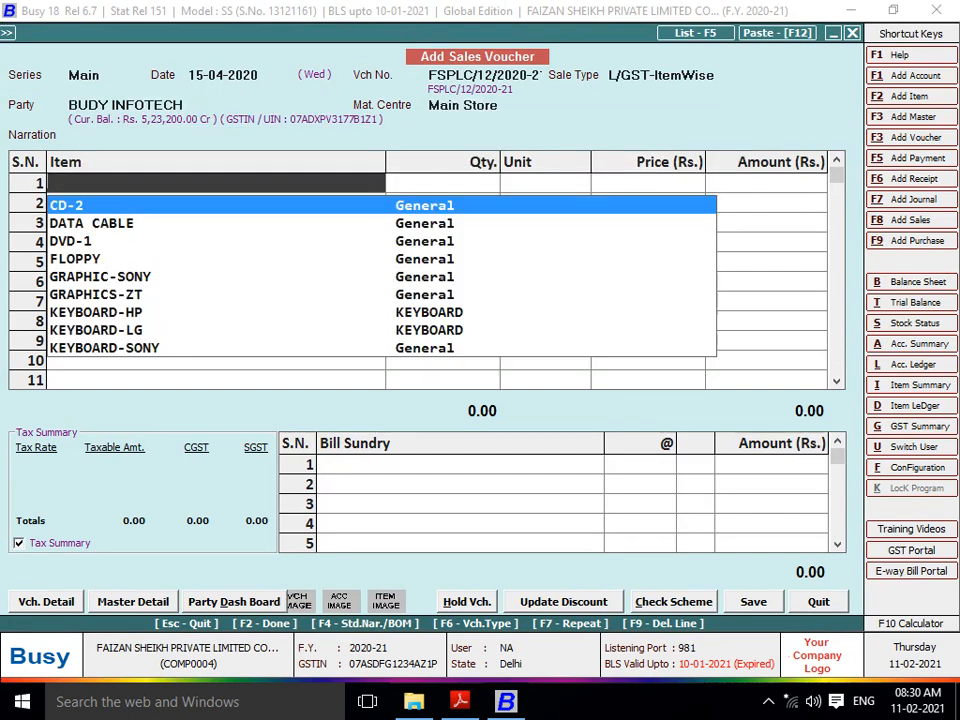
- Add 1 piece of CD-2 to the voucher with a 2% discount and accept its item-wise GST
key("Return")
type("1")
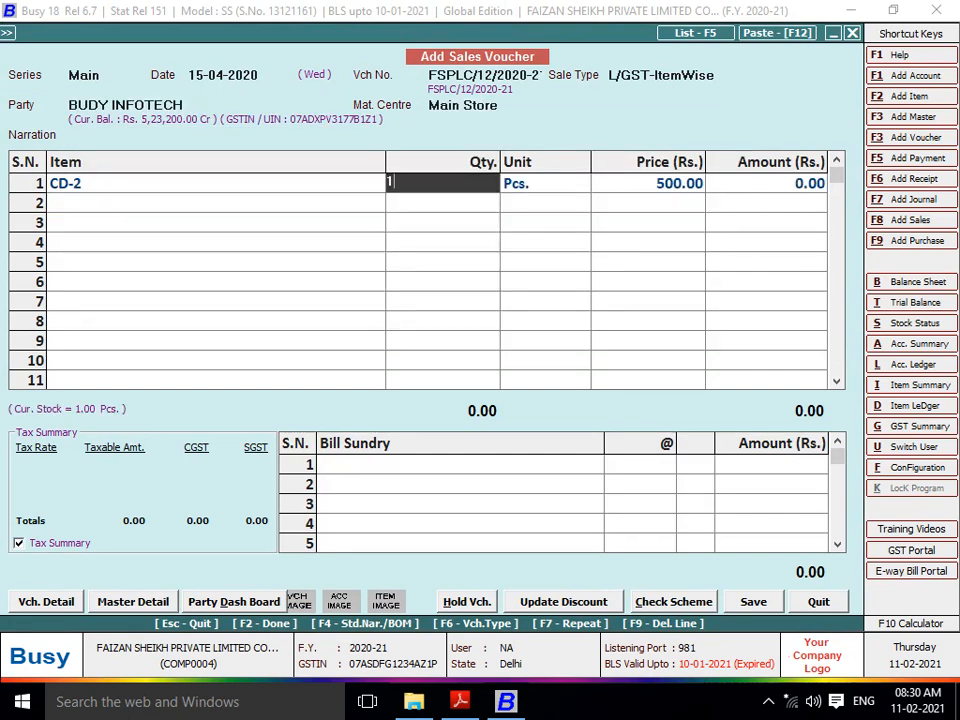
key("Return")
key("Return")
key("Return")
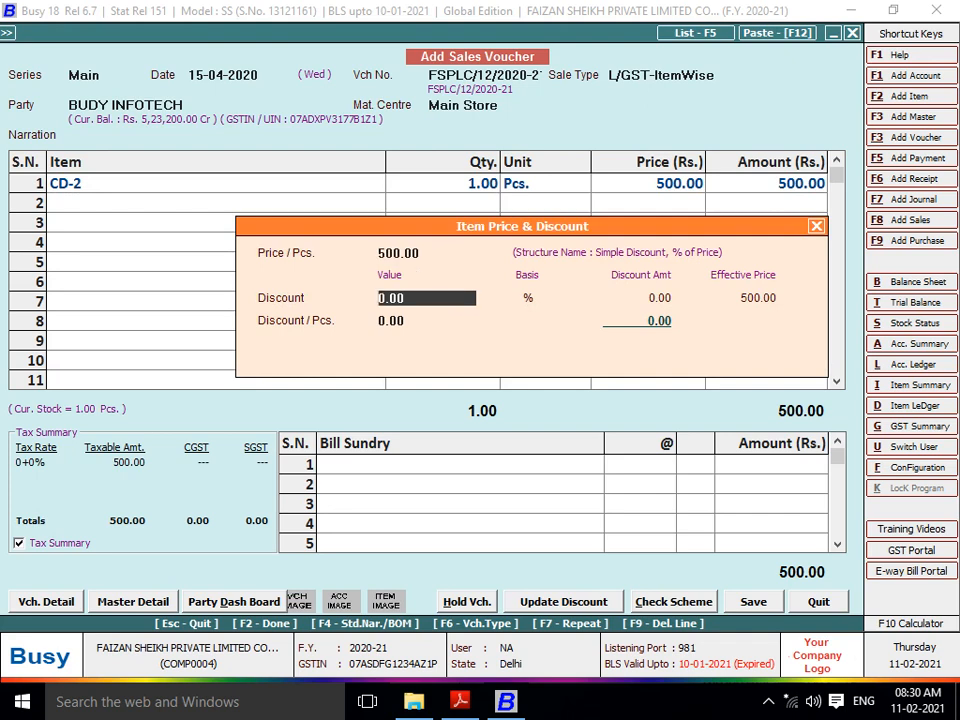
type("2")
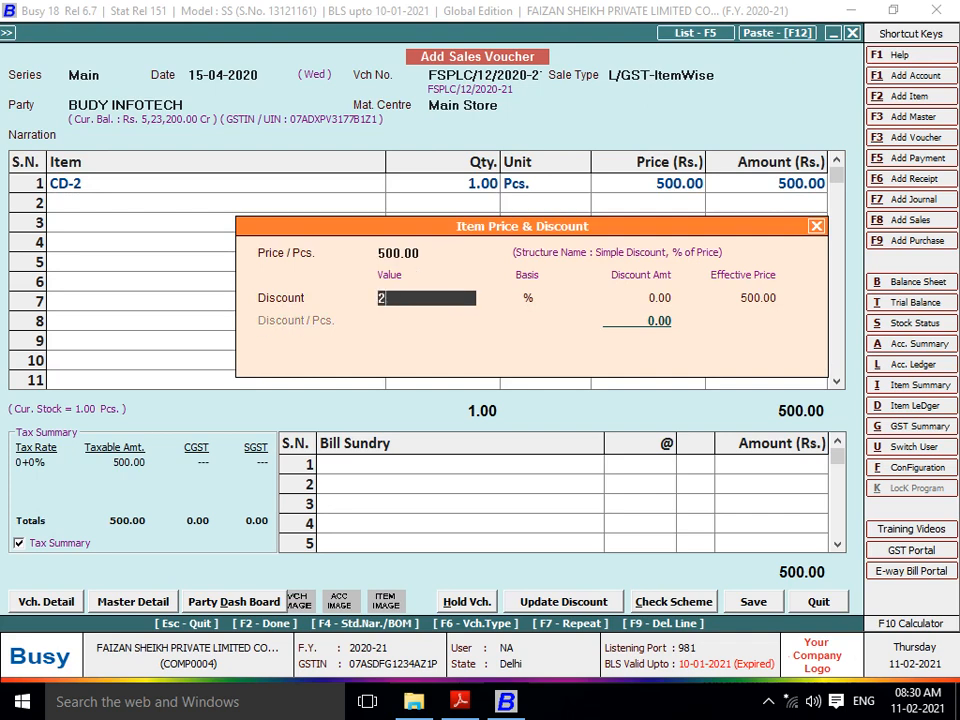
key("Return")
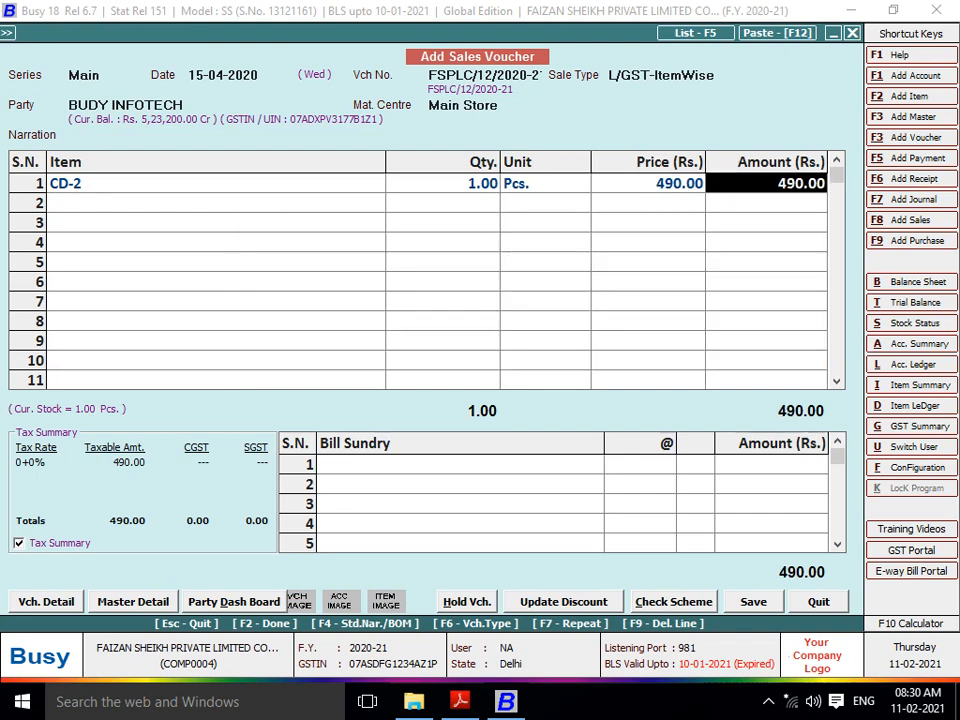
key("Return")
key("Return")
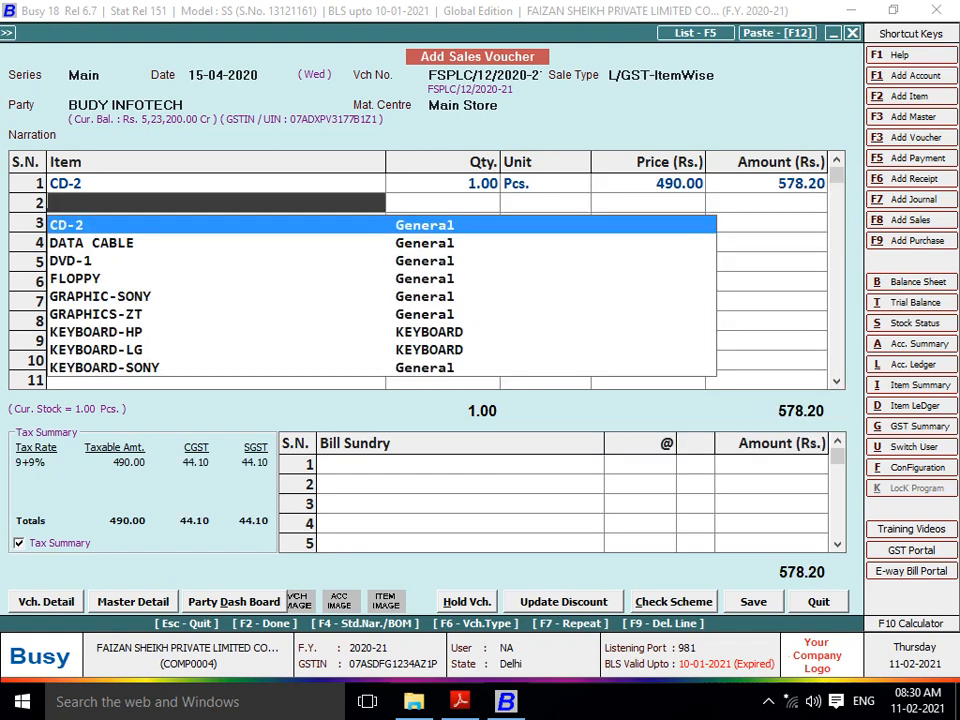
- Add 1 piece of DVD-1 as the second item with a 1% discount and accept its item-wise GST
key("Down")
key("Down")
key("Return")
type("1")
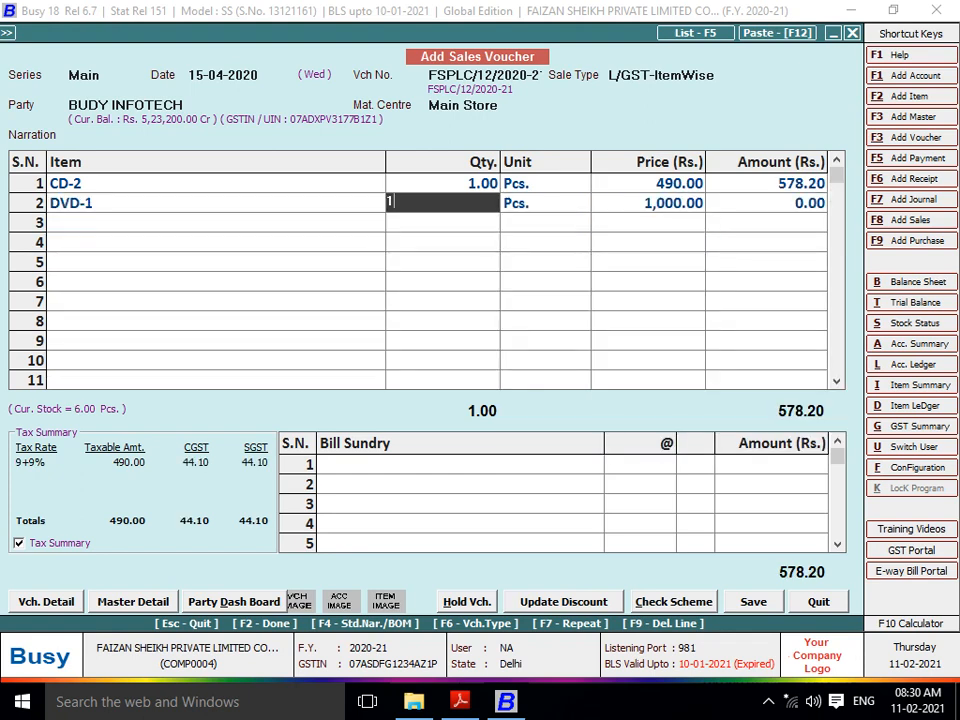
key("Return")
type("1")
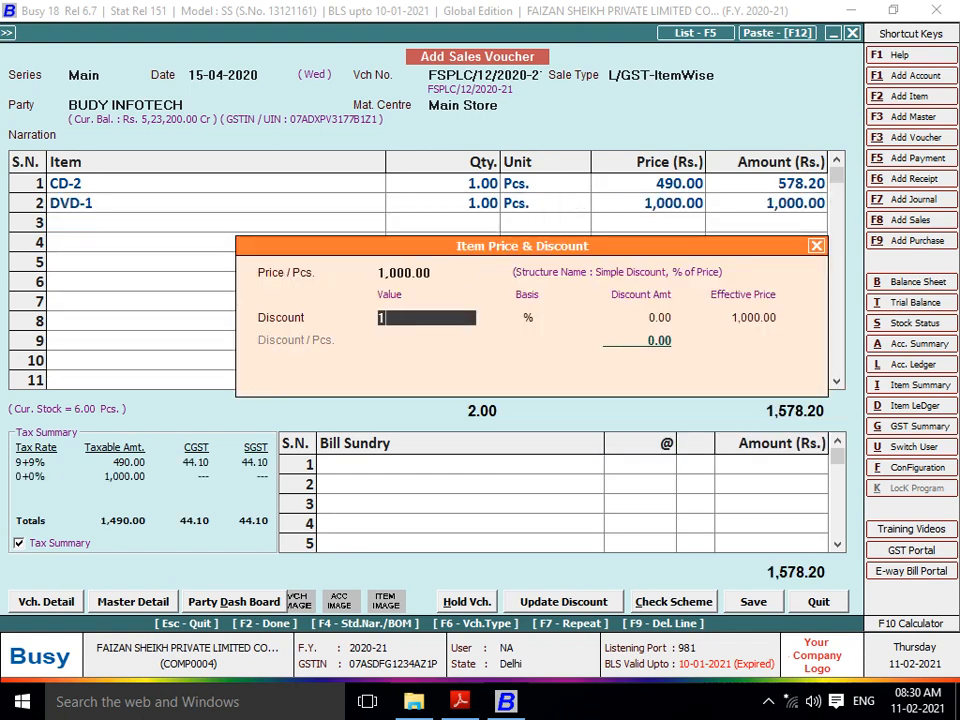
key("Return")
key("Return")
key("Return")
key("Down")
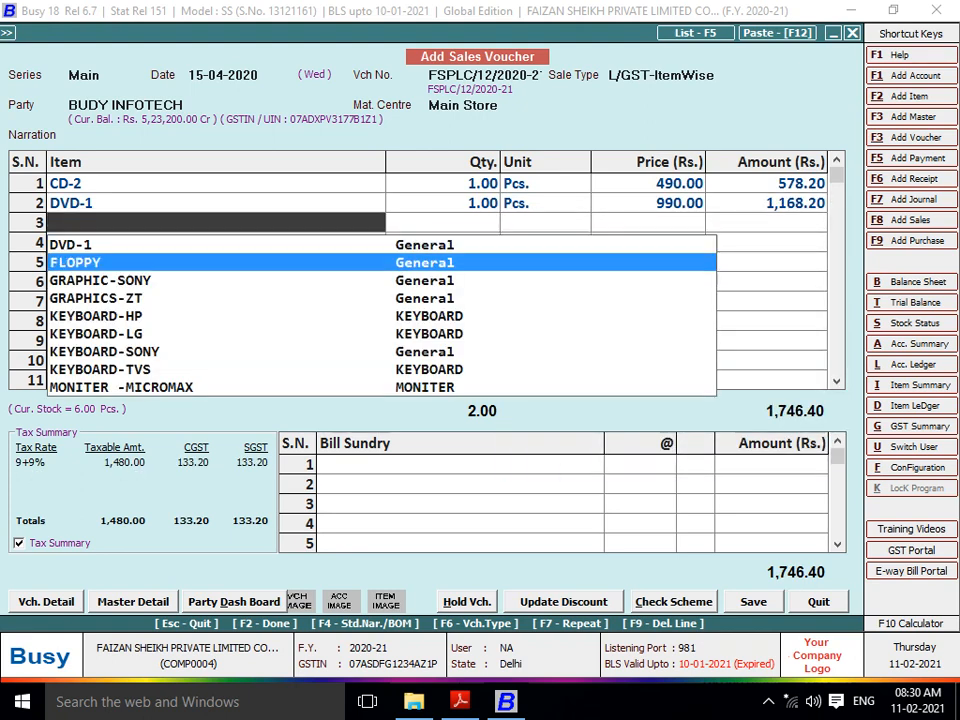
key("Down")
key("Return")
key("Left")
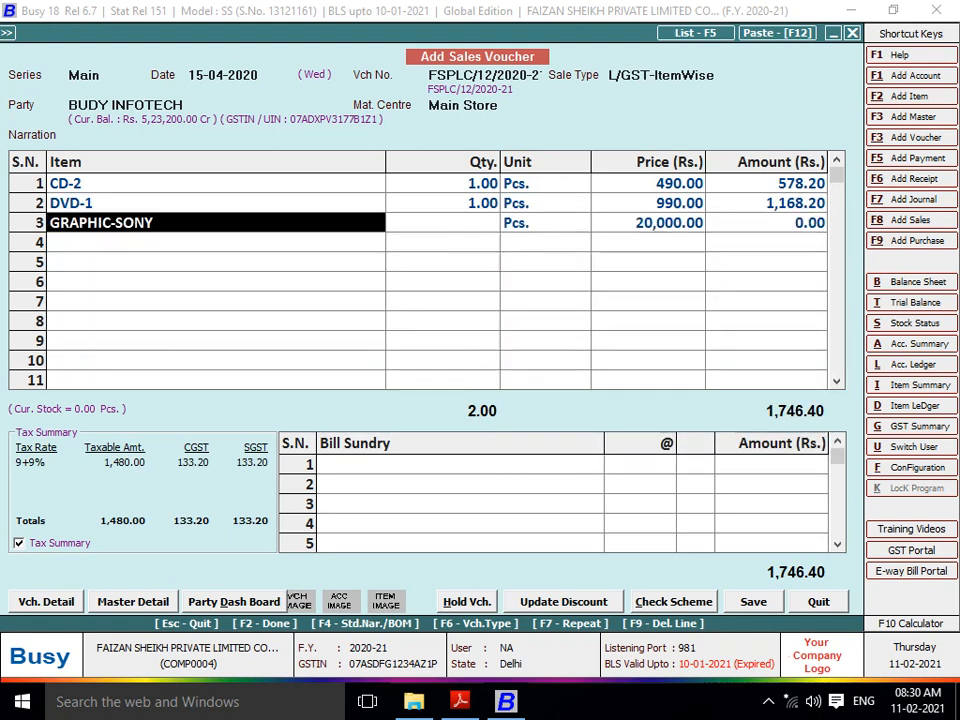
- Enter 1 piece of KEYBOARD-LG as the third item with a 5% discount and accept its item-wise GST
type("d")
key("Down")
key("Down")
key("Down")
key("Down")
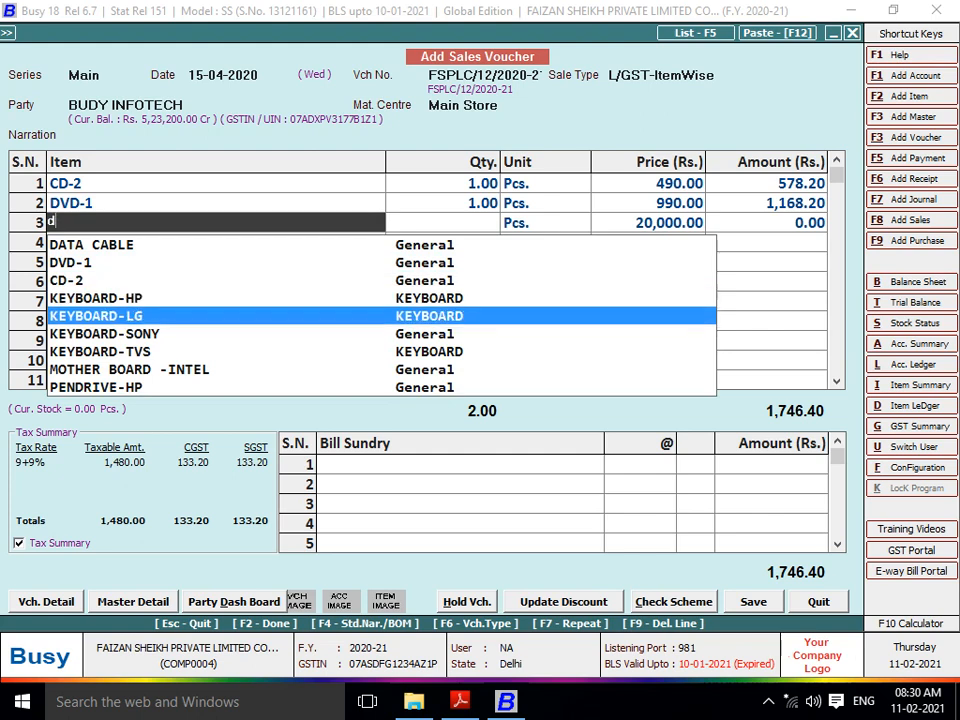
key("Return")
type("1")
key("Return")
key("Return")
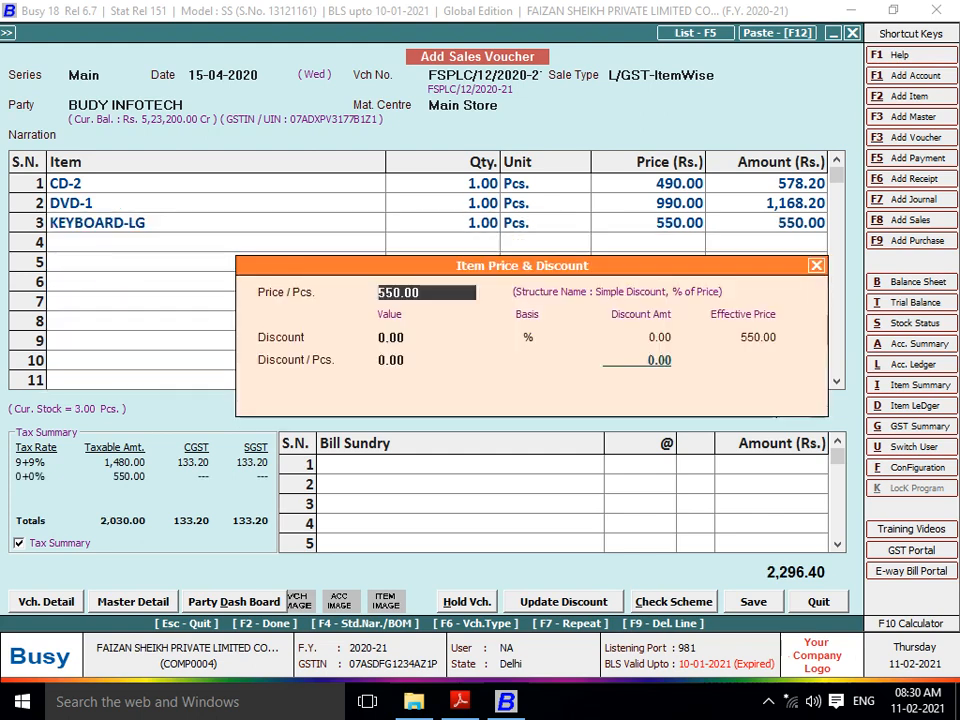
key("Return")
type("5")
key("Return")
key("Return")
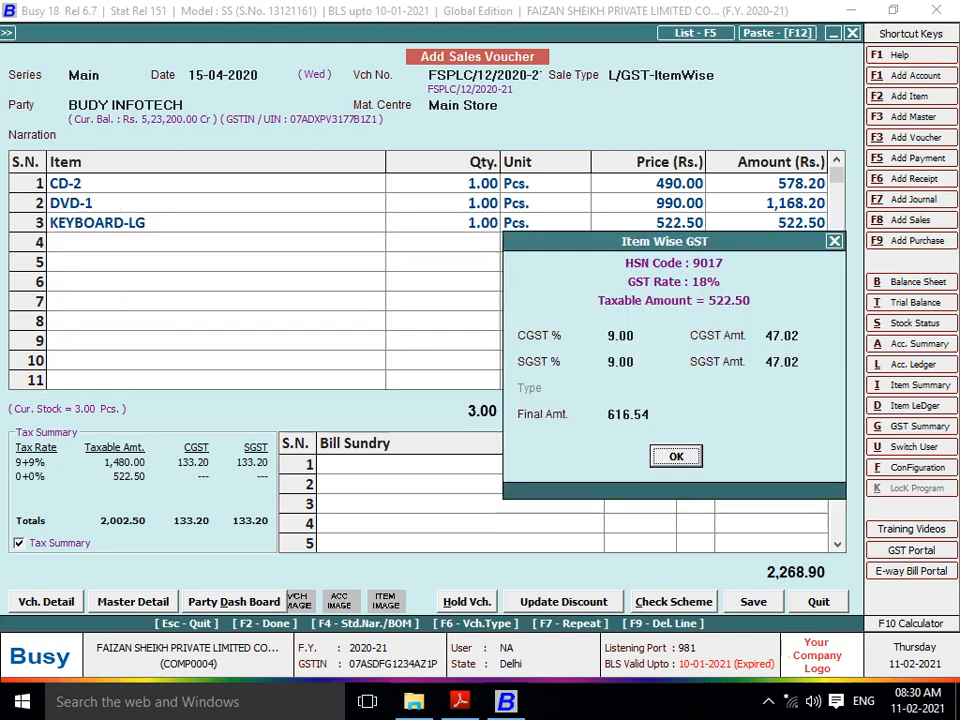
key("Return")
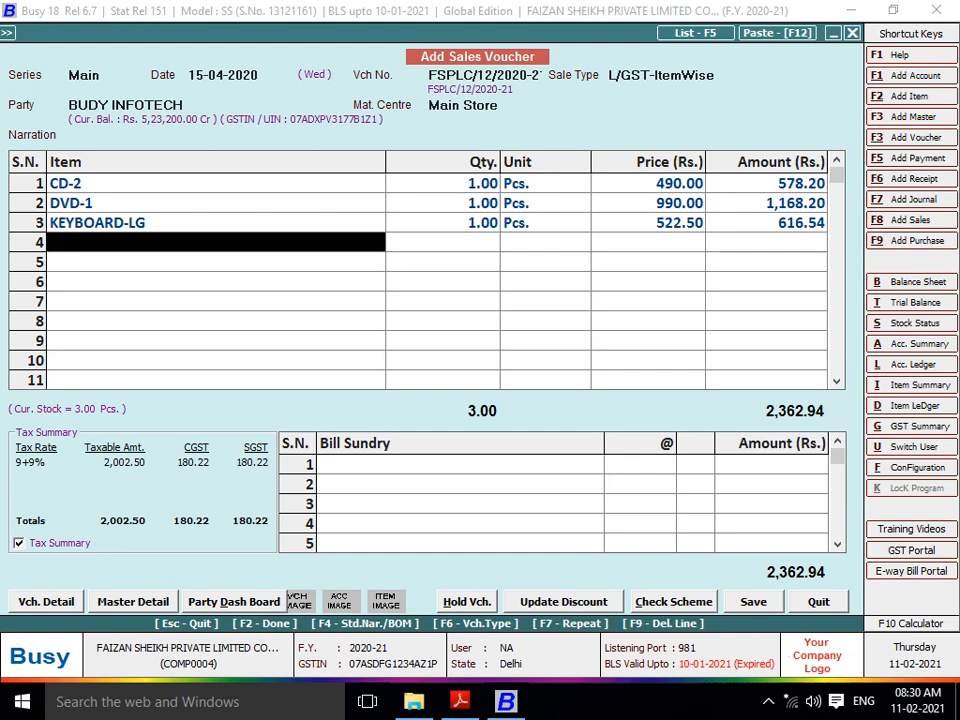
- Save the discounted sales voucher without bill sundries and preview its invoice in the STANDARD format
key("Down")
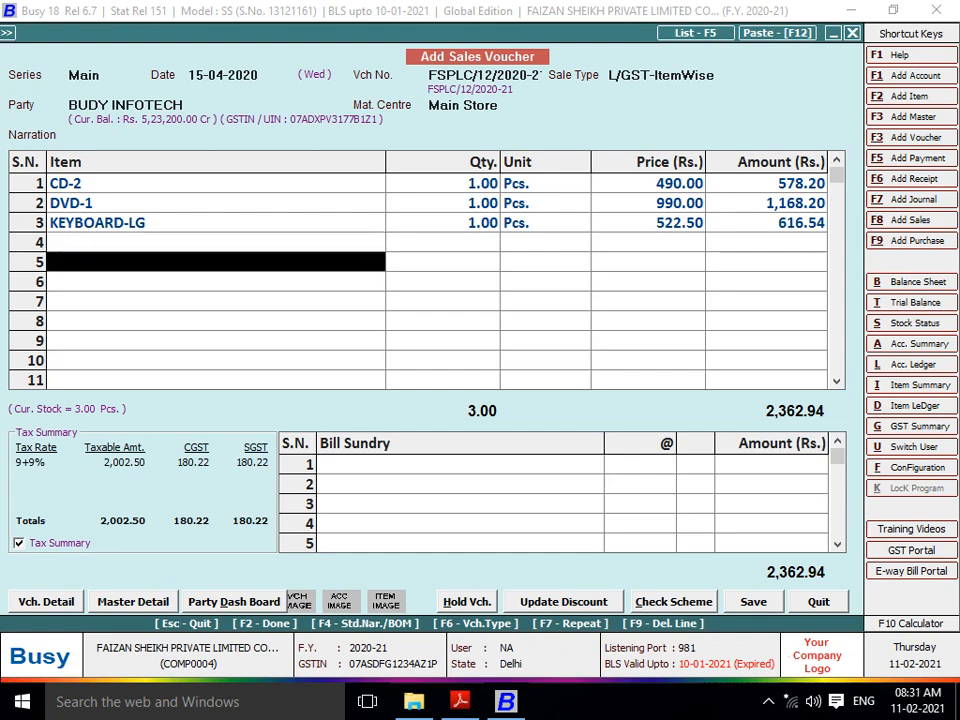
key("Up")
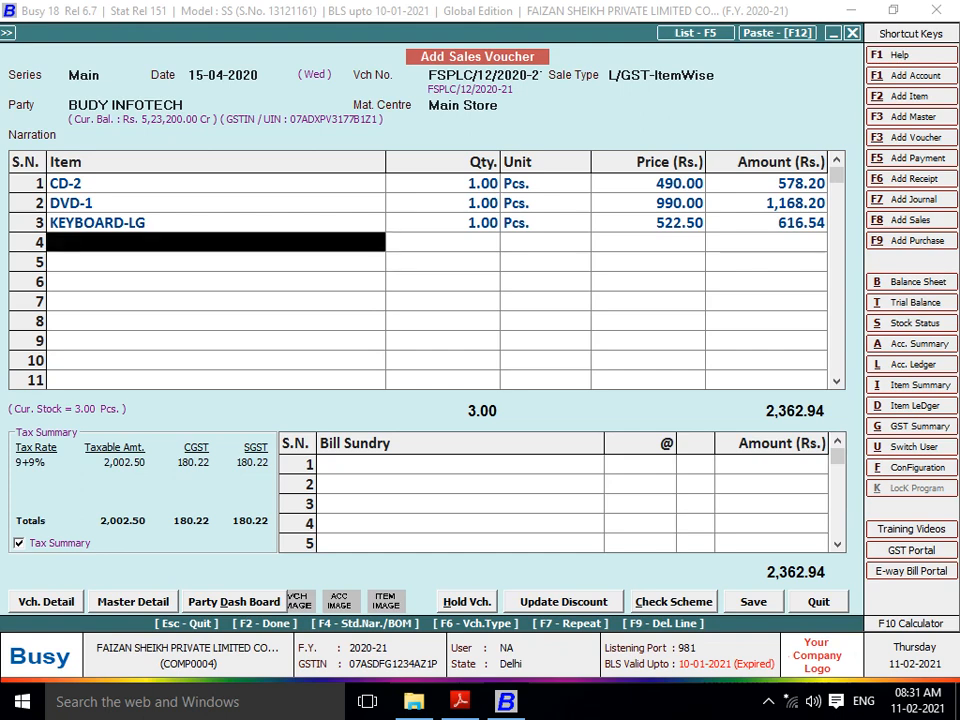
key("Return")
key("Return")
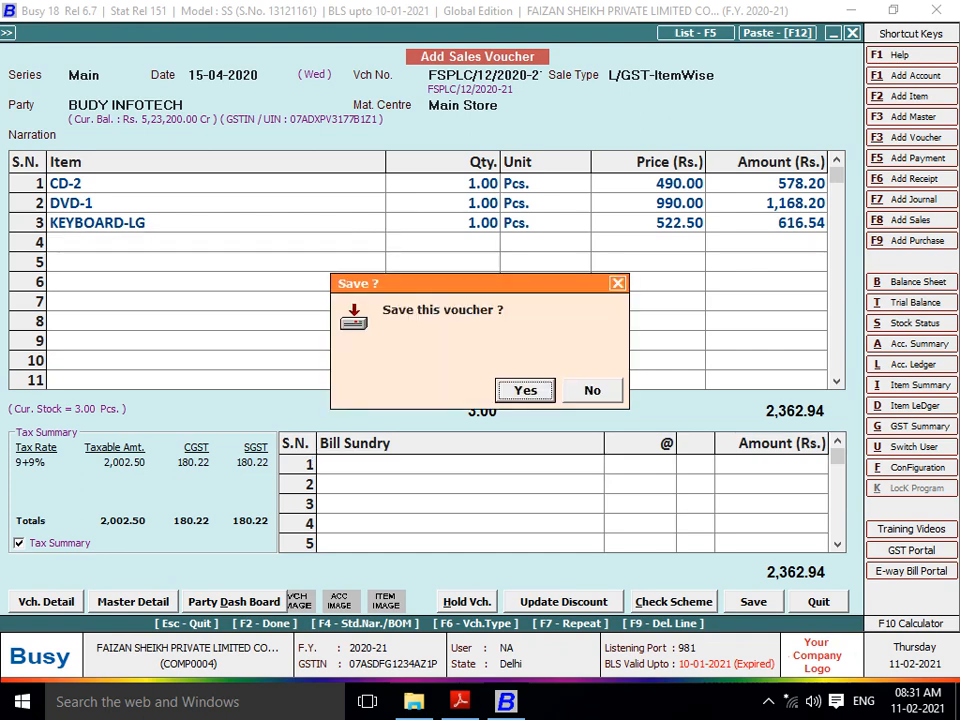
key("Return")
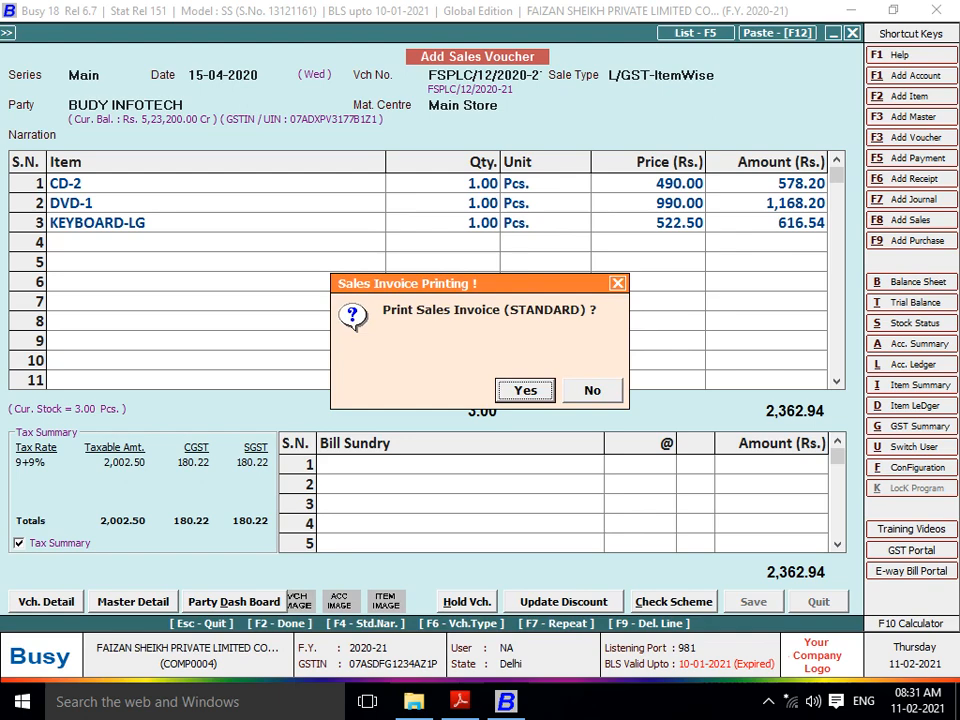
key("Return")
key("Return")
key("Return")
key("Return")
key("Right")
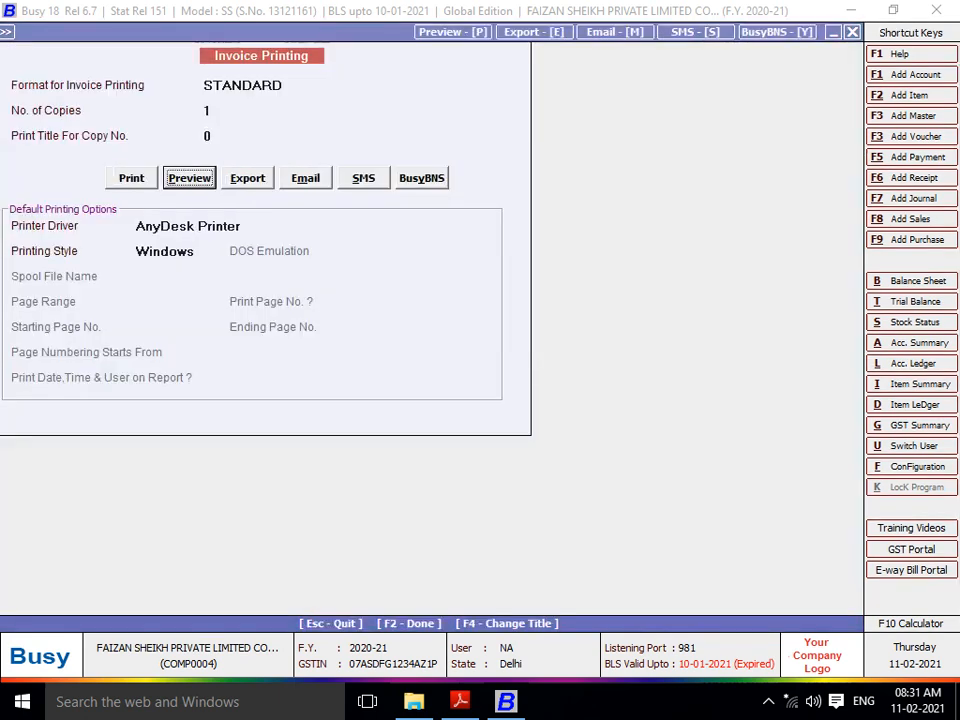
key("Return")
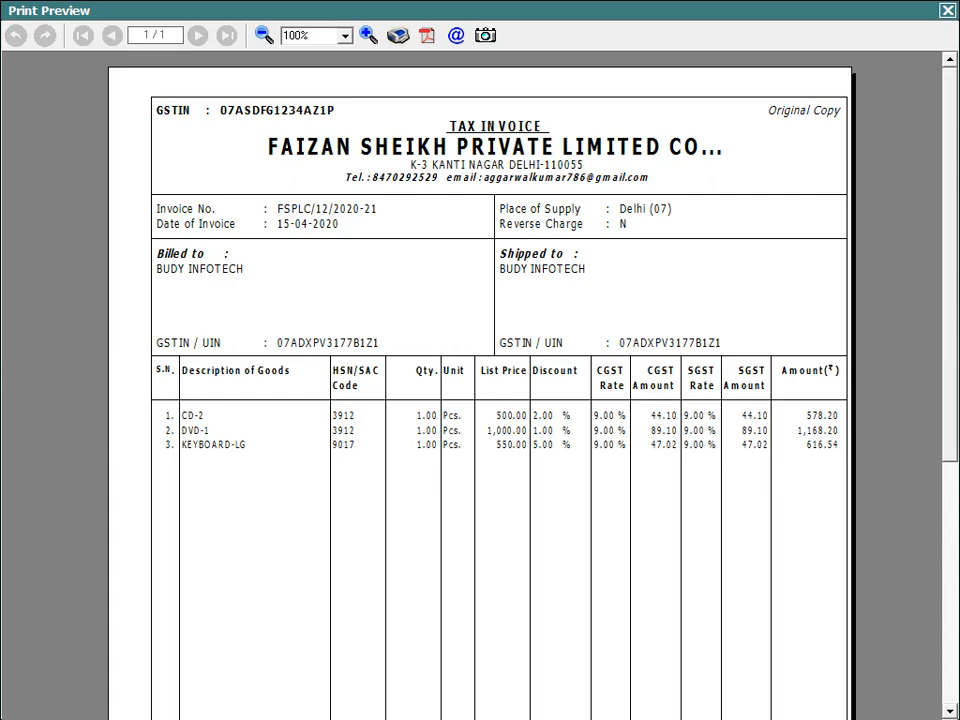
- Examine the invoice's list price and discount columns, grand total and tax rate summary, then close the preview
scroll(480, 380, "down", 5)
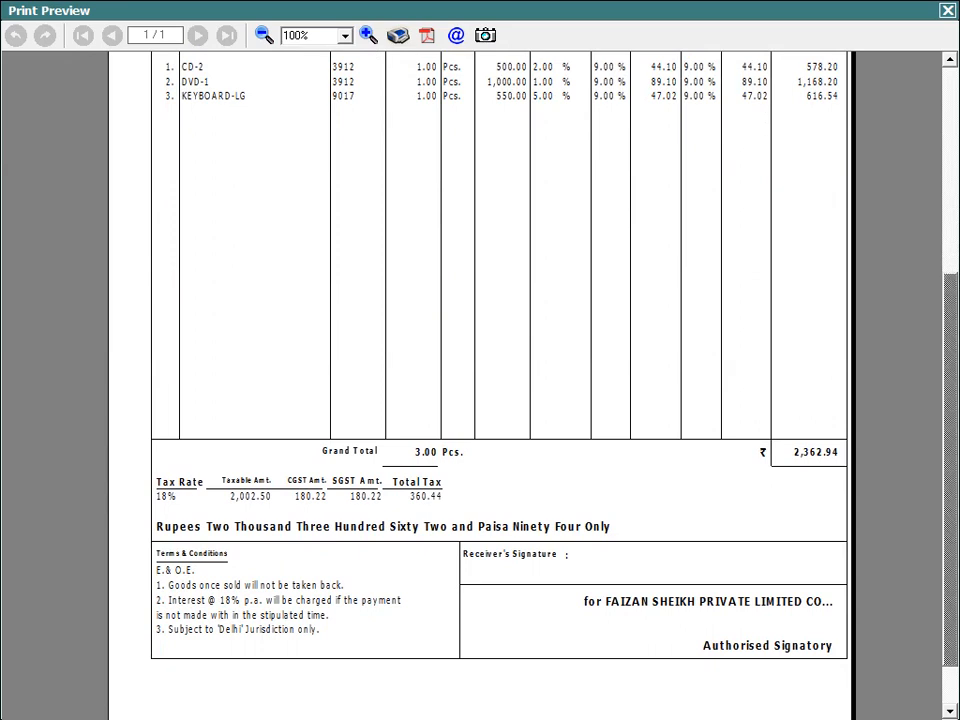
scroll(480, 380, "down", 2)
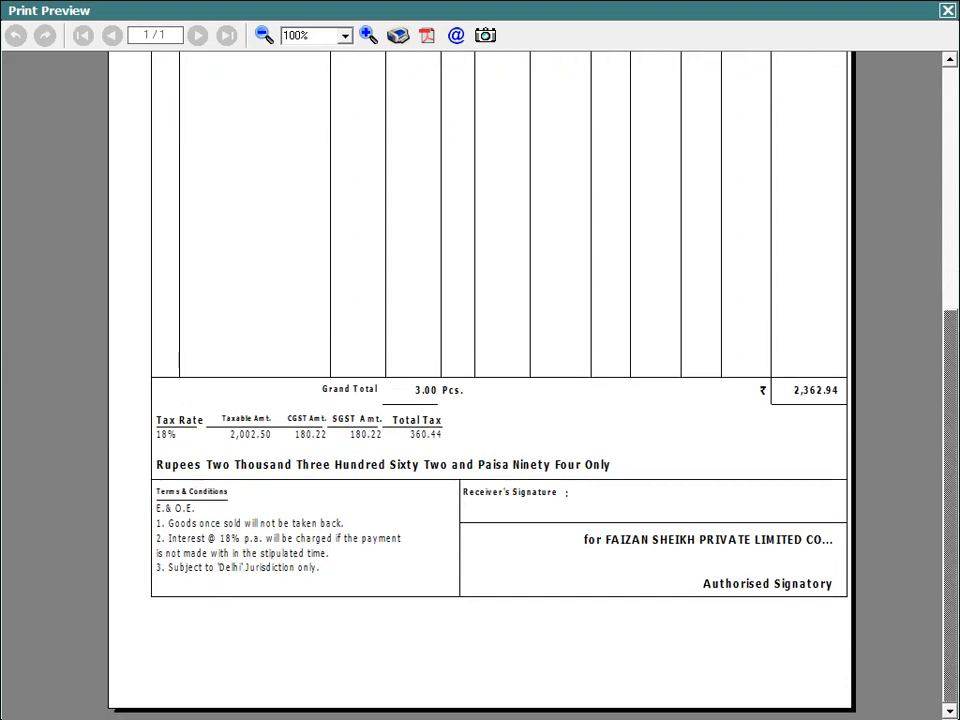
scroll(480, 380, "up", 10)
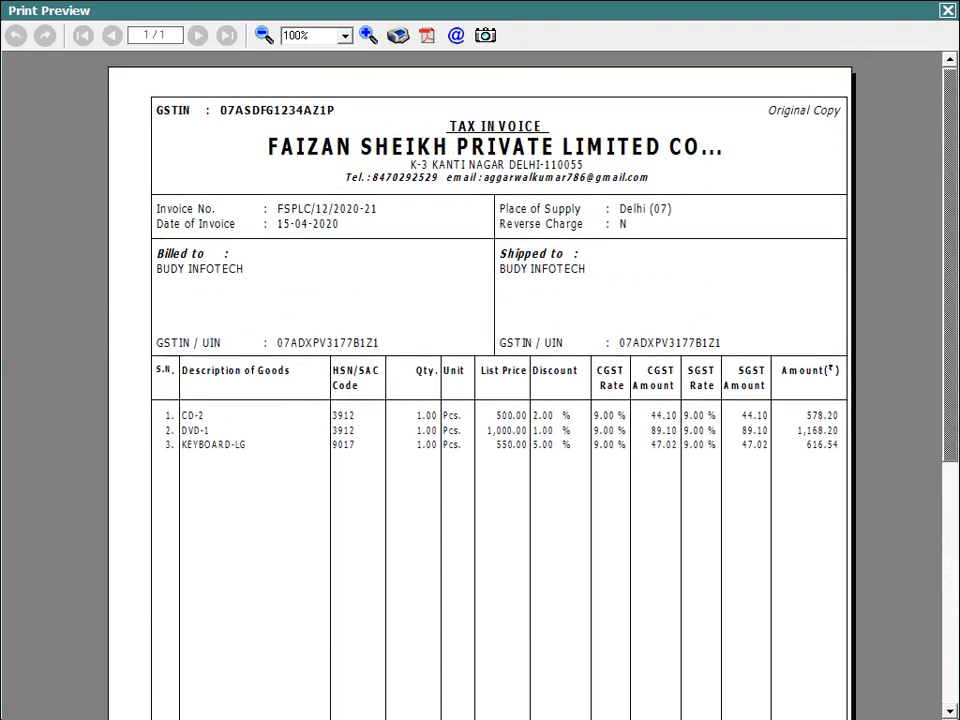
key("Escape")
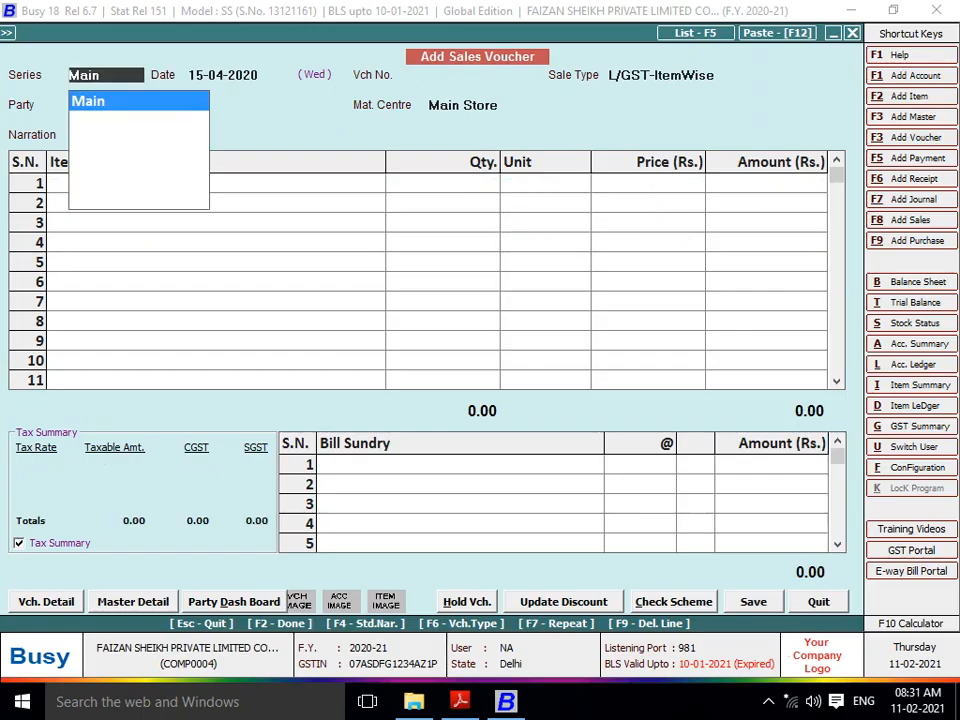
- Start a sales voucher in the Main series dated 15-04-2020 and set its sale type to L/GST-18%
key("Return")
key("Return")
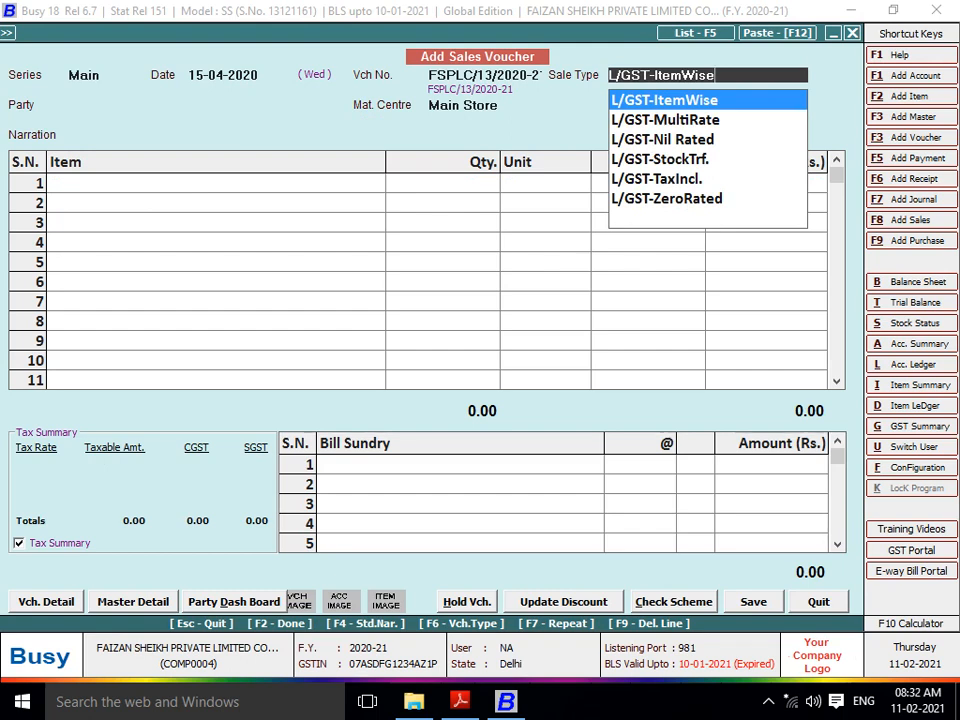
key("BackSpace")
key("BackSpace")
key("BackSpace")
key("BackSpace")
key("BackSpace")
key("BackSpace")
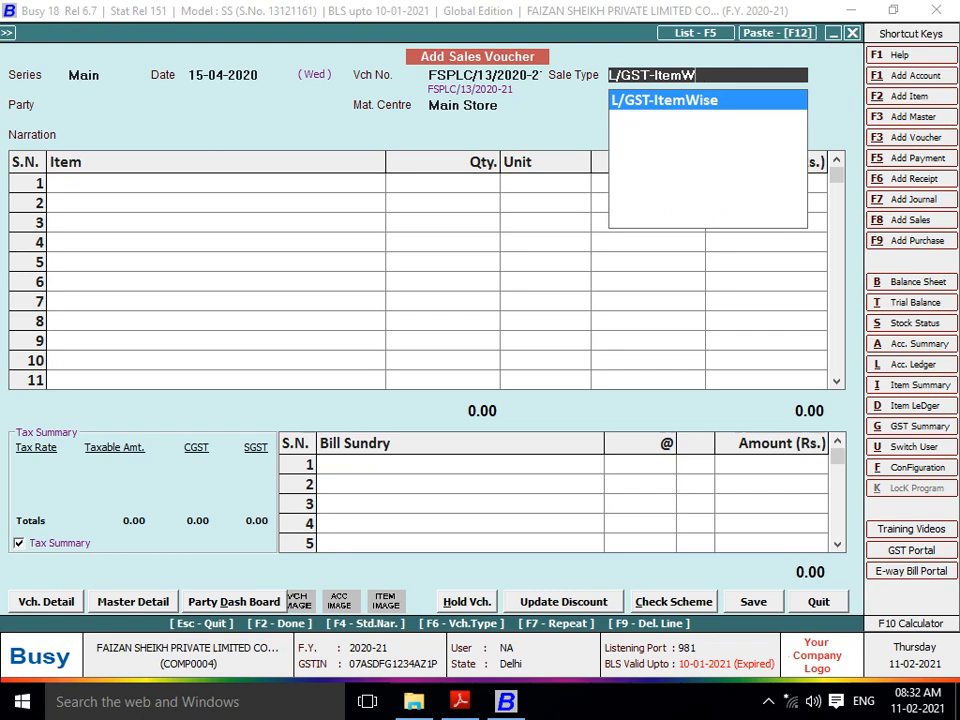
key("BackSpace")
key("BackSpace")
key("BackSpace")
key("BackSpace")
key("BackSpace")
key("BackSpace")
key("BackSpace")
key("BackSpace")
key("BackSpace")
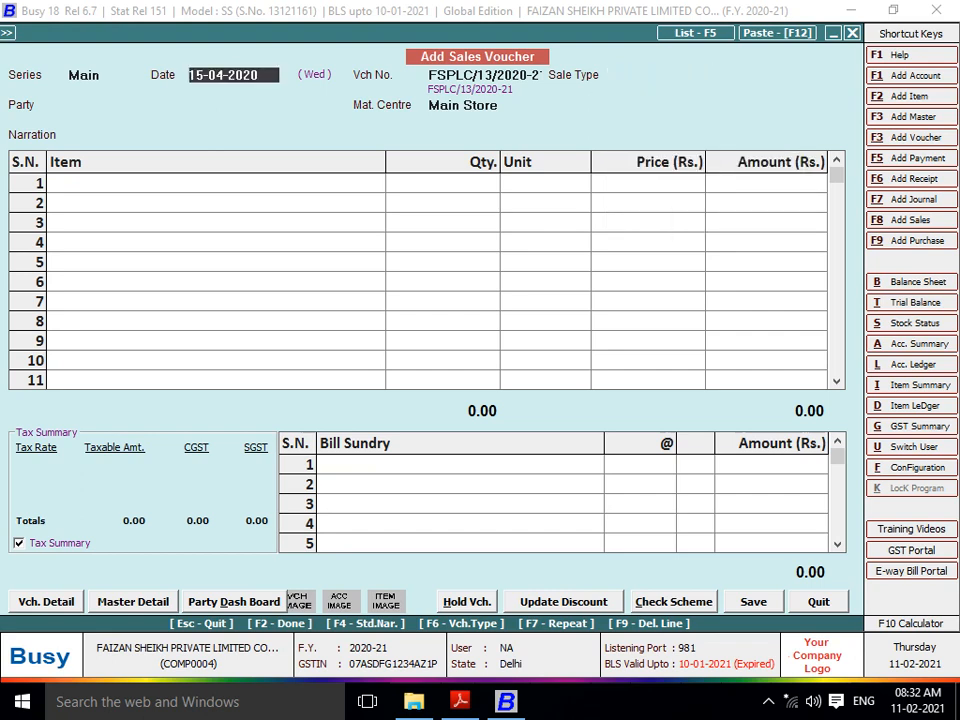
key("Return")
type("18")
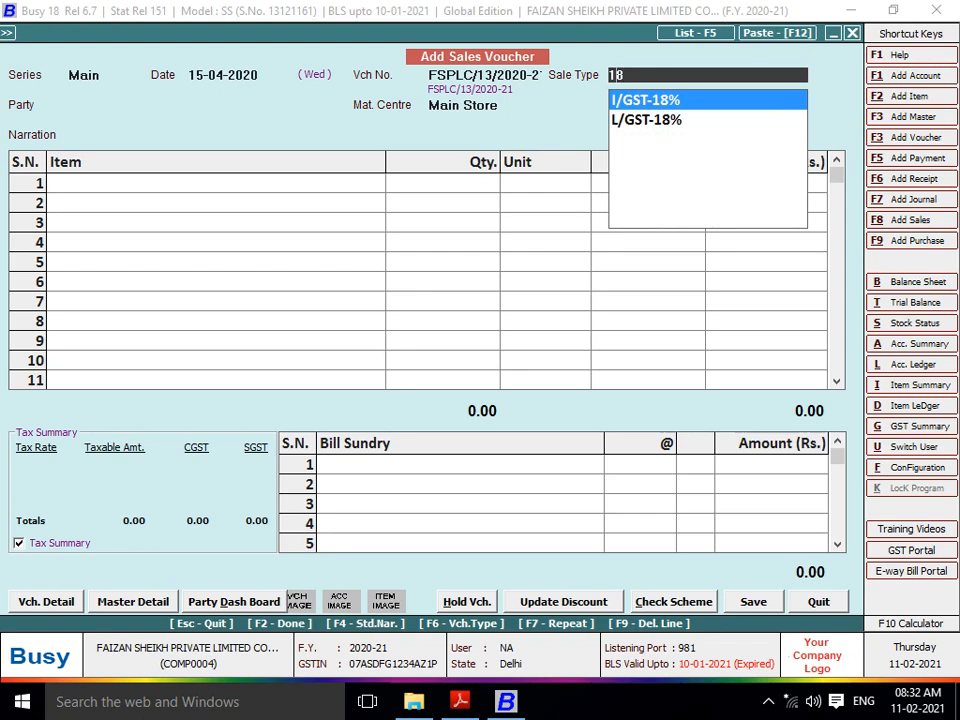
key("Down")
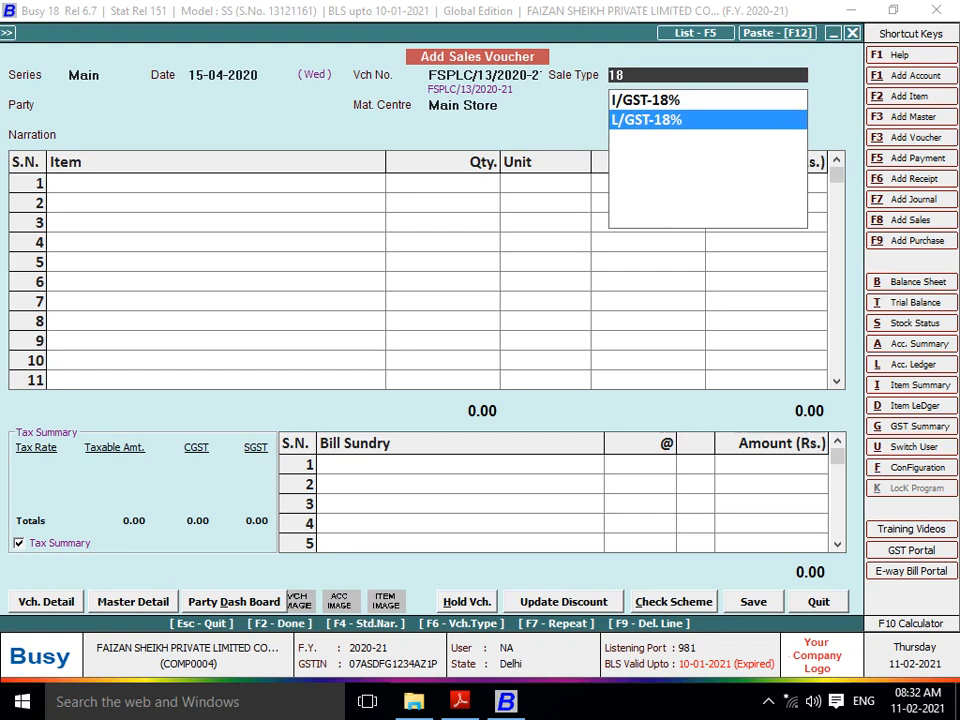
key("Up")
key("Down")
key("Return")
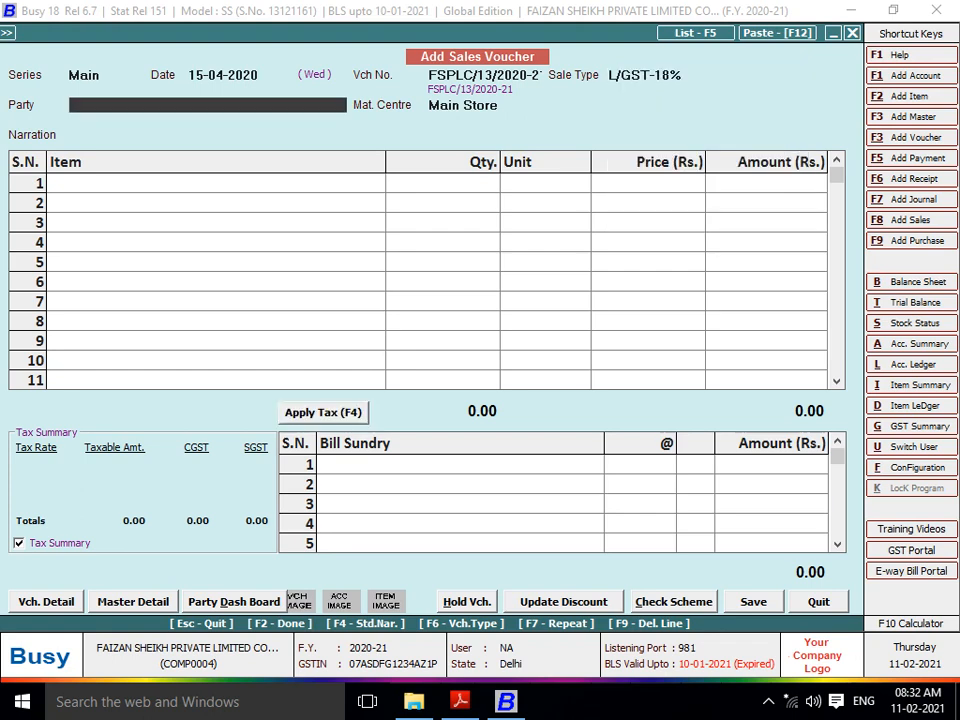
- Choose BUDY INFOTECH as the voucher's party, keep the Main Store material centre and leave the narration blank
key("Down")
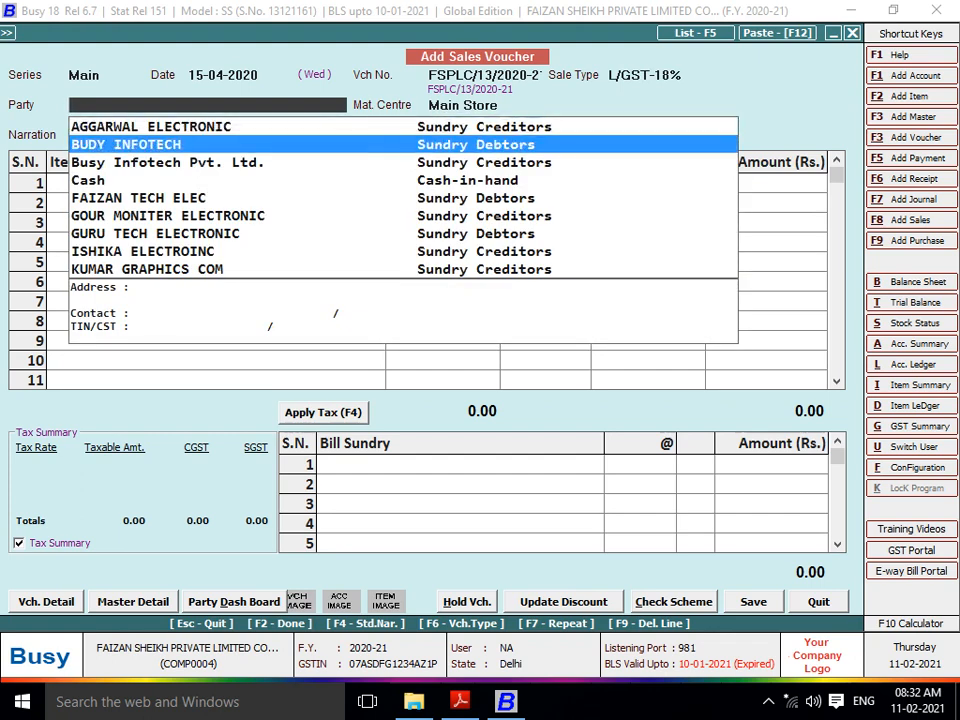
key("Return")
key("Return")
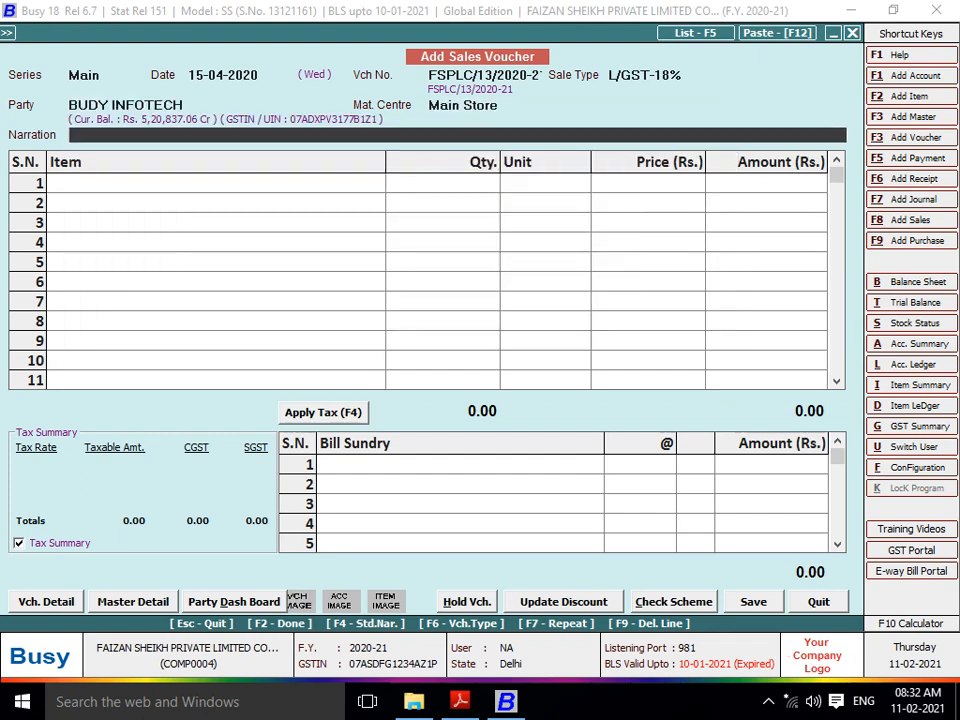
key("Return")
- Enter 1 piece of KEYBOARD-HP as the first item at its default price without an item discount
key("Down")
key("Down")
key("Down")
key("Down")
key("Down")
key("Down")
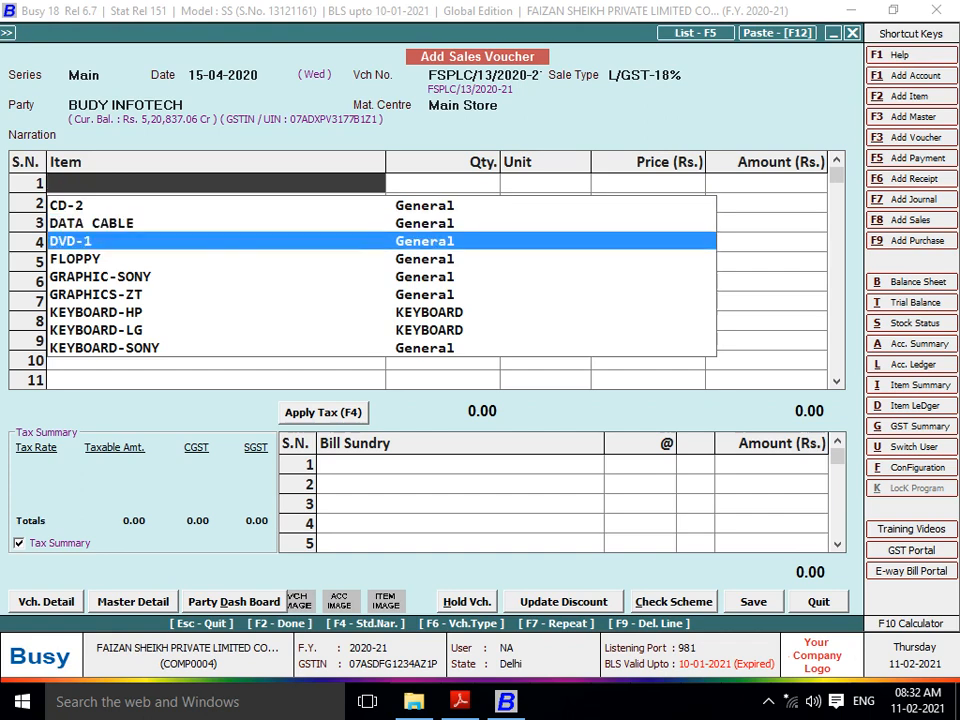
key("Return")
type("1")
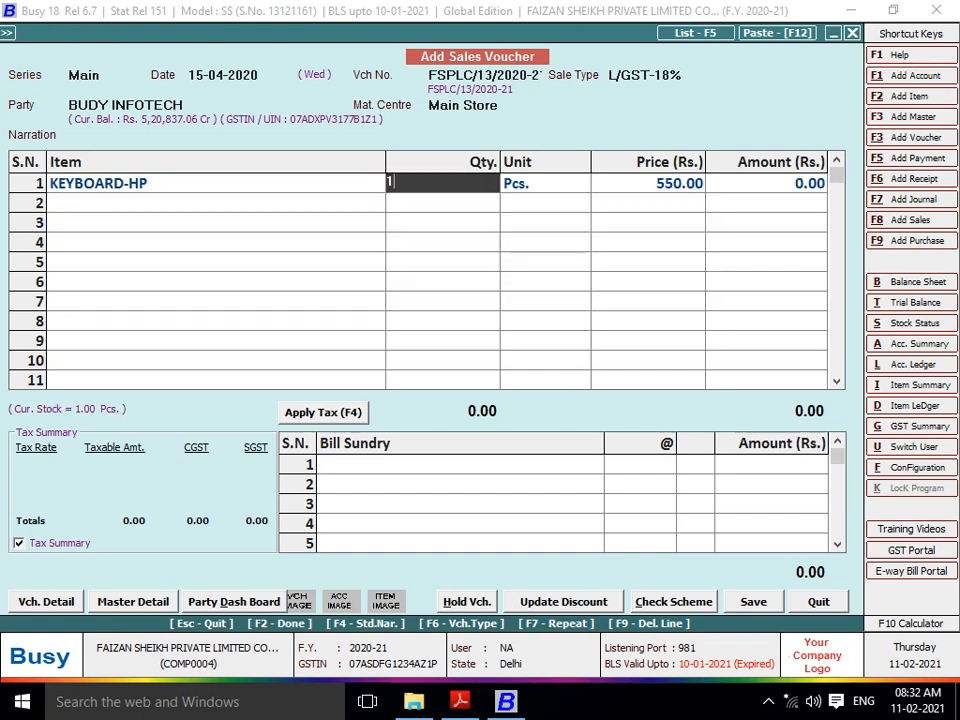
key("Return")
key("Return")
key("Return")
key("Return")
key("Return")
key("Return")
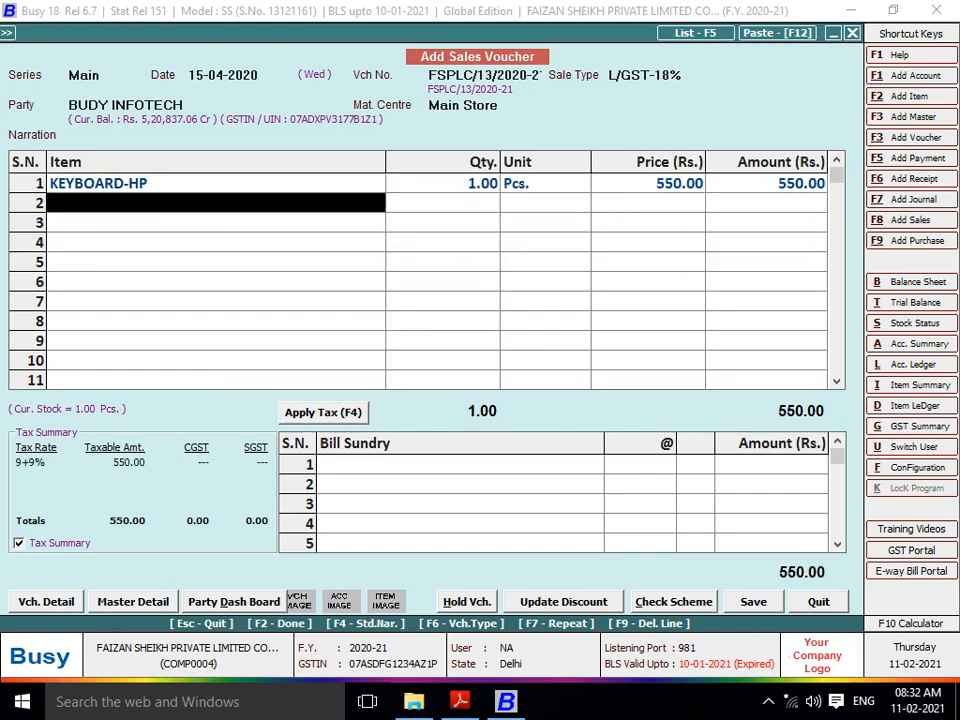
- Add 2 pieces of MONITER -SONY as the second item at the default price without an item discount
key("Down")
key("Down")
key("Down")
key("Down")
key("Down")
key("Down")
key("Return")
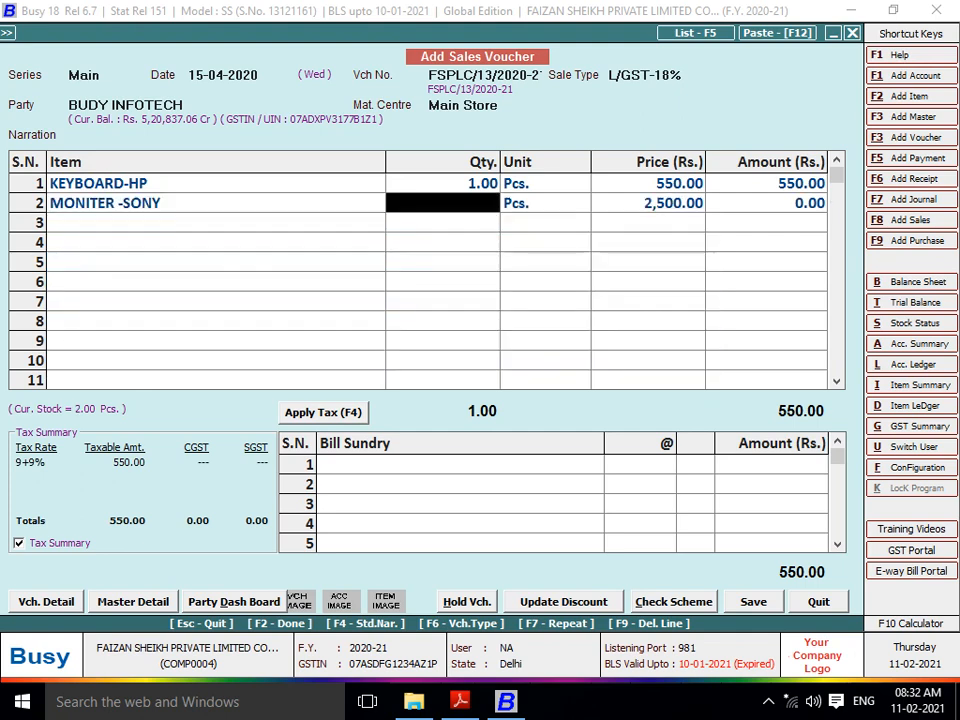
type("2")
key("Return")
key("Return")
key("Return")
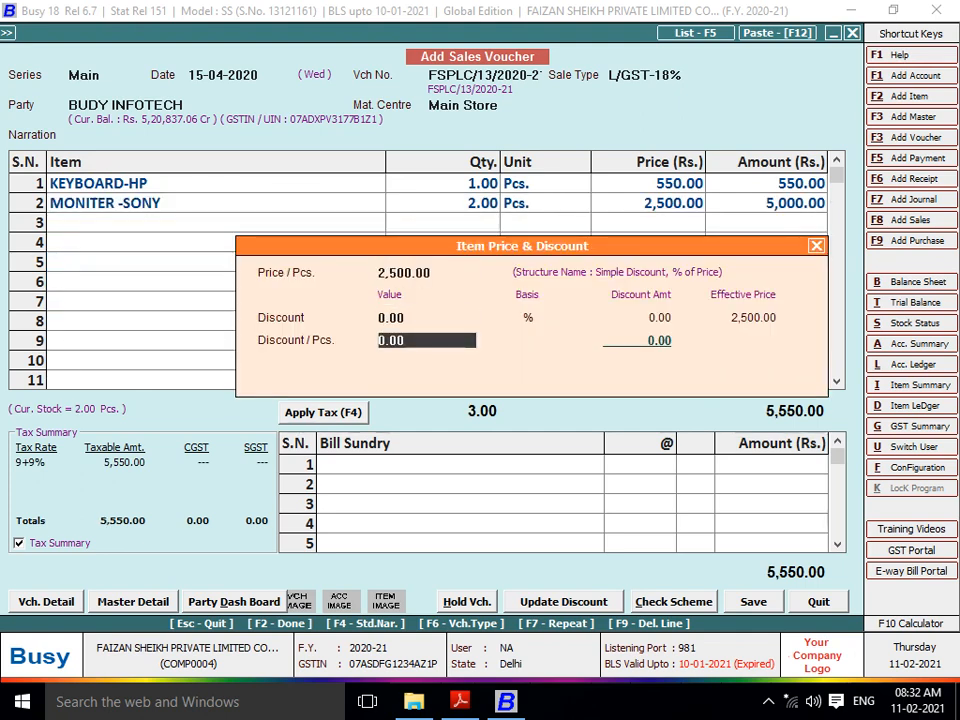
key("Return")
key("Return")
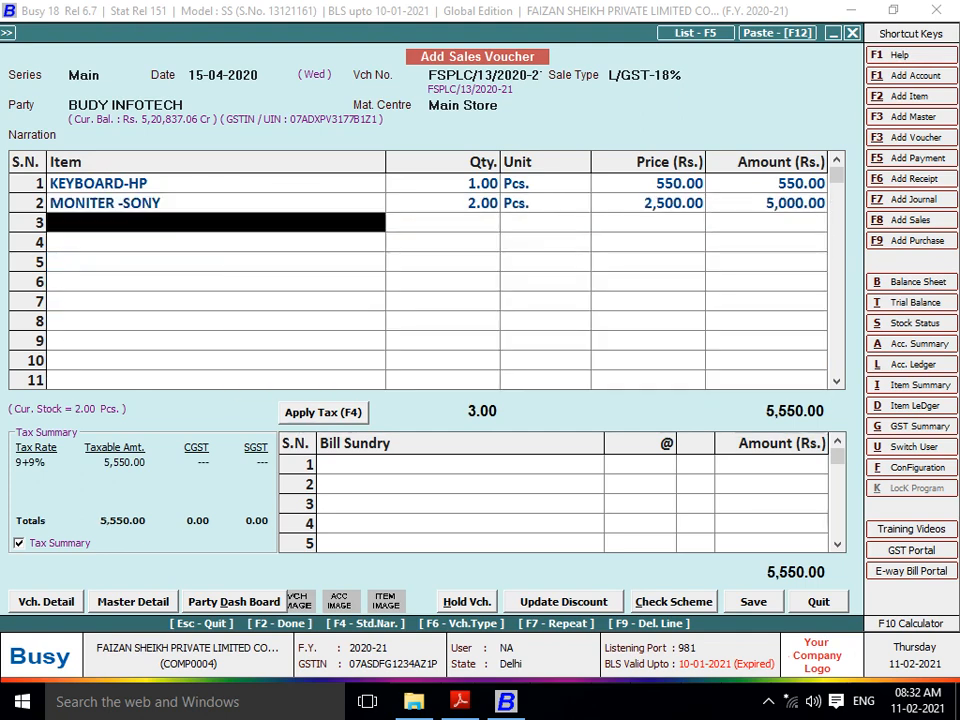
- Finish the item list and add a 1% Discount as the first bill sundry
key("Return")
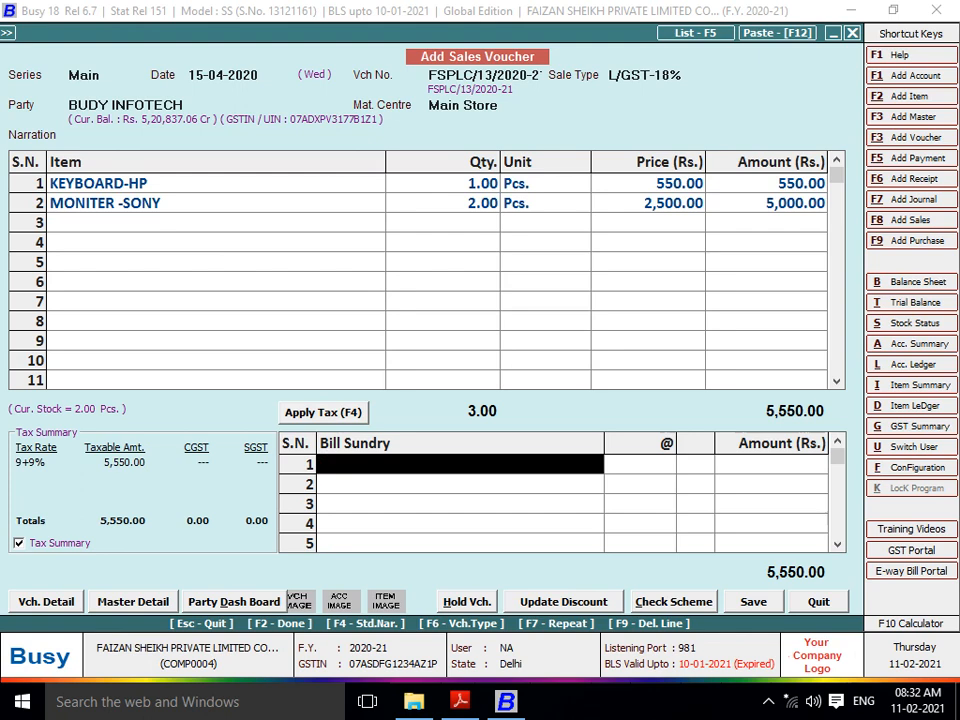
type("dis")
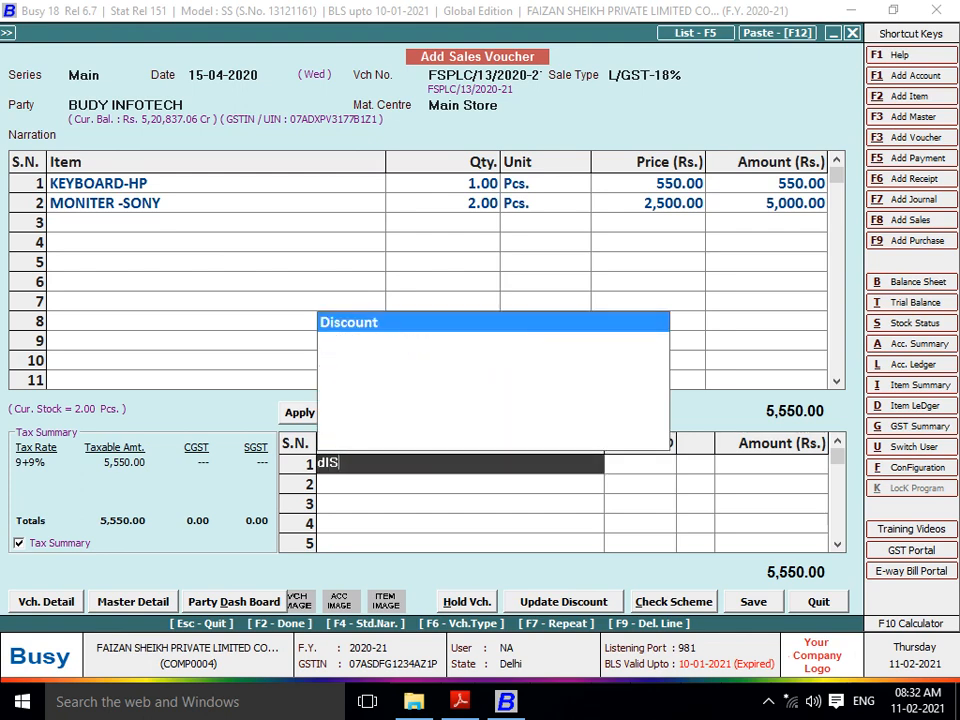
key("Return")
type("1")
key("Return")
key("Return")
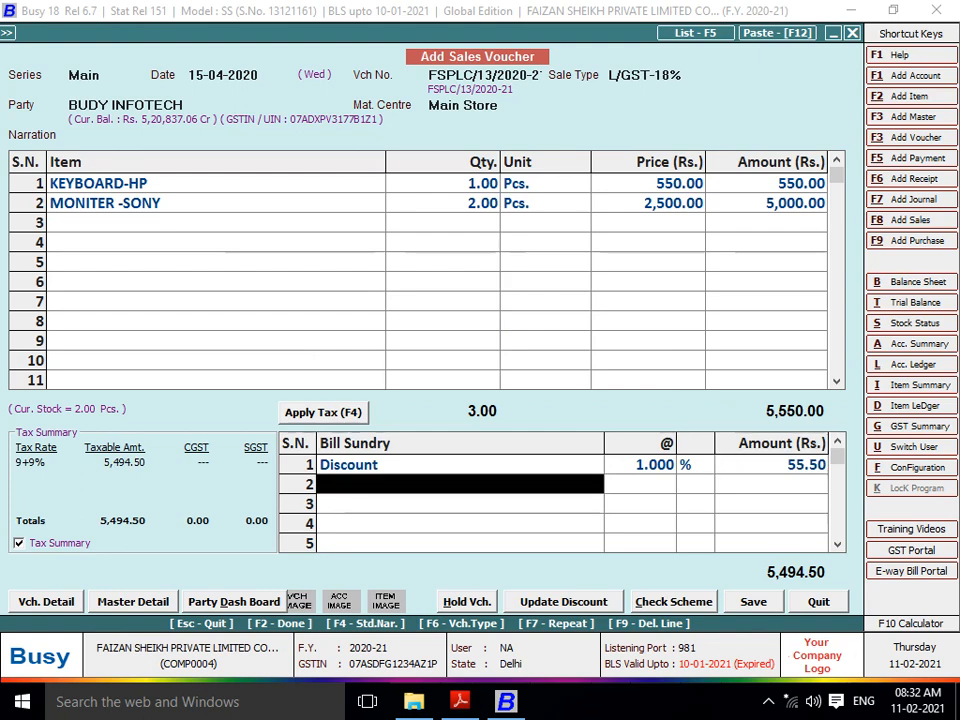
- Add Freight & Forwarding Charges of Rs. 1000 as the second bill sundry and apply the GST to the voucher
type("fre")
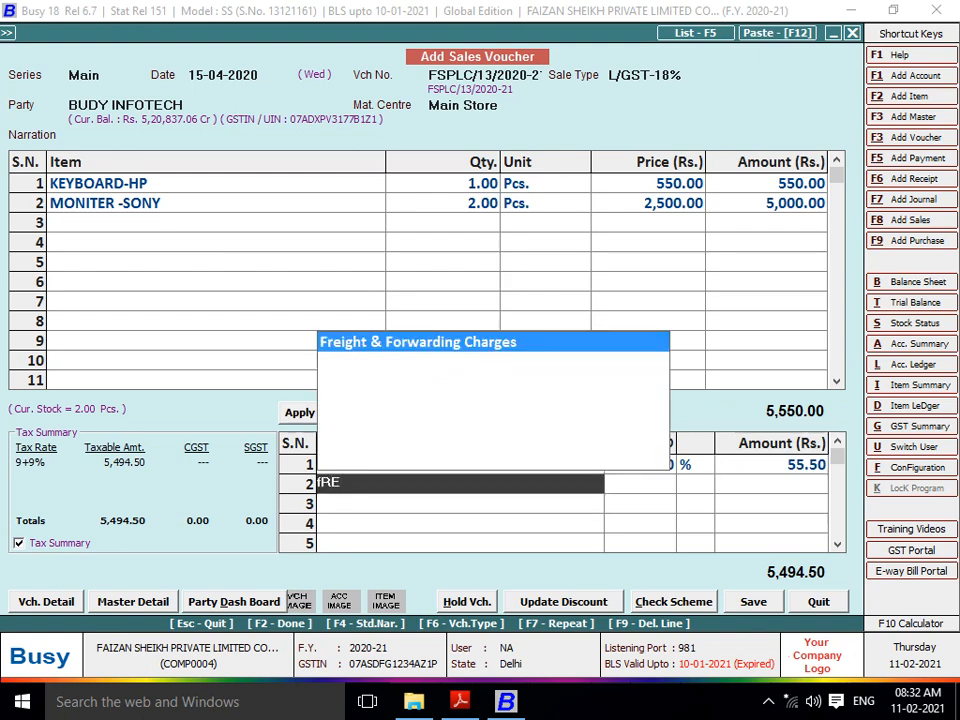
key("Return")
type("1000")
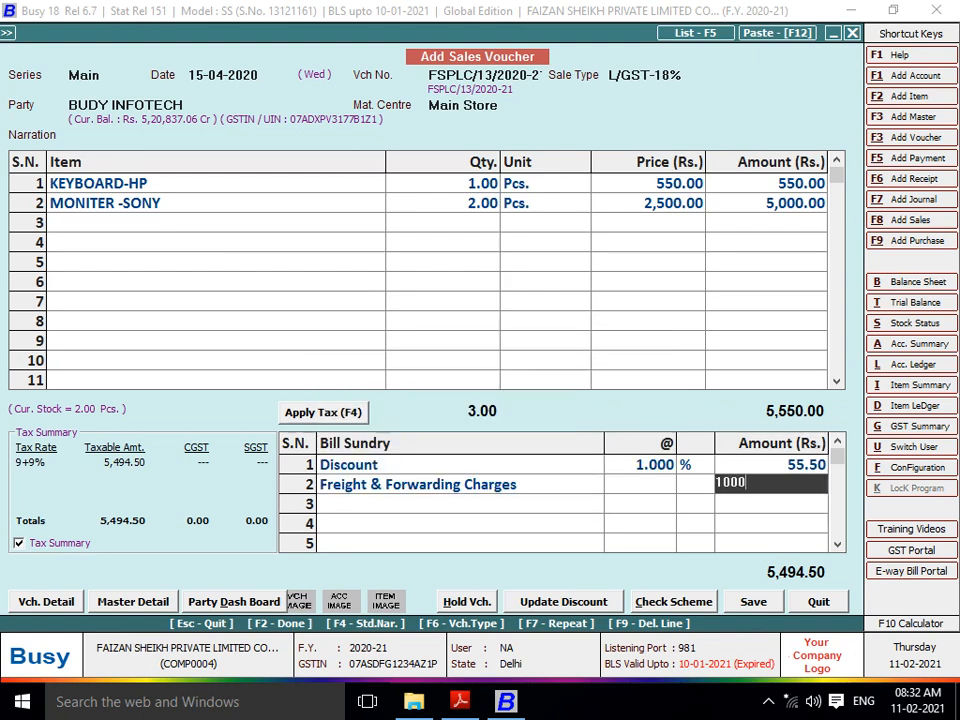
key("Return")
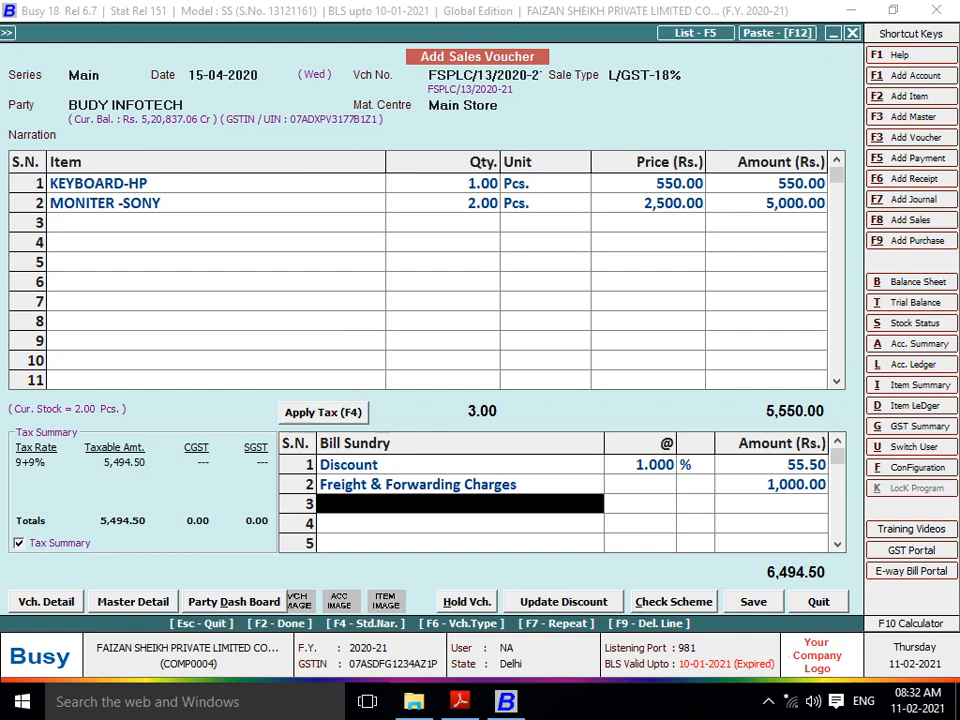
key("F4")
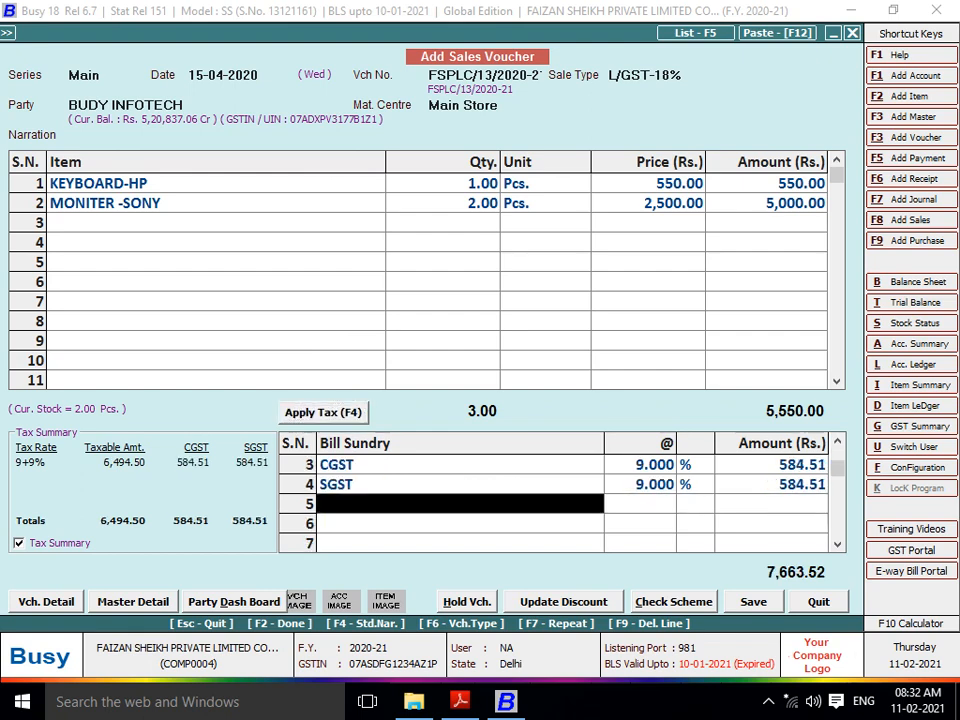
- Review the Discount, Freight & Forwarding Charges, CGST and SGST lines in the bill sundry list
left_click(460, 465)
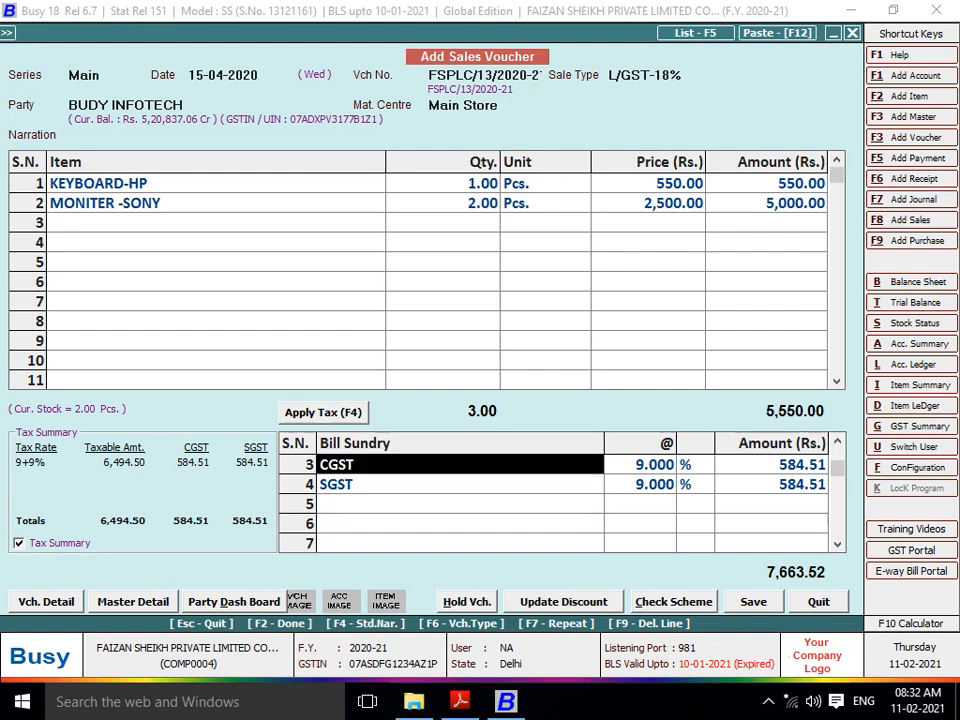
key("Up")
key("Up")
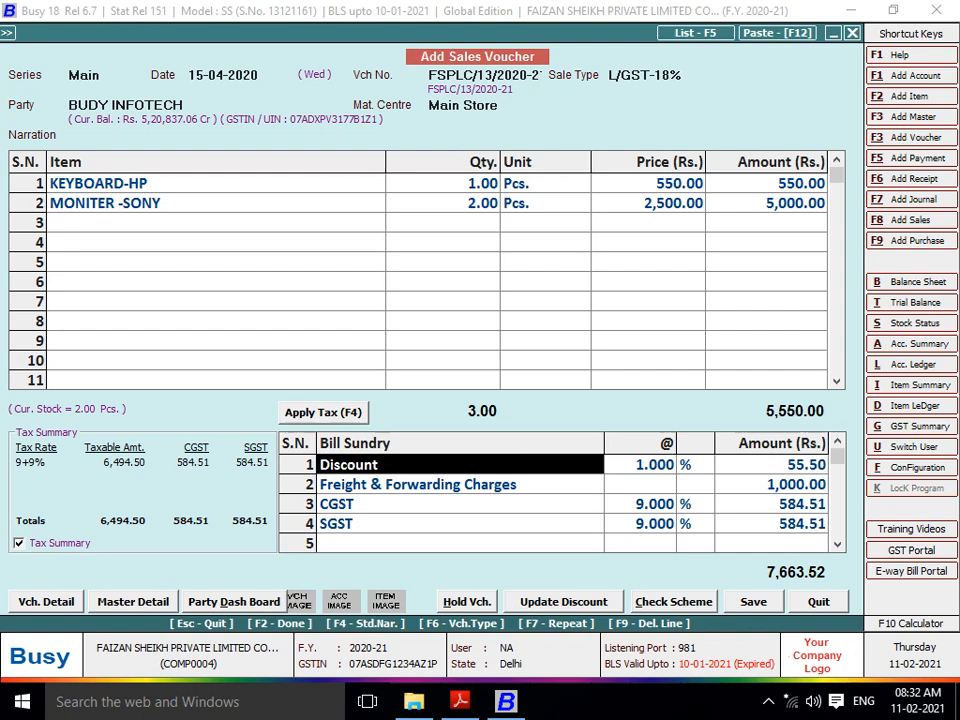
key("Down")
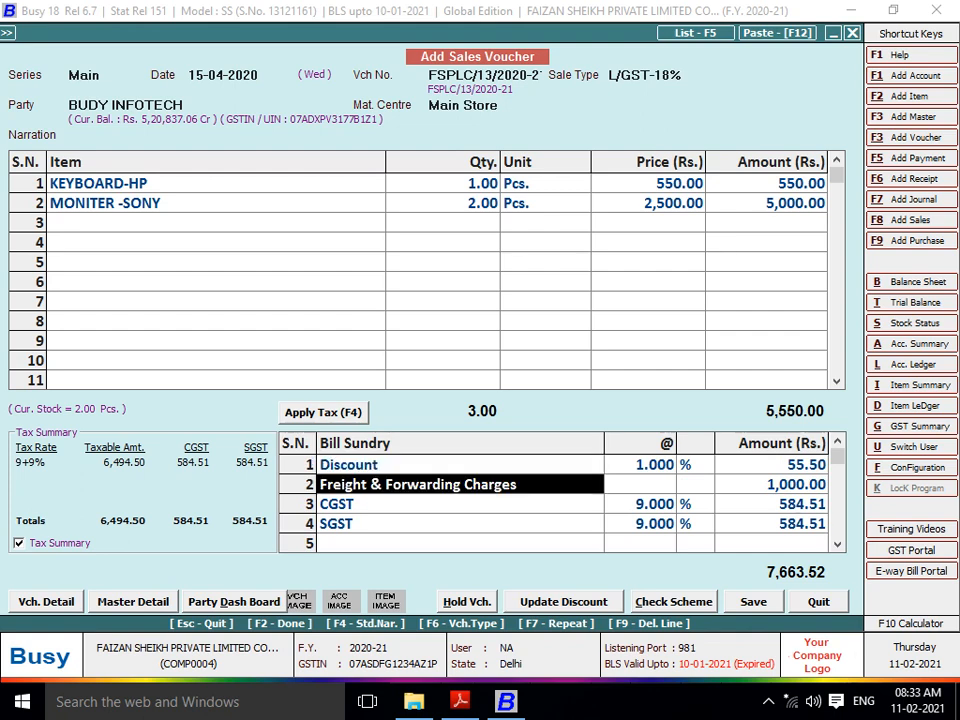
key("Up")
key("Down")
key("Down")
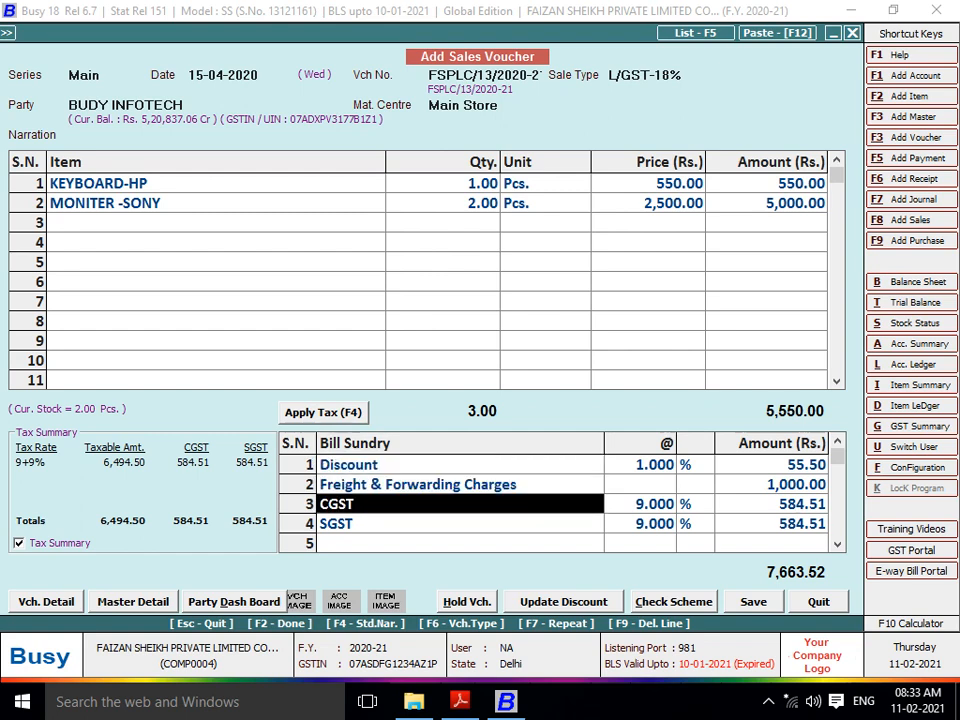
key("Down")
key("Down")
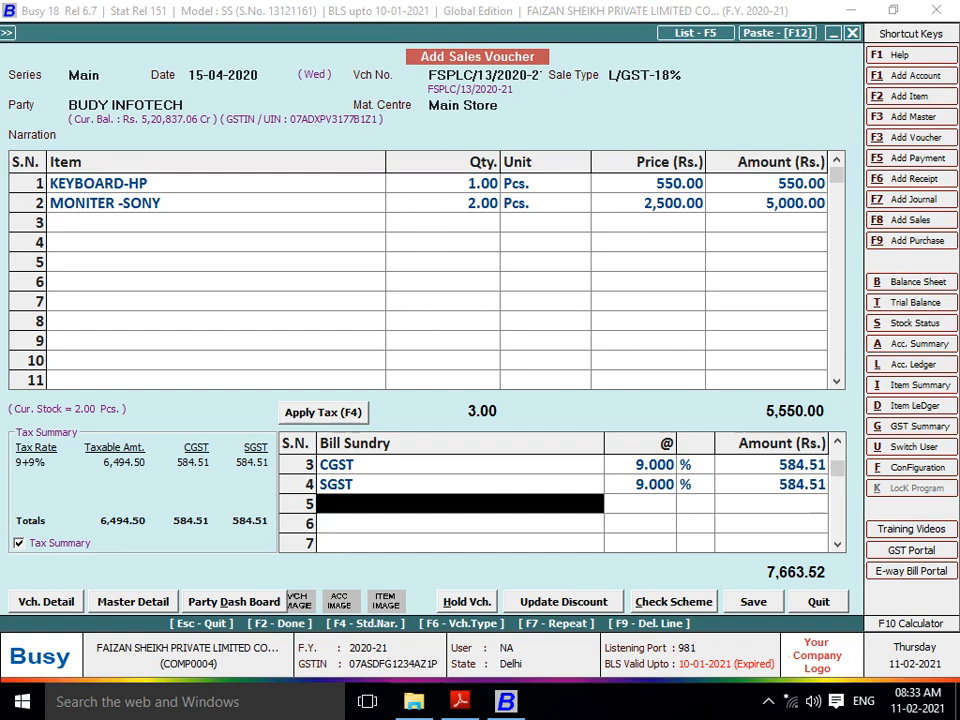
- Save the L/GST-18% sales voucher and decline printing the STANDARD sales invoice
key("F2")
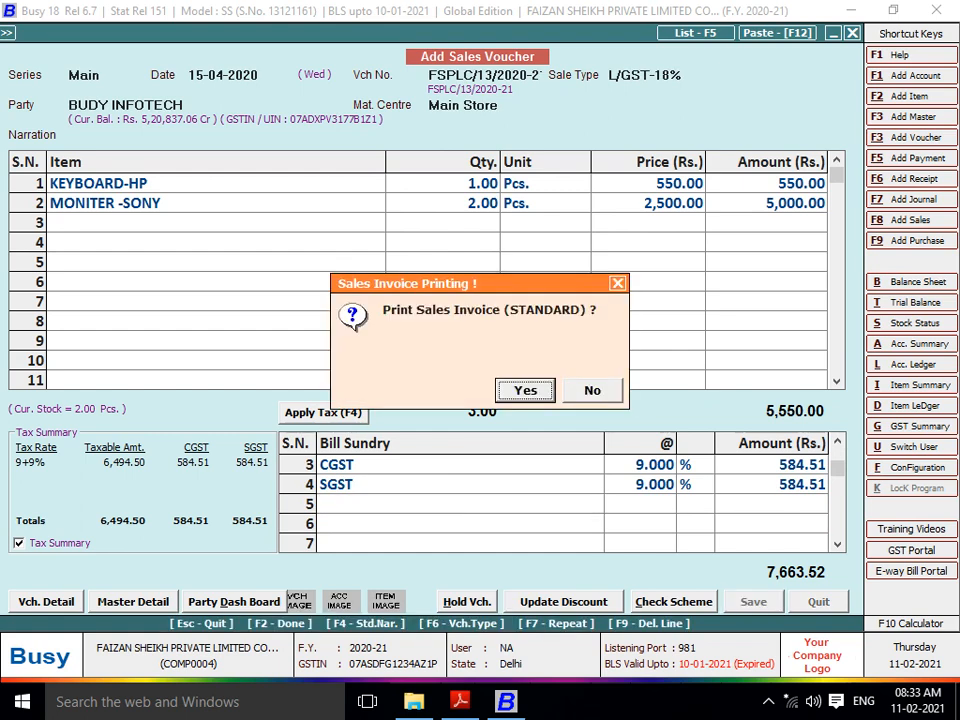
key("Right")
key("Return")
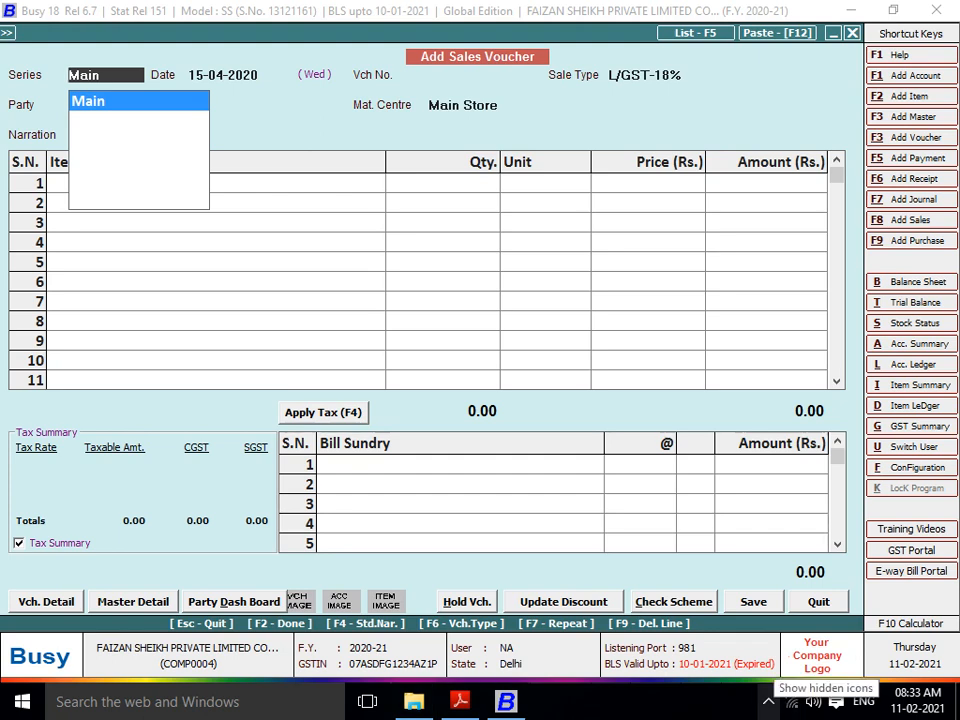
left_click(768, 700)
left_click(750, 662)
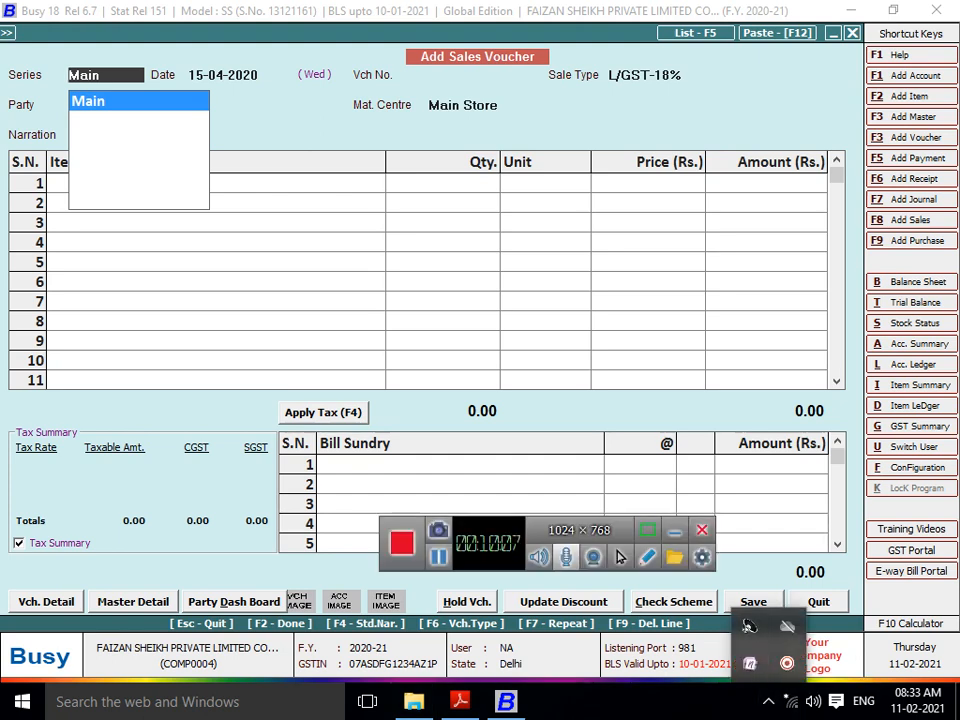
left_click(702, 530)
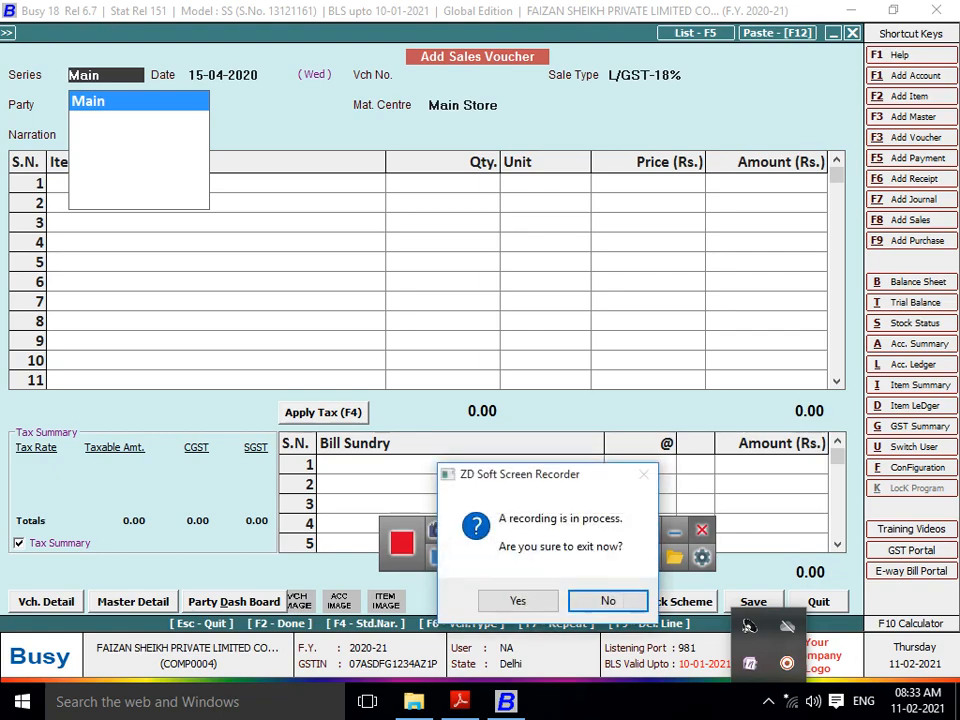